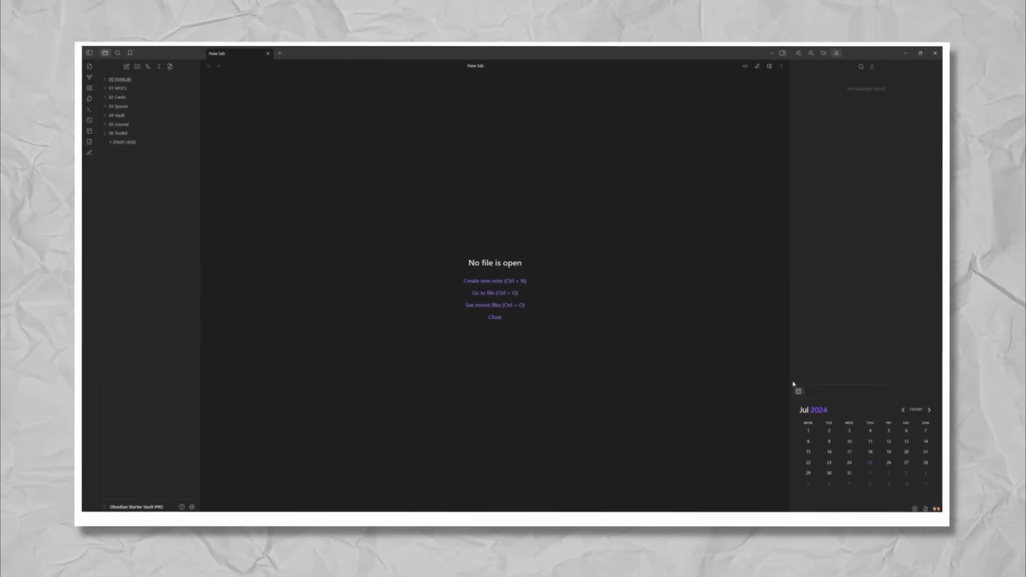
mouse_move(797, 393)
left_mouse_down()
mouse_move(882, 188)
mouse_move(838, 250)
mouse_move(676, 144)
mouse_move(713, 136)
left_mouse_up()
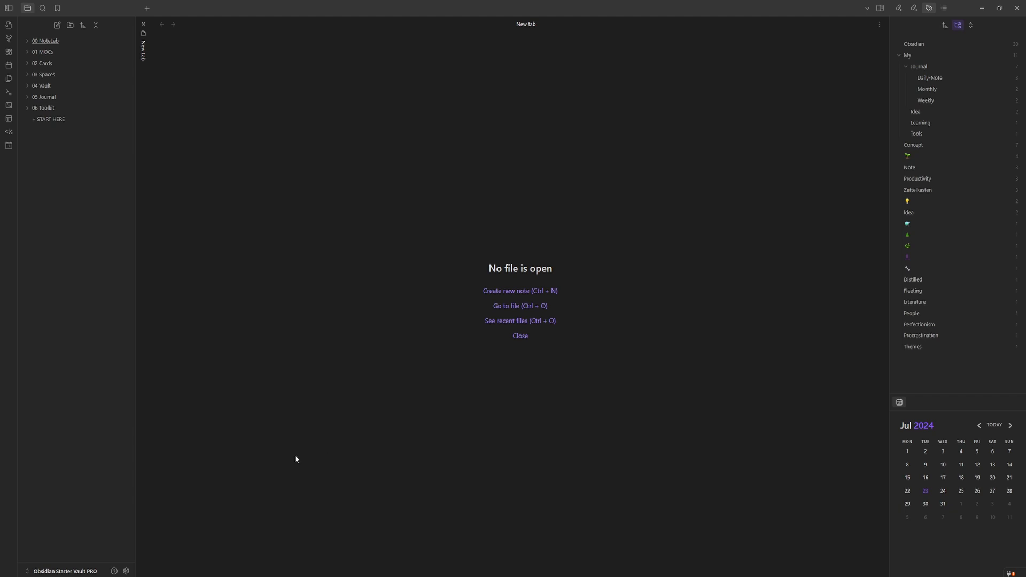
- Open the Appearance settings and go to the Interface options
left_click(126, 572)
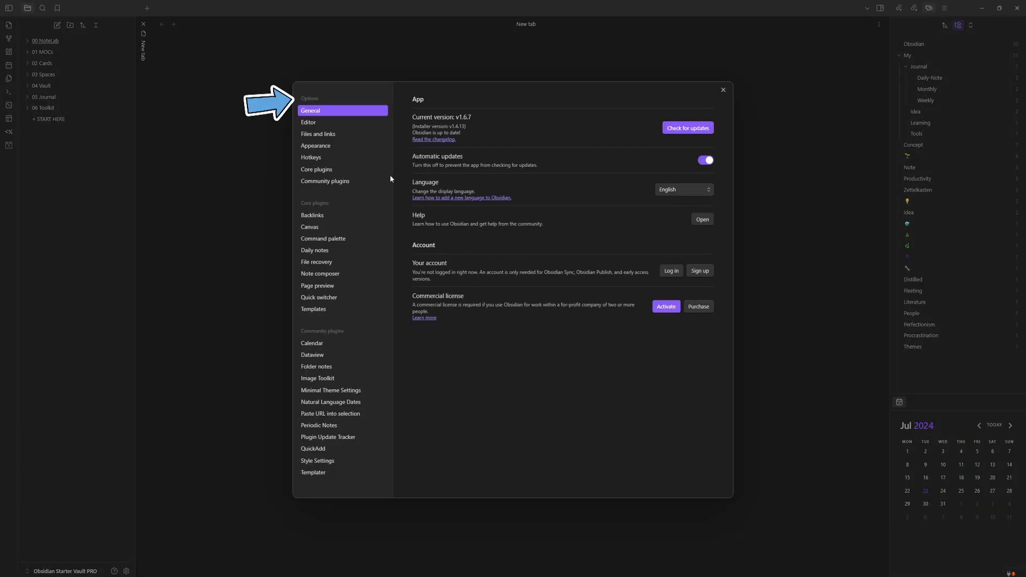
left_click(332, 146)
scroll(450, 198, "down", 3)
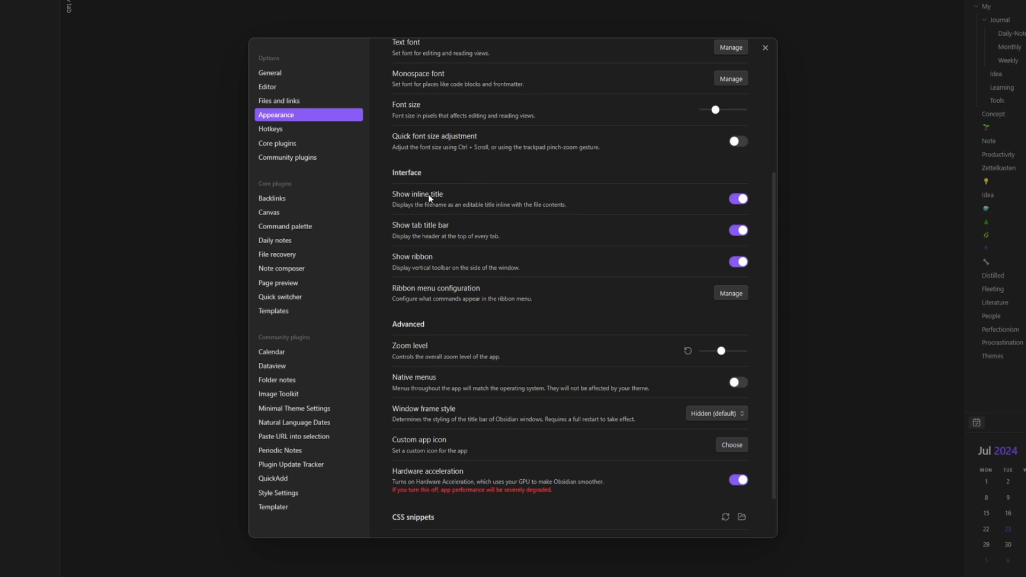
scroll(737, 206, "down", 1)
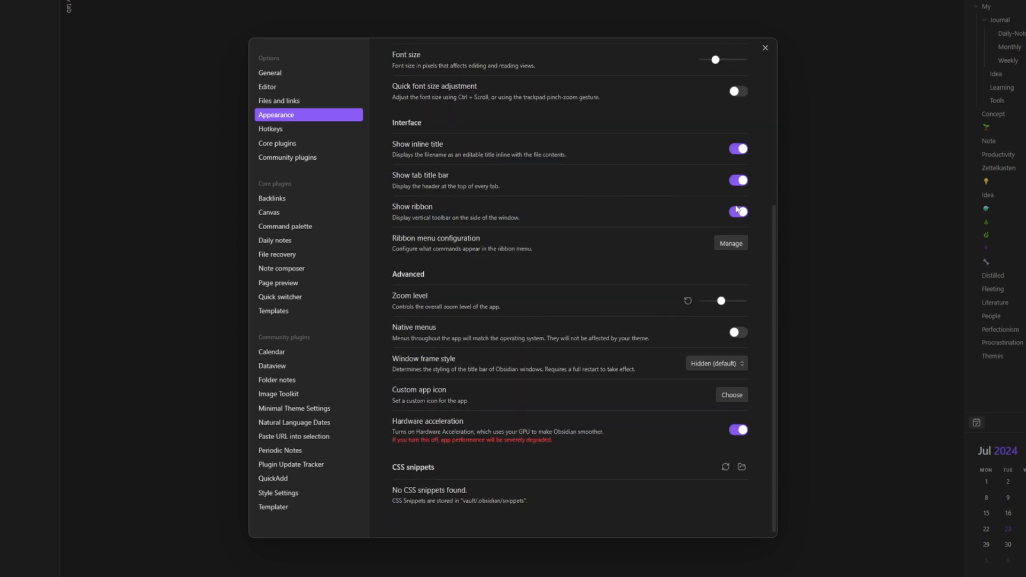
- Switch the tab title bar off and back on, and do the same with the ribbon
left_click(738, 180)
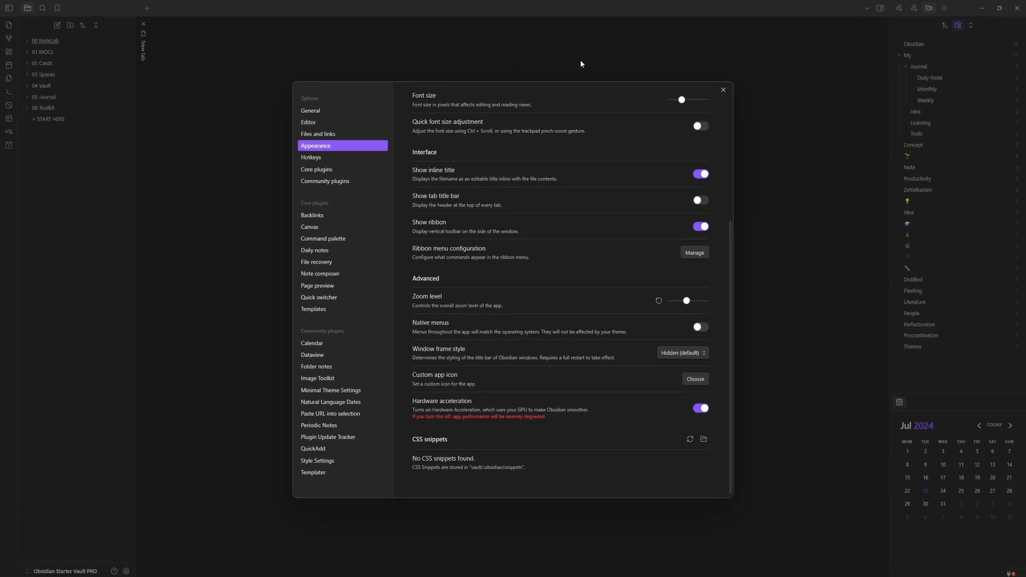
left_click(701, 200)
left_click(703, 229)
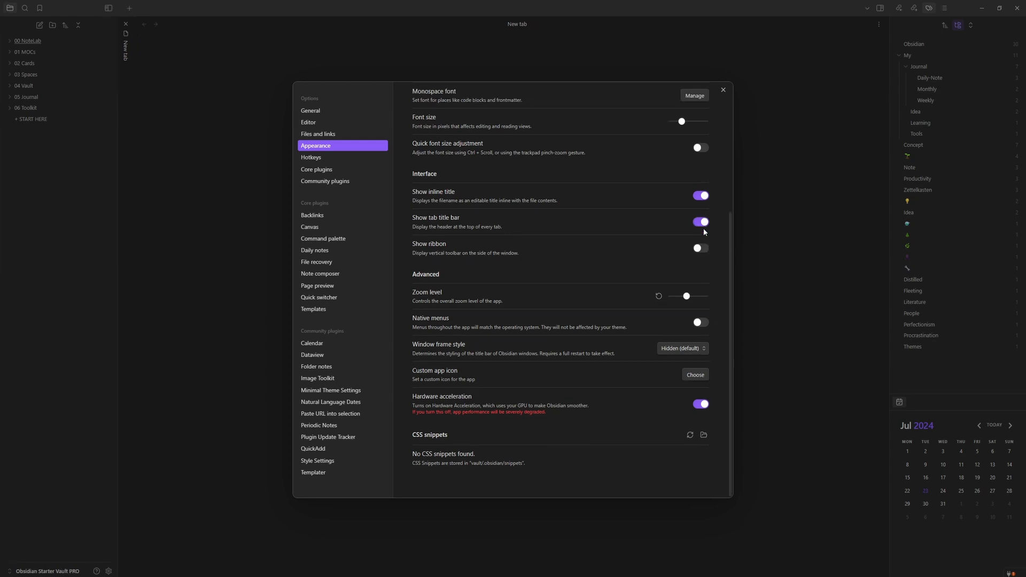
left_click(701, 248)
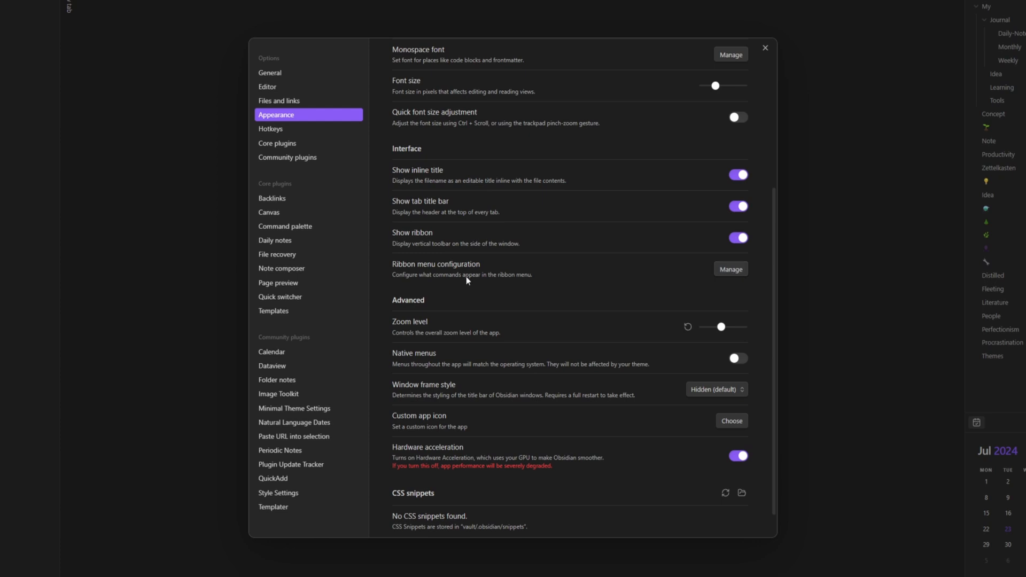
- Move Open quick switcher below Open today's daily note in the ribbon menu order, and return it to first place
left_click(736, 271)
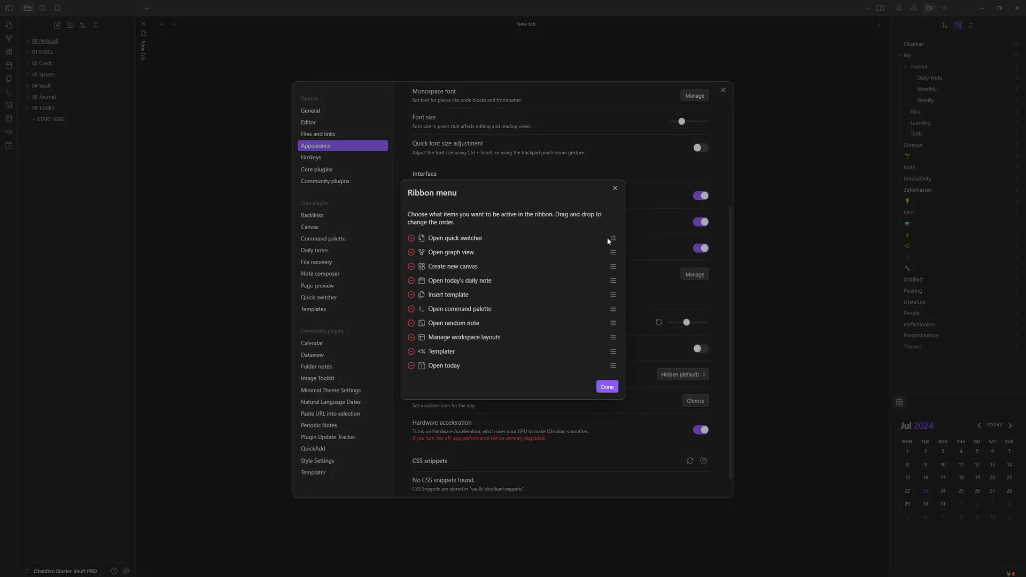
left_click_drag(614, 237, 614, 282)
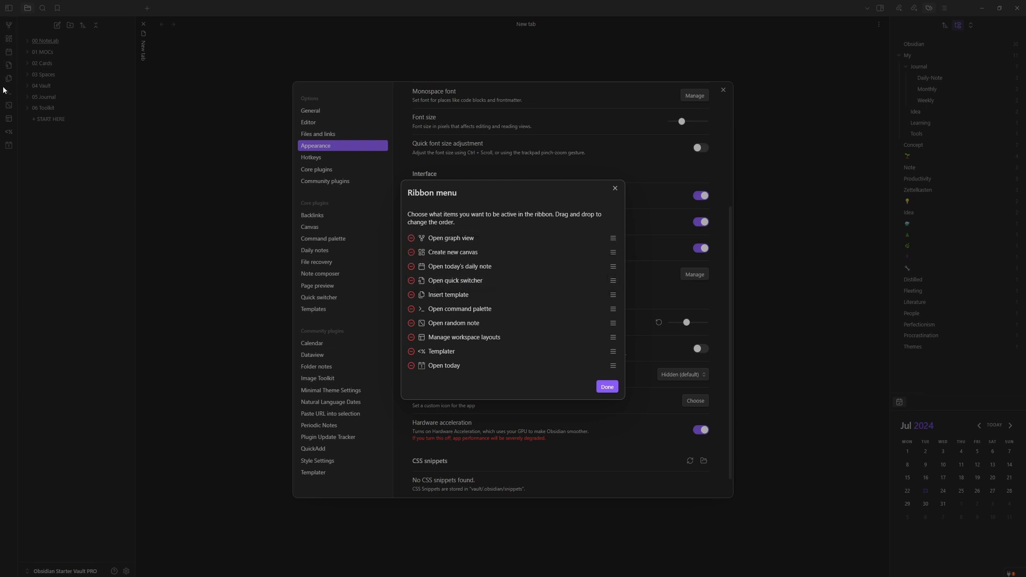
left_click_drag(616, 281, 614, 238)
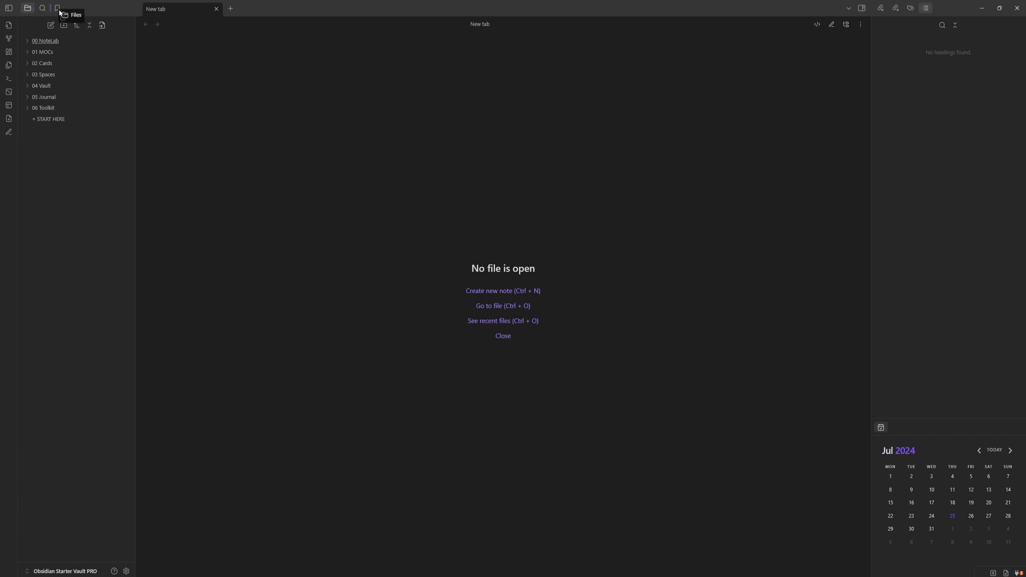
- Collapse and reopen the left sidebar, and widen it slightly
left_click(8, 11)
left_click(7, 12)
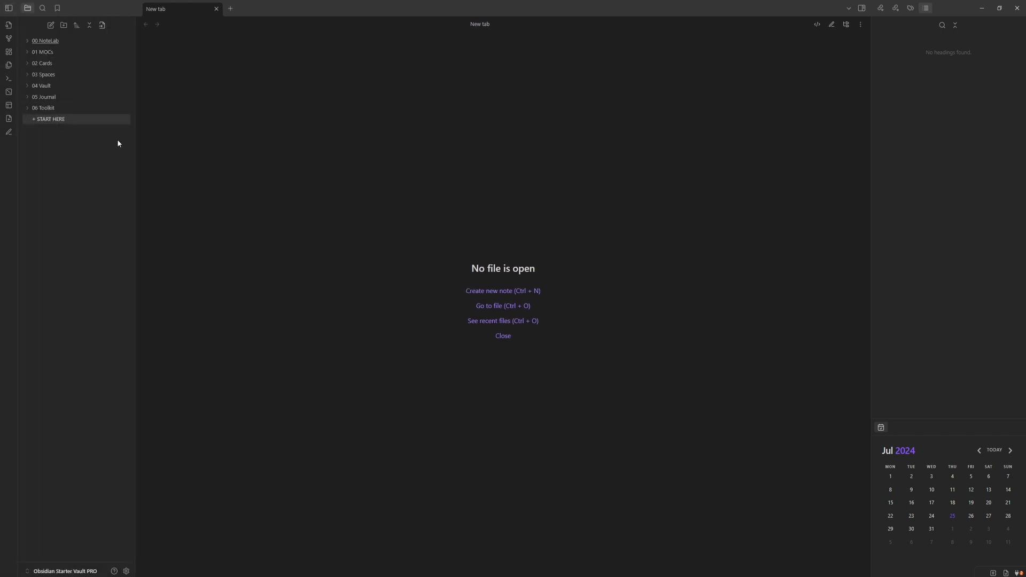
mouse_move(135, 198)
left_mouse_down()
mouse_move(296, 204)
mouse_move(147, 208)
mouse_move(345, 214)
mouse_move(124, 215)
mouse_move(140, 214)
left_mouse_up()
- Check which commands can be shown in the ribbon, and collapse and reopen the left sidebar
right_click(10, 158)
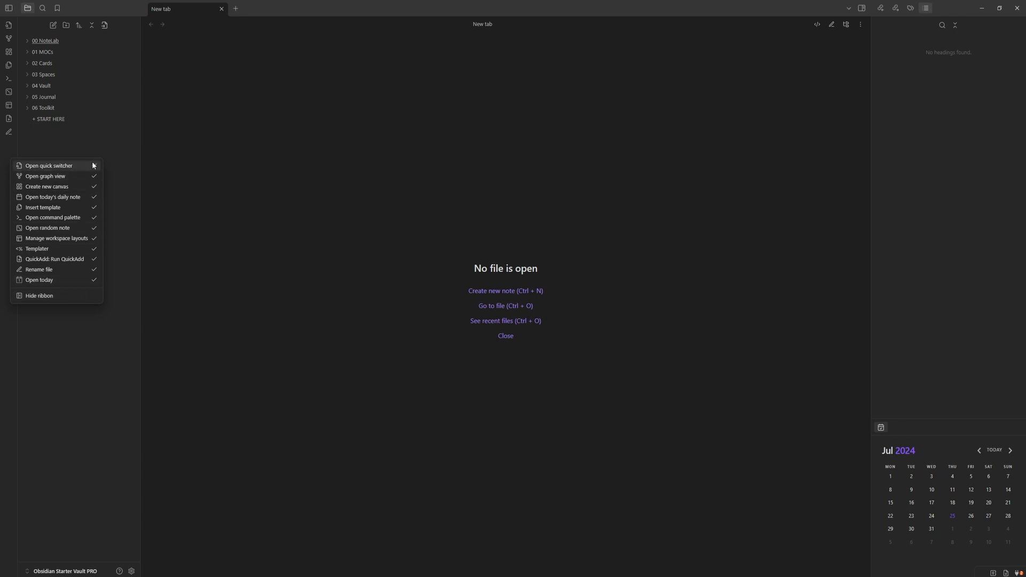
left_click(116, 197)
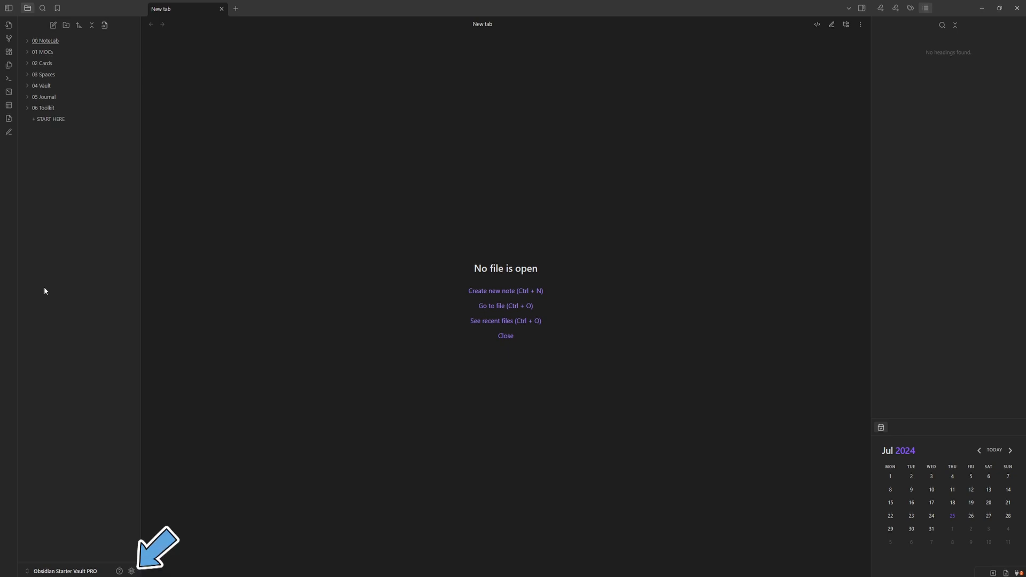
left_click(9, 8)
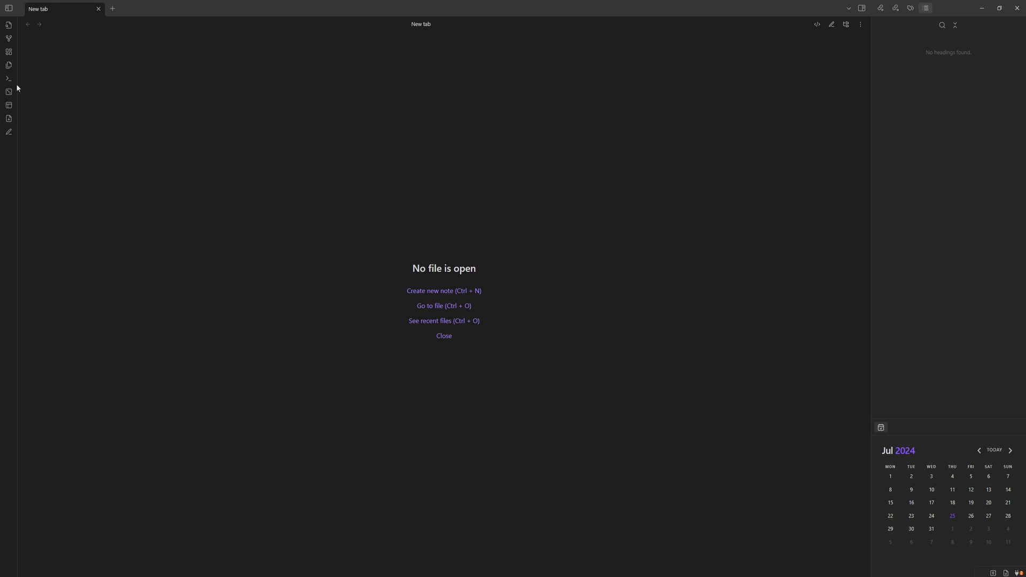
left_click(8, 9)
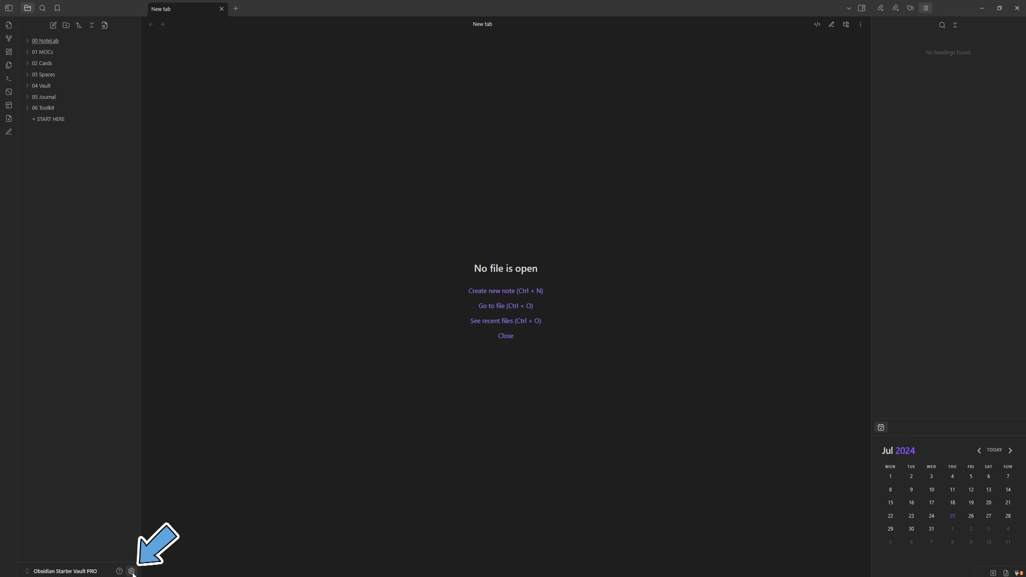
- Collapse and reopen the right sidebar, and widen it slightly
left_click(862, 9)
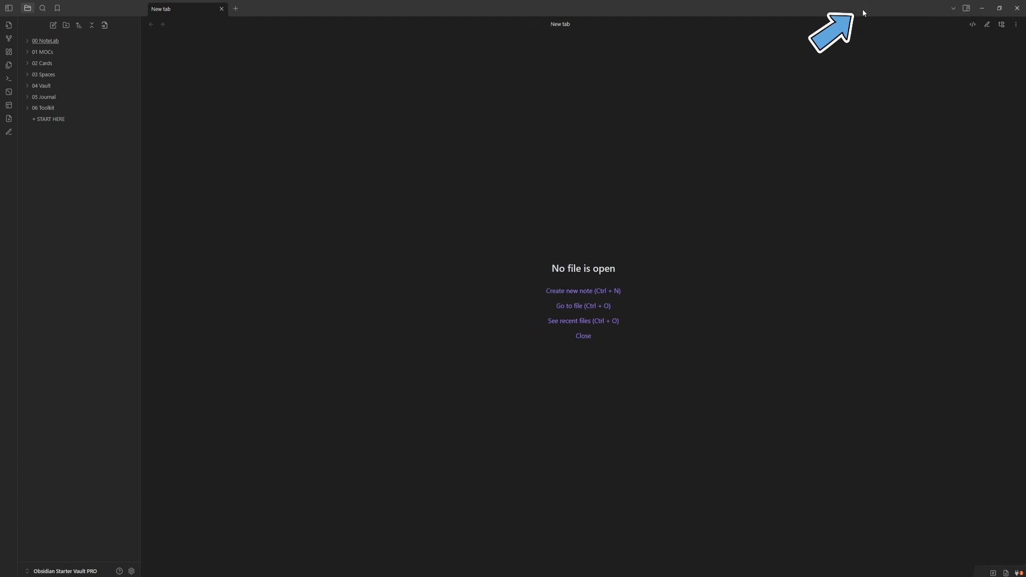
left_click(966, 8)
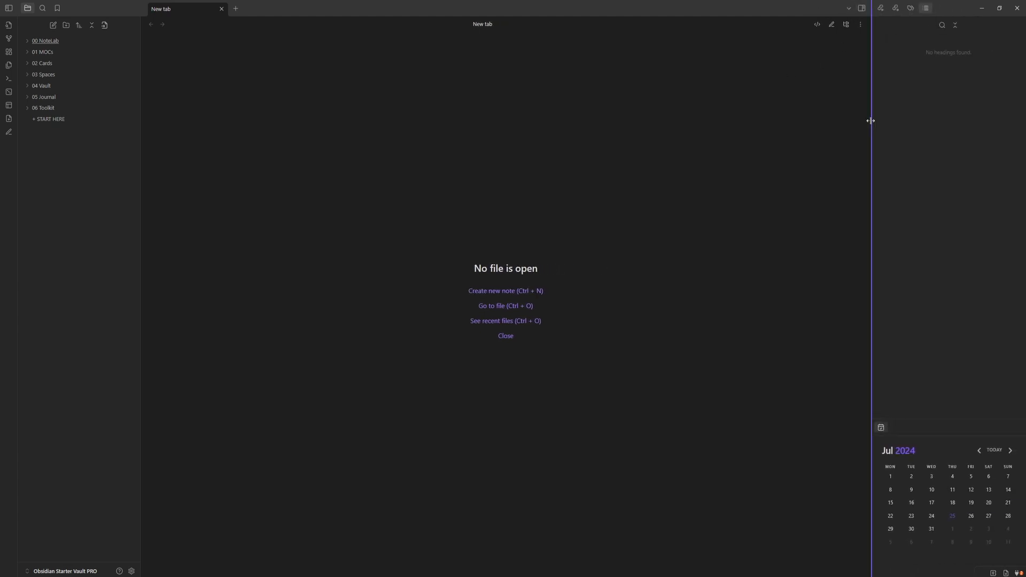
left_click_drag(871, 121, 845, 149)
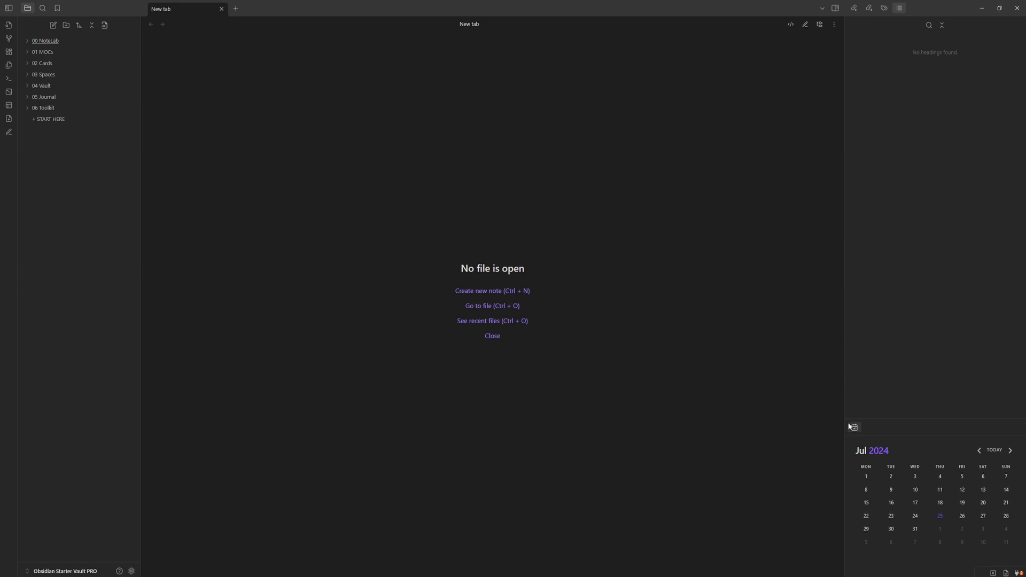
- Try the Calendar in a split beside the empty tab and below the file explorer, and return it to the lower part of the right sidebar
left_click_drag(856, 432, 740, 120)
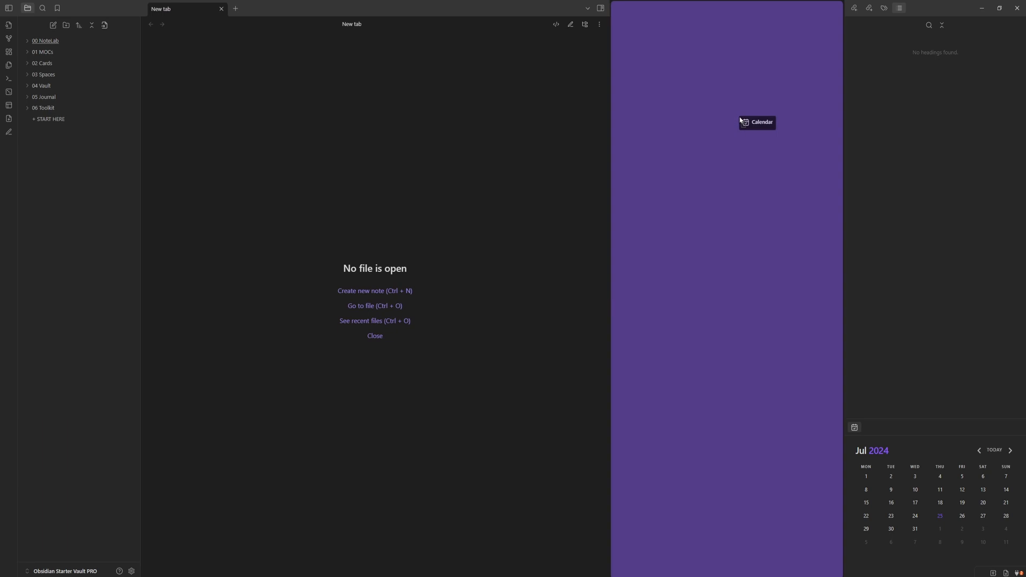
left_click_drag(740, 120, 741, 121)
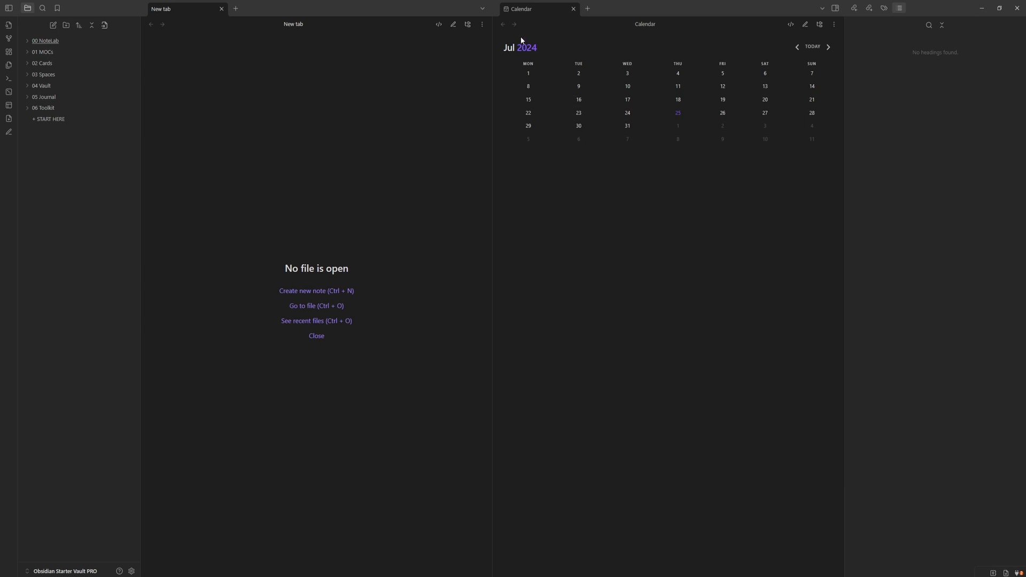
left_click_drag(527, 14, 26, 422)
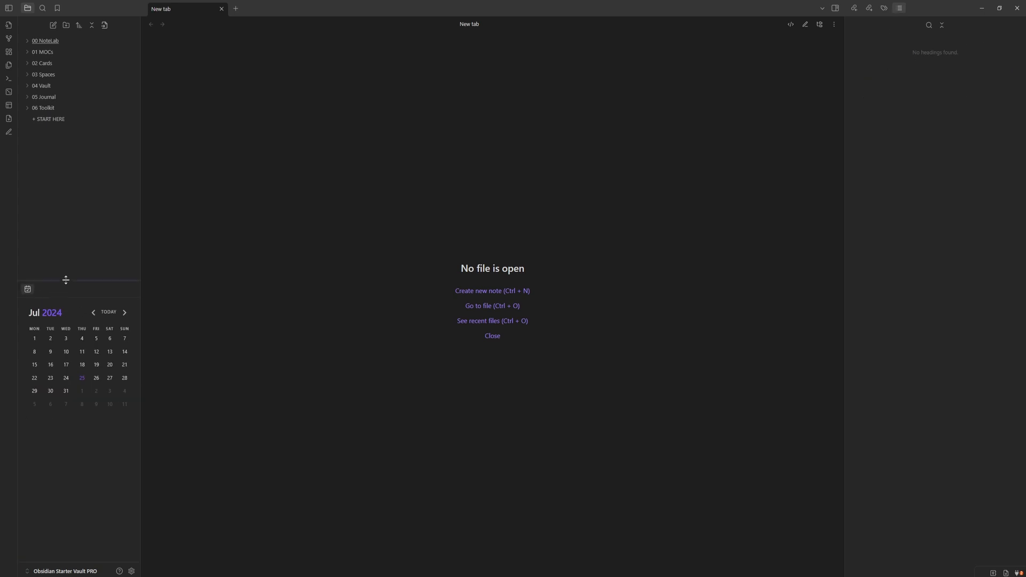
left_click_drag(66, 280, 934, 449)
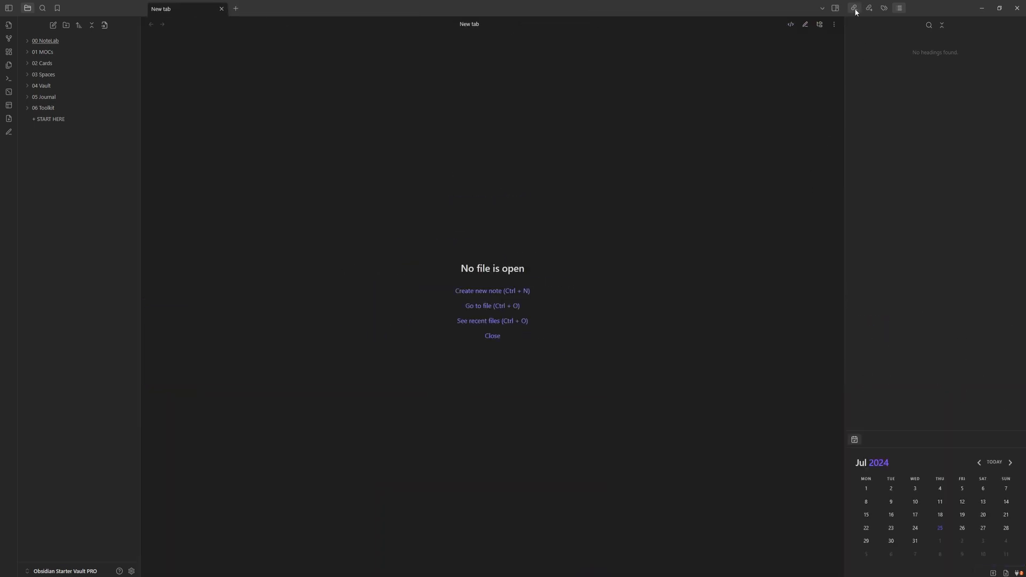
- Examine the closing, linking and window options available for the right sidebar's pane tabs
right_click(921, 11)
right_click(900, 9)
right_click(884, 10)
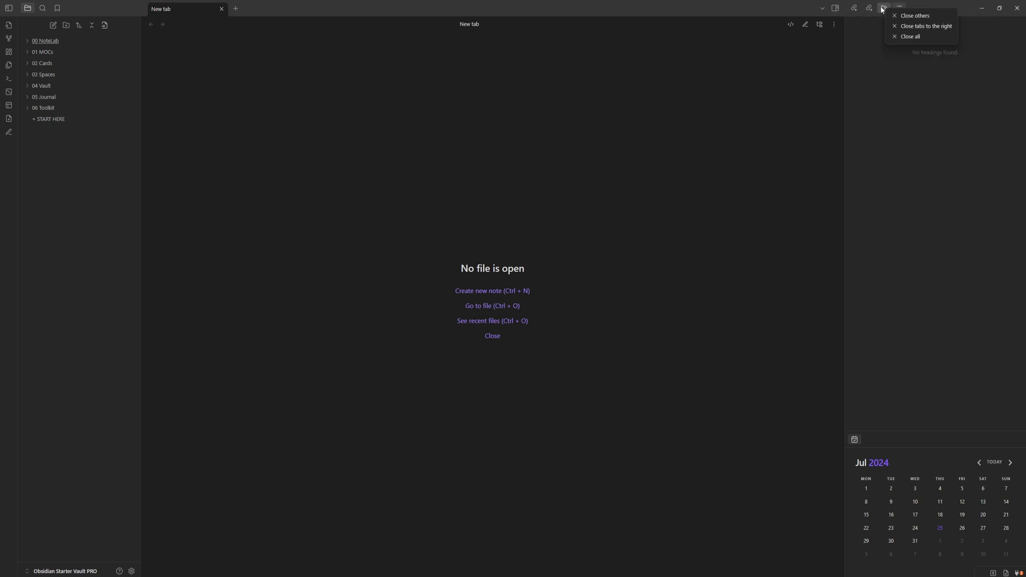
left_click(880, 46)
right_click(855, 7)
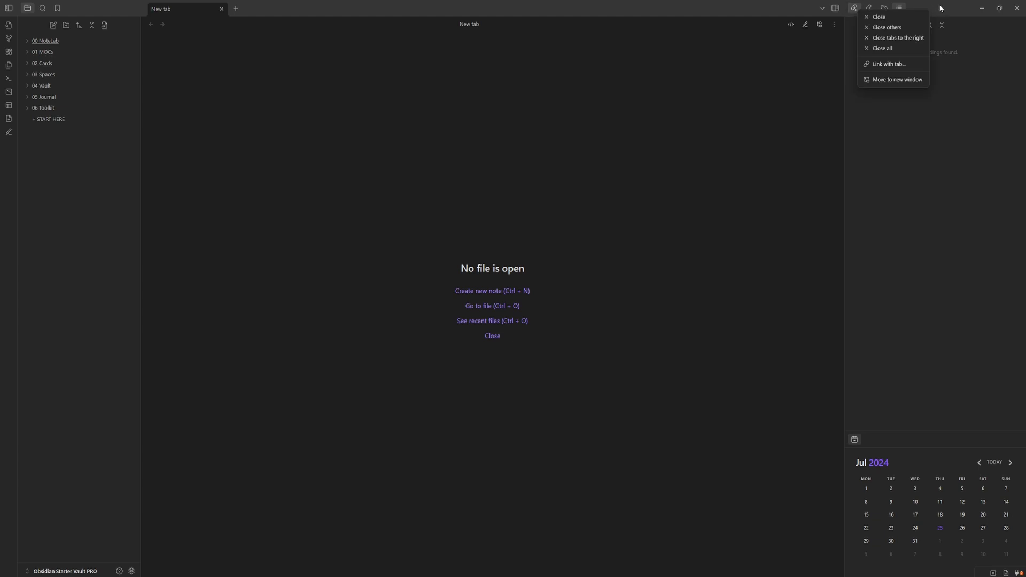
left_click(943, 24)
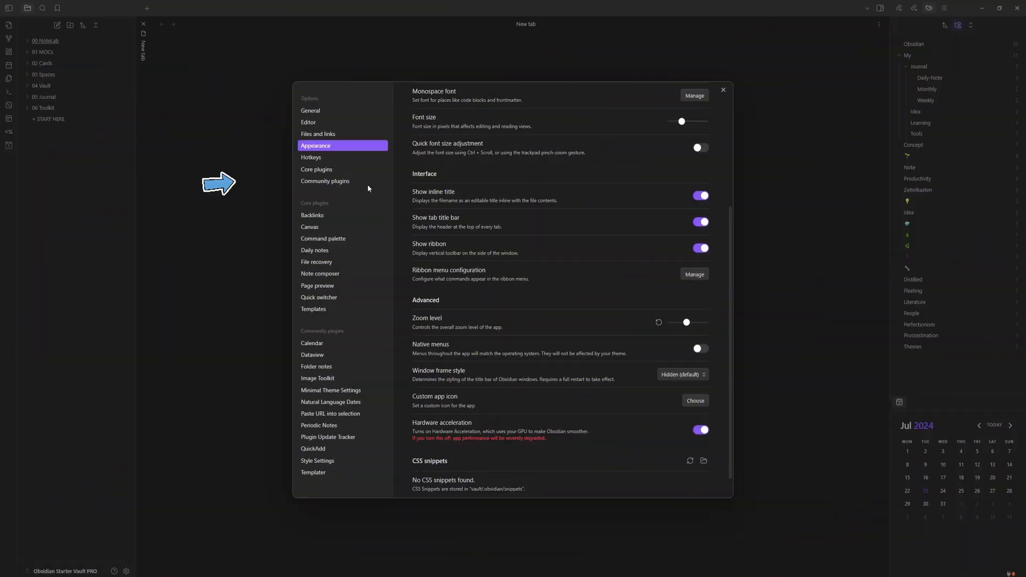
- Find the Commander community plugin, install and enable it, and look through its description
left_click(349, 181)
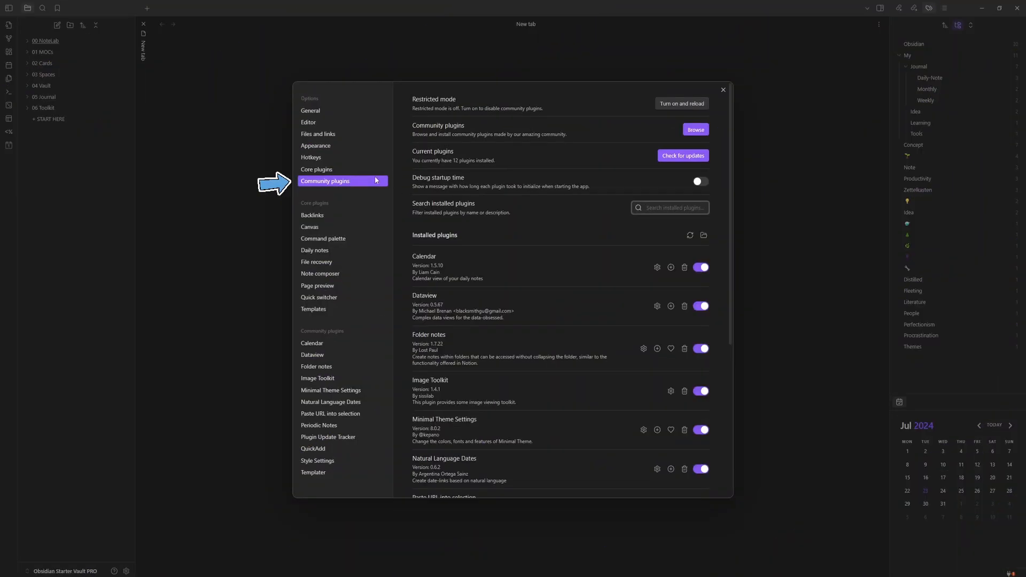
left_click(696, 130)
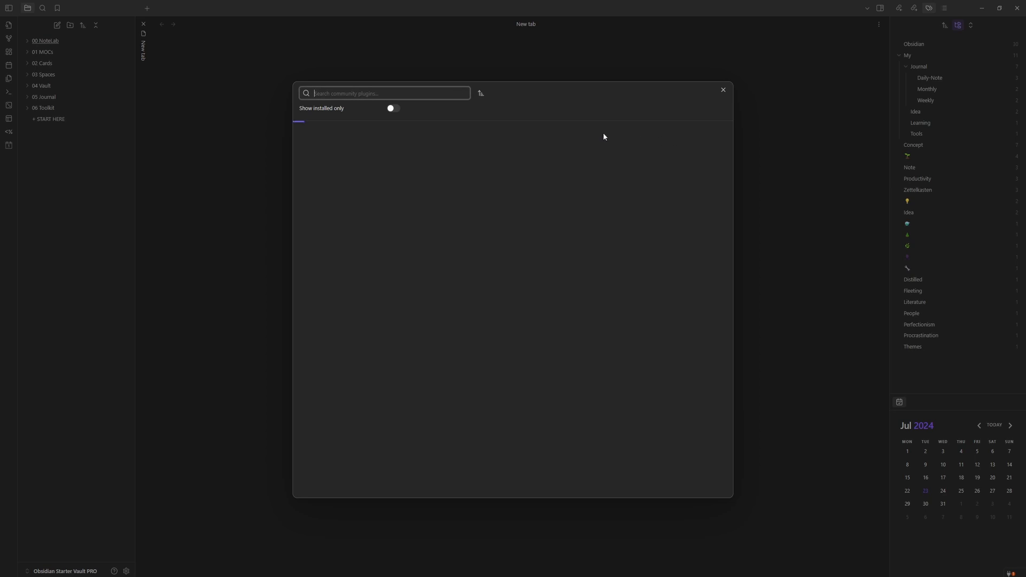
type("commander")
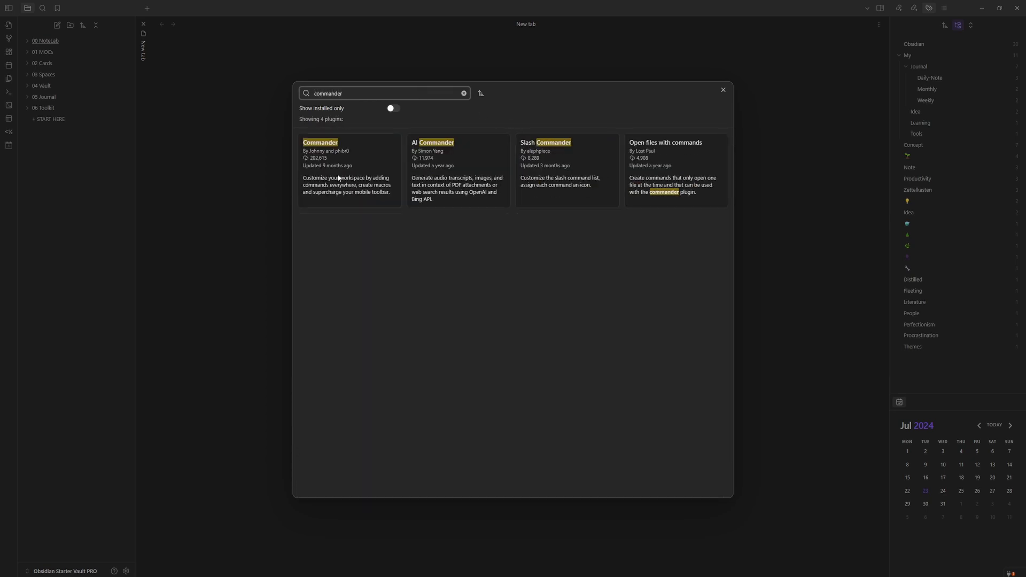
left_click(347, 166)
left_click(442, 213)
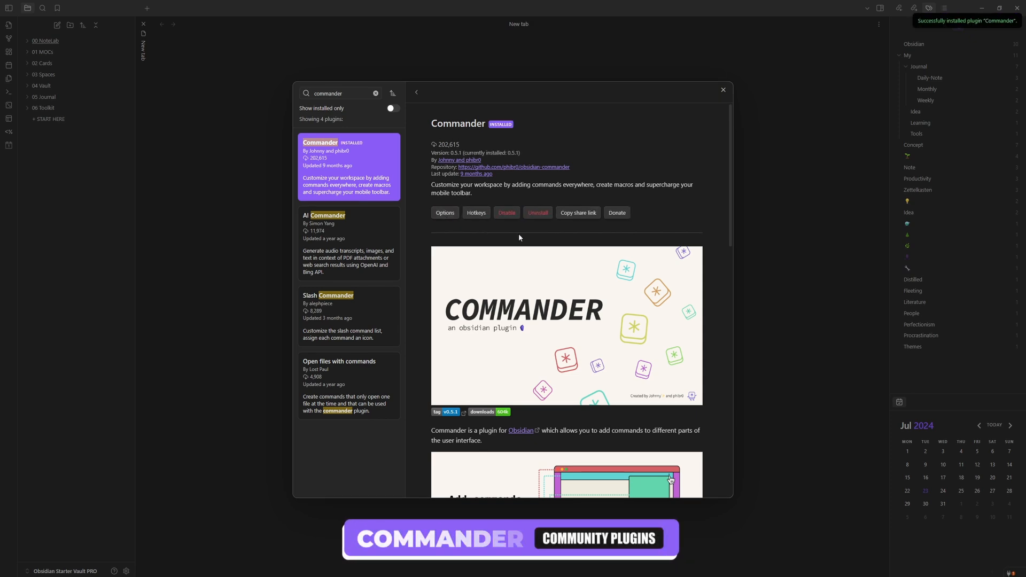
scroll(518, 233, "down", 4)
scroll(501, 292, "down", 1)
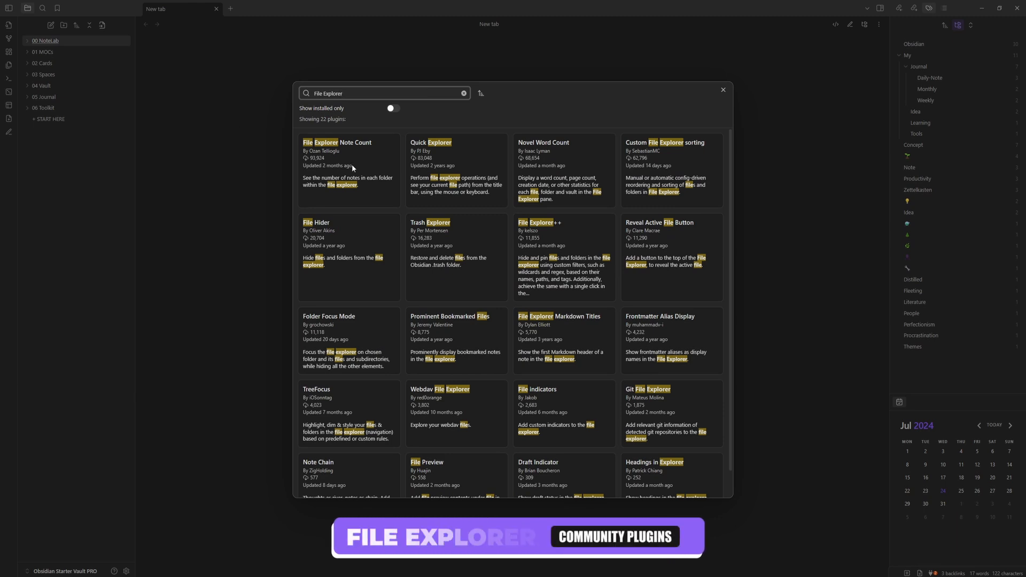
- Install and enable the File Explorer Note Count community plugin
left_click(352, 165)
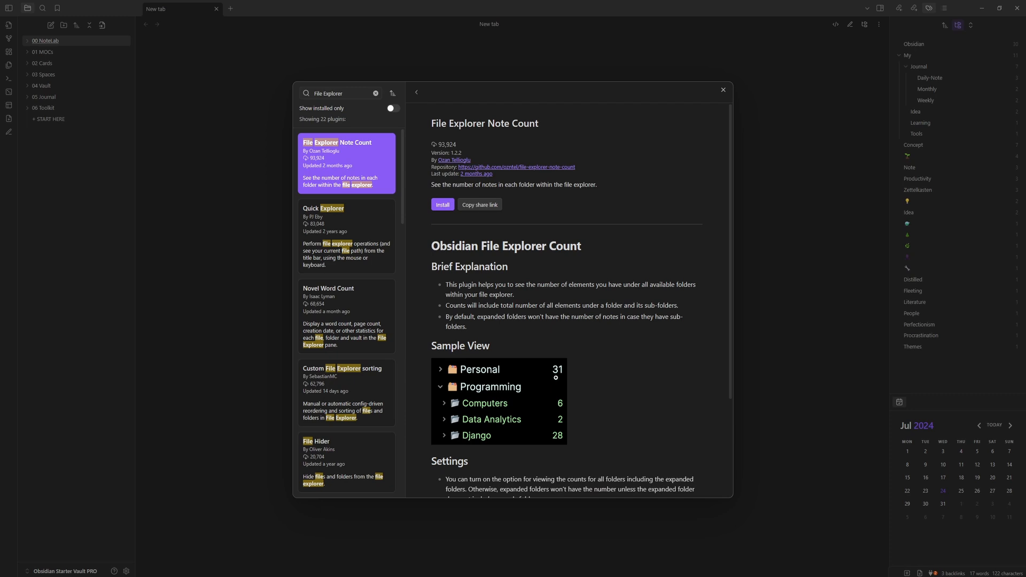
left_click(449, 207)
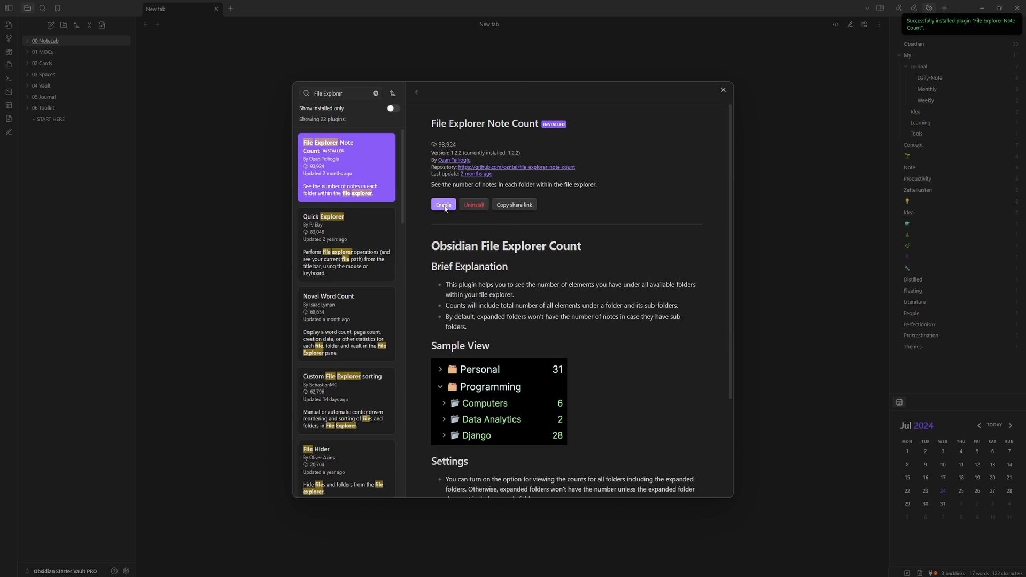
- Look up the Folder notes community plugin, and search the plugins for "auto template"
triple_click(336, 93)
type("folder notes")
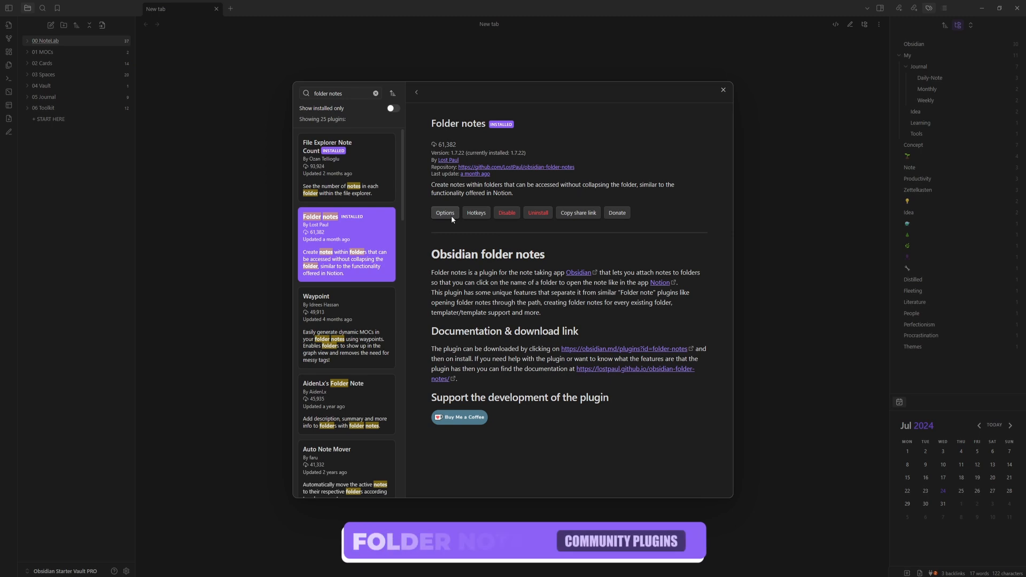
triple_click(340, 96)
type("auto template")
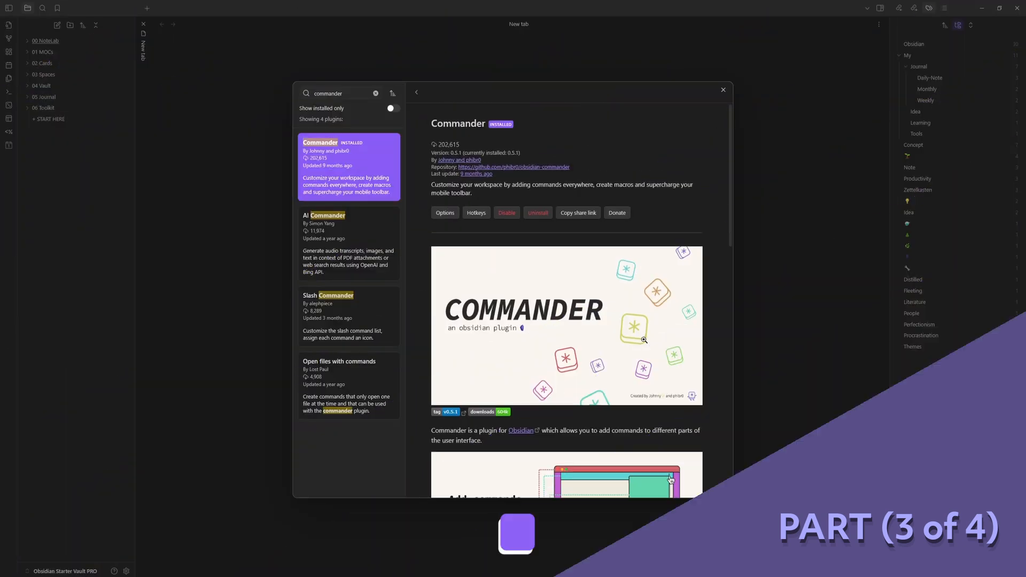
- Open Commander's options and hide every existing ribbon command, from Open quick switcher through Open today
left_click(447, 214)
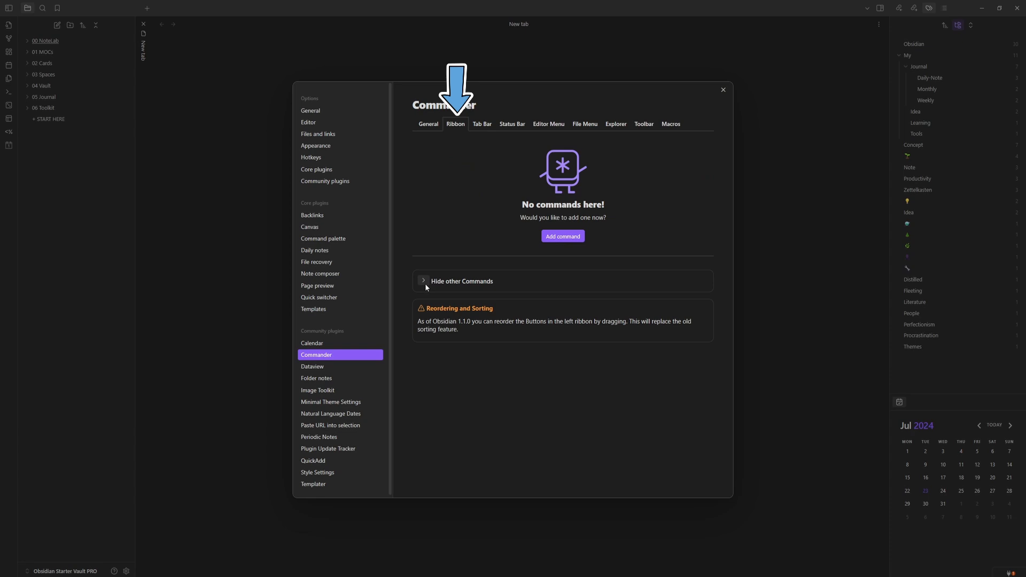
left_click(424, 282)
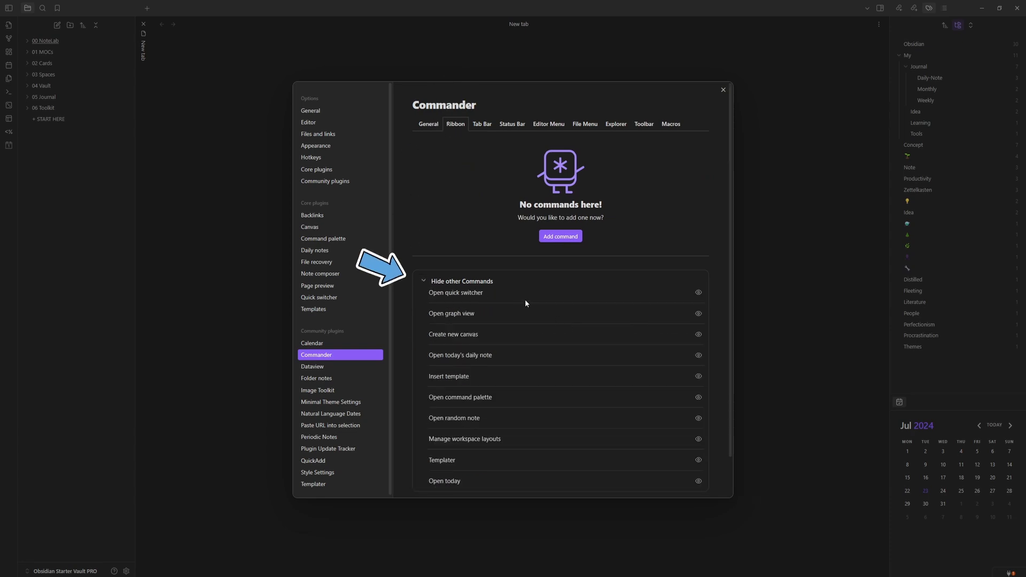
scroll(544, 315, "down", 1)
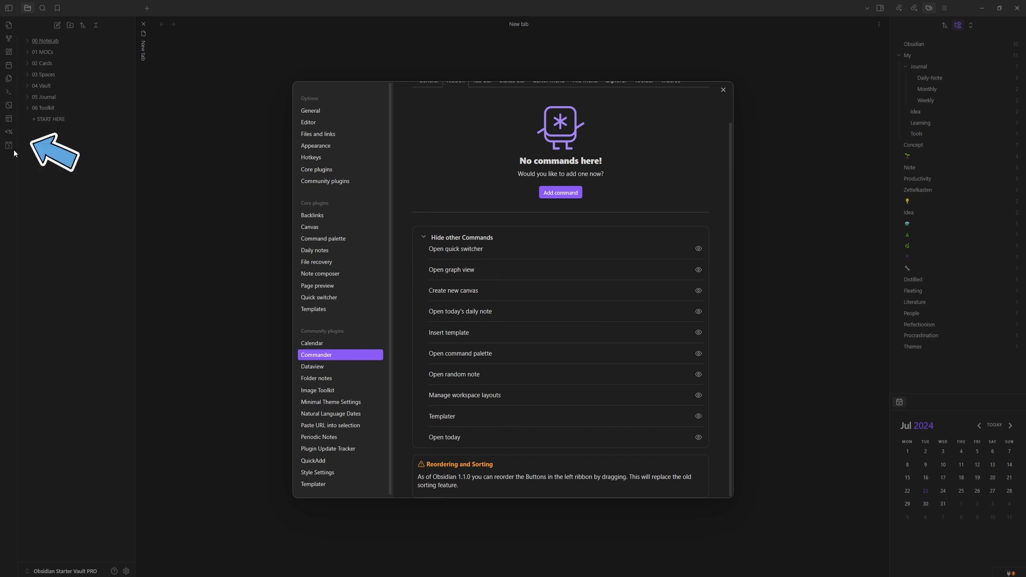
left_click(699, 249)
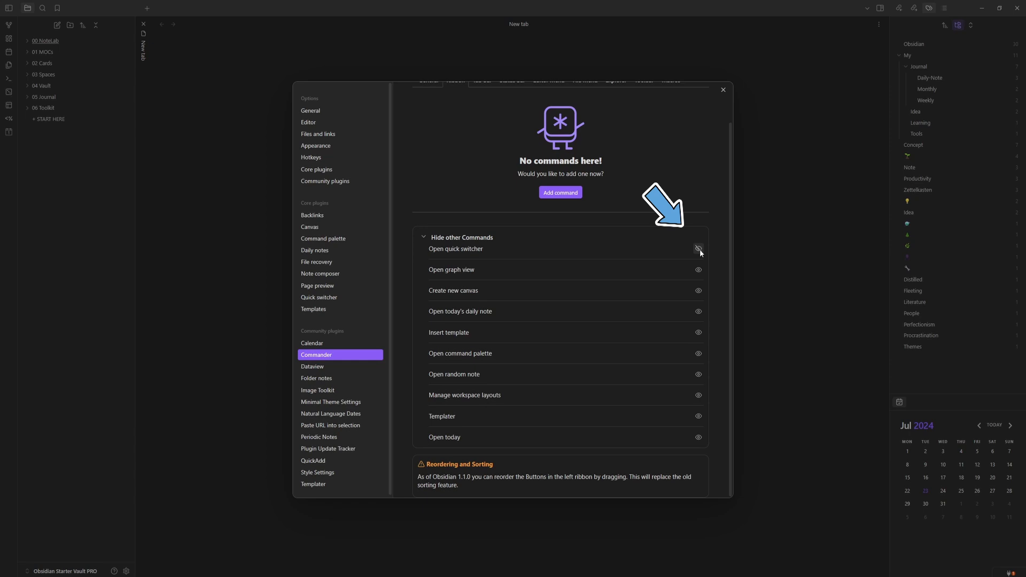
left_click(699, 269)
left_click(699, 290)
left_click(699, 311)
left_click(699, 332)
left_click(699, 353)
left_click(699, 375)
left_click(699, 395)
left_click(699, 416)
left_click(699, 438)
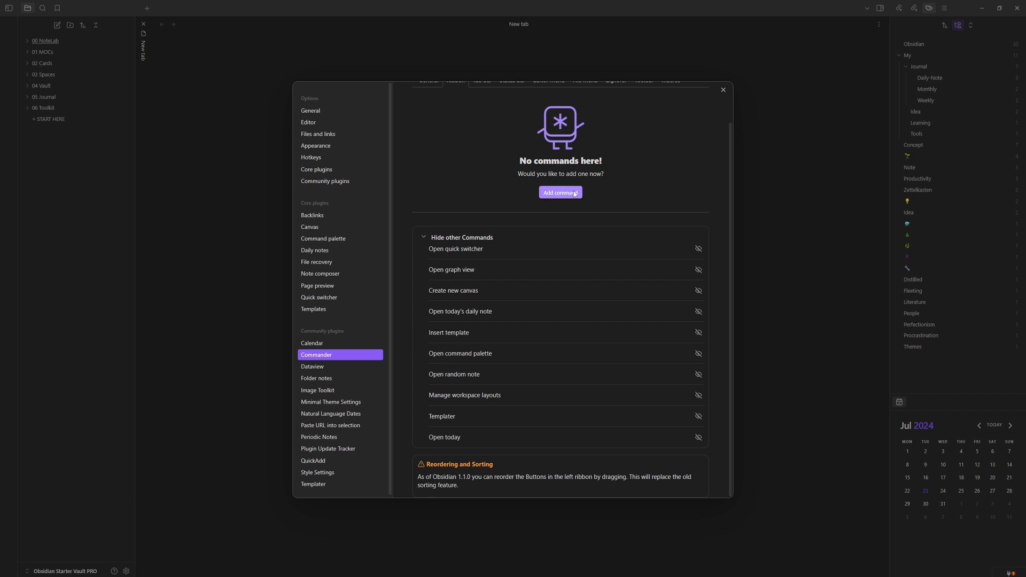
- Show the canvas, template, workspace layouts, graph view, quick switcher, command palette and random note commands in the ribbon again
left_click(698, 291)
left_click(698, 332)
left_click(699, 395)
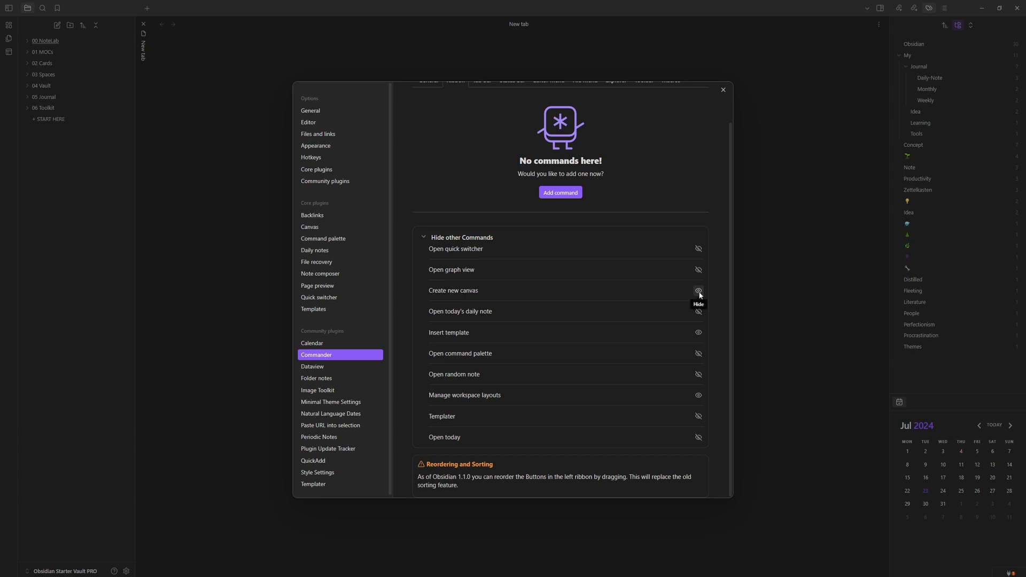
left_click(699, 270)
left_click(699, 249)
left_click(700, 356)
left_click(699, 375)
scroll(561, 336, "up", 2)
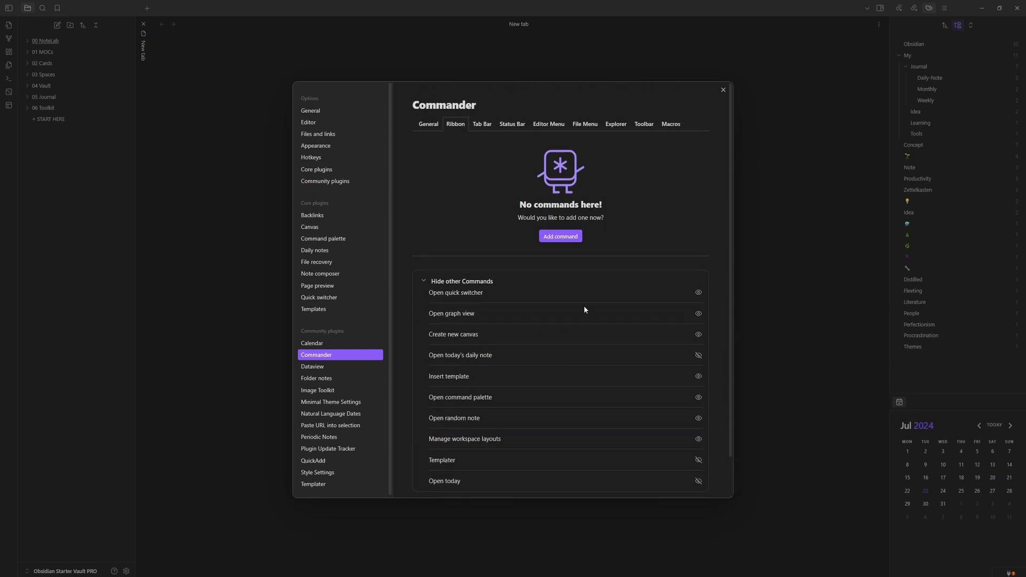
- Add the "QuickAdd: Run QuickAdd" command to the ribbon with the File Plus icon
left_click(559, 238)
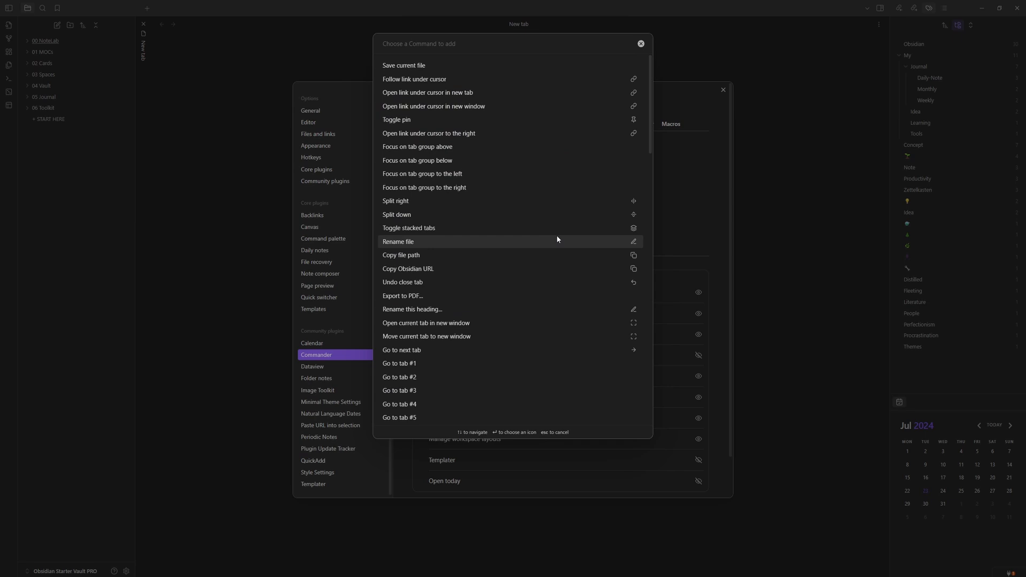
type("quick")
left_click(412, 66)
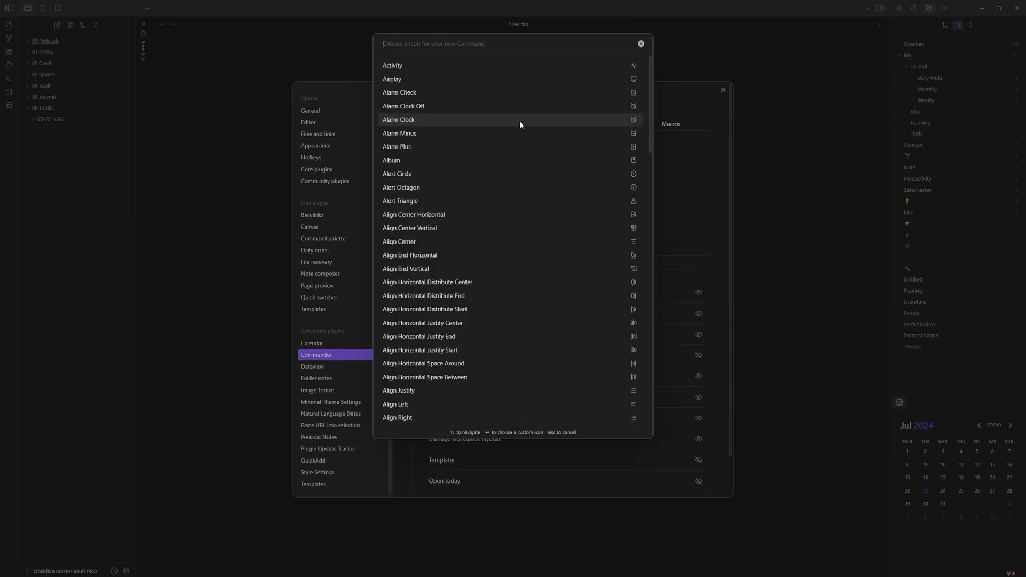
type("file")
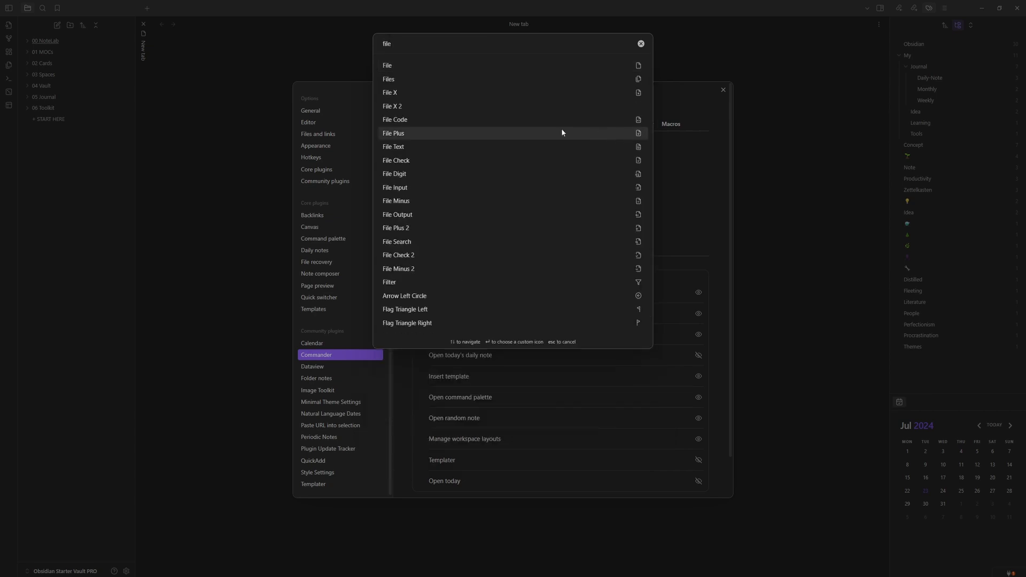
left_click(414, 135)
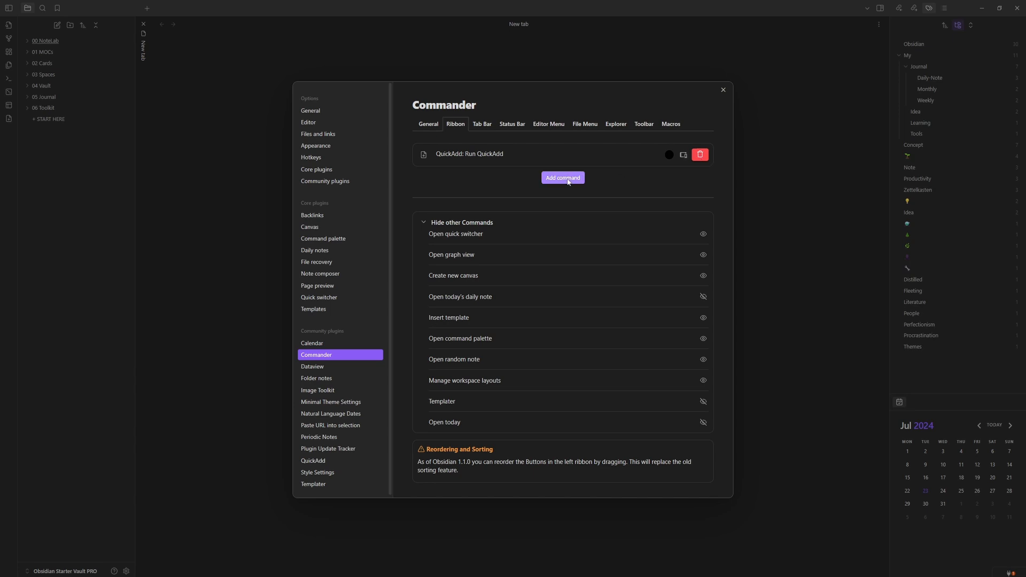
- Add the "Rename file" command to the ribbon under its default name, and view the icon choices for it
left_click(569, 182)
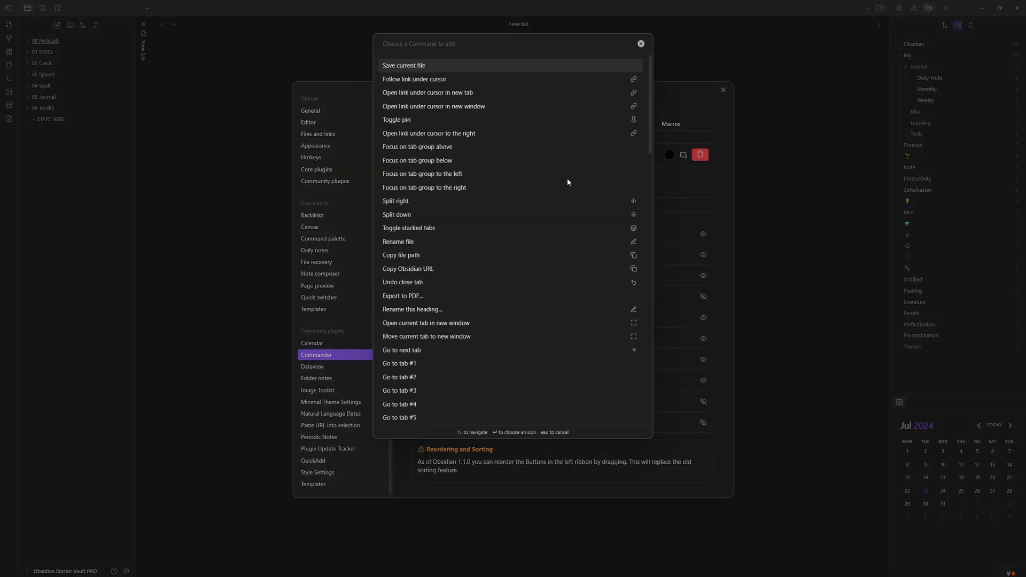
type("rename")
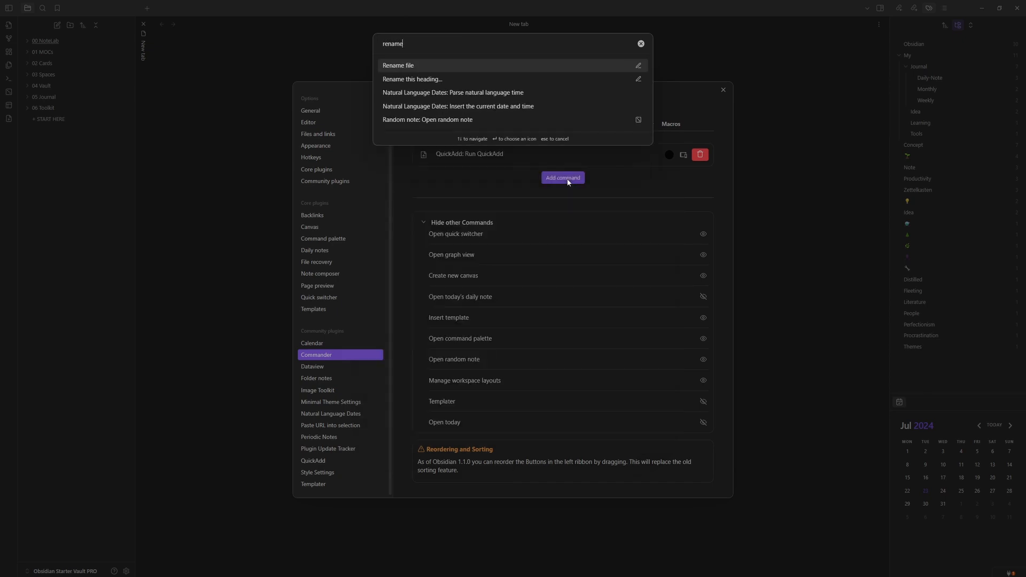
left_click(423, 65)
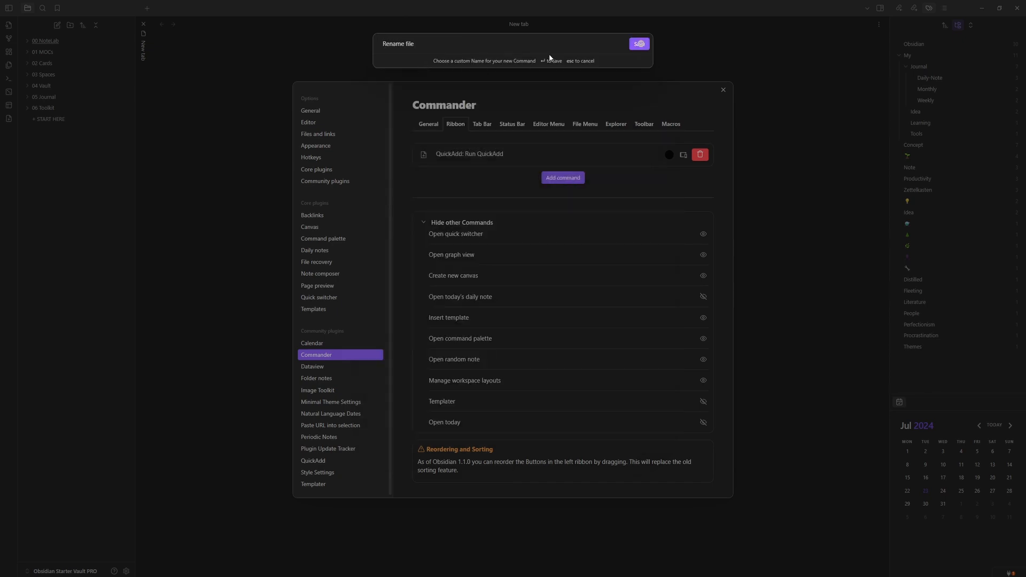
left_click(640, 45)
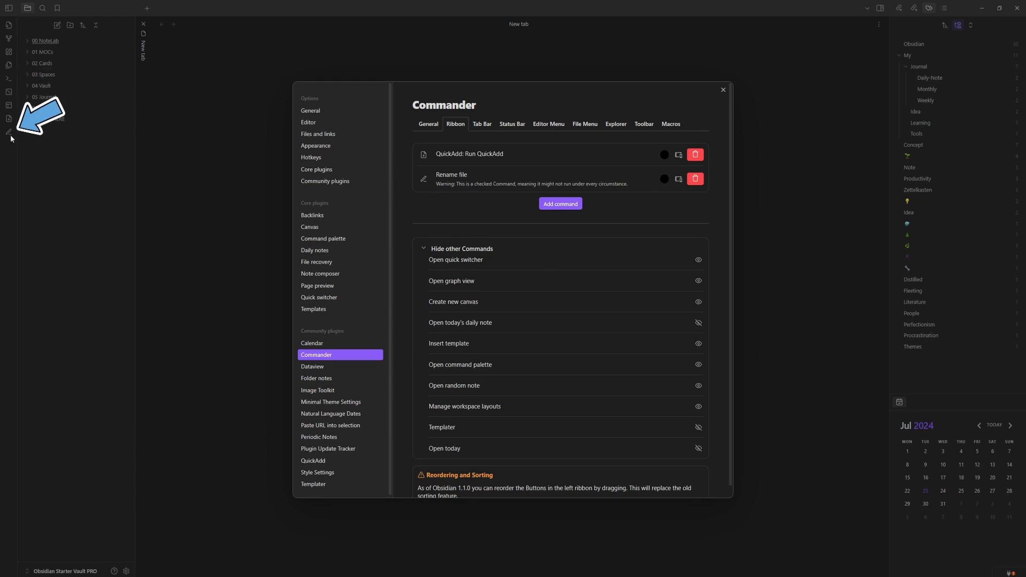
left_click(424, 180)
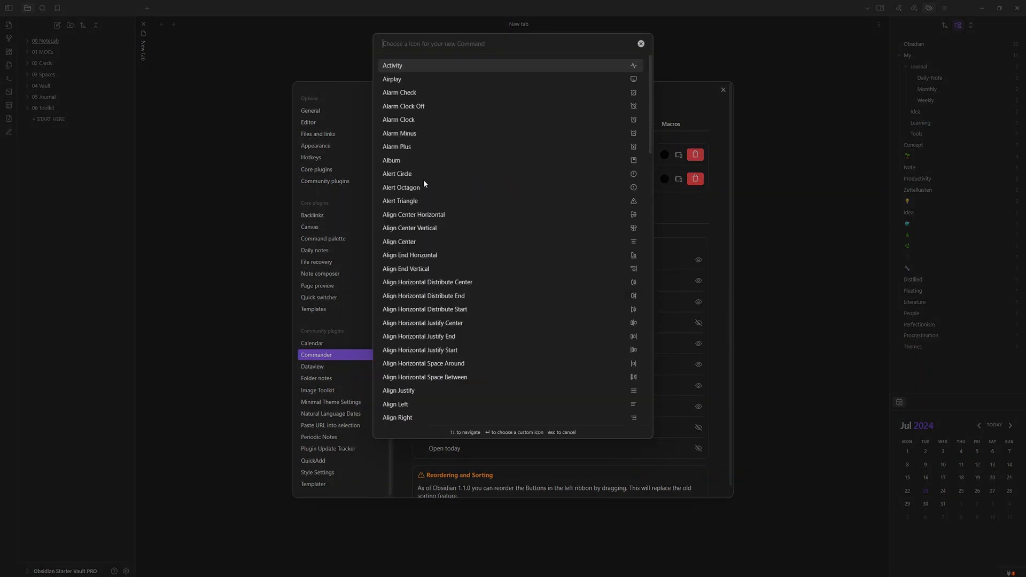
left_click(641, 44)
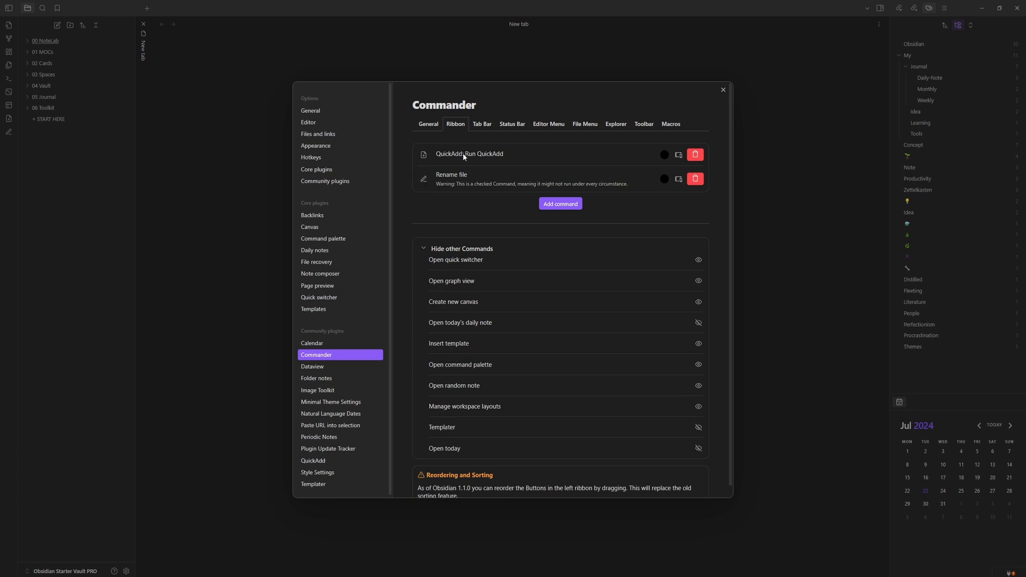
- Add the "Toggle Live Preview/Source mode" command to Commander's tab bar commands
left_click(480, 130)
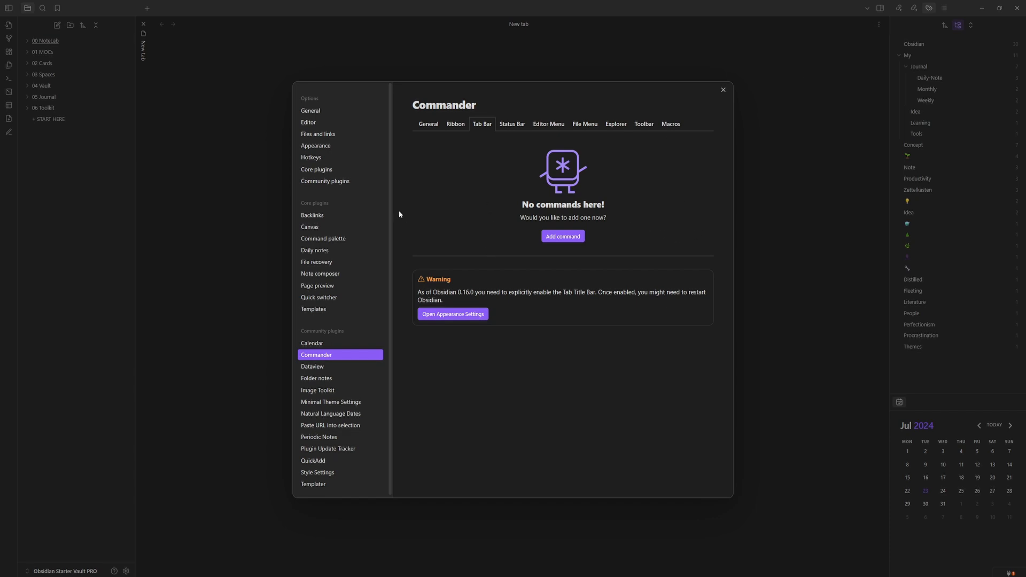
left_click(563, 236)
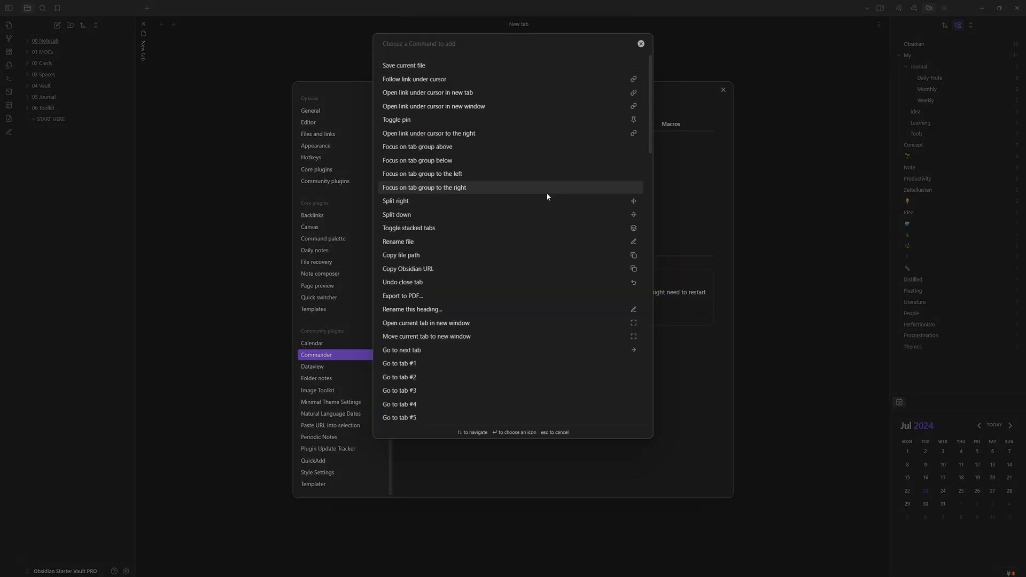
type("source")
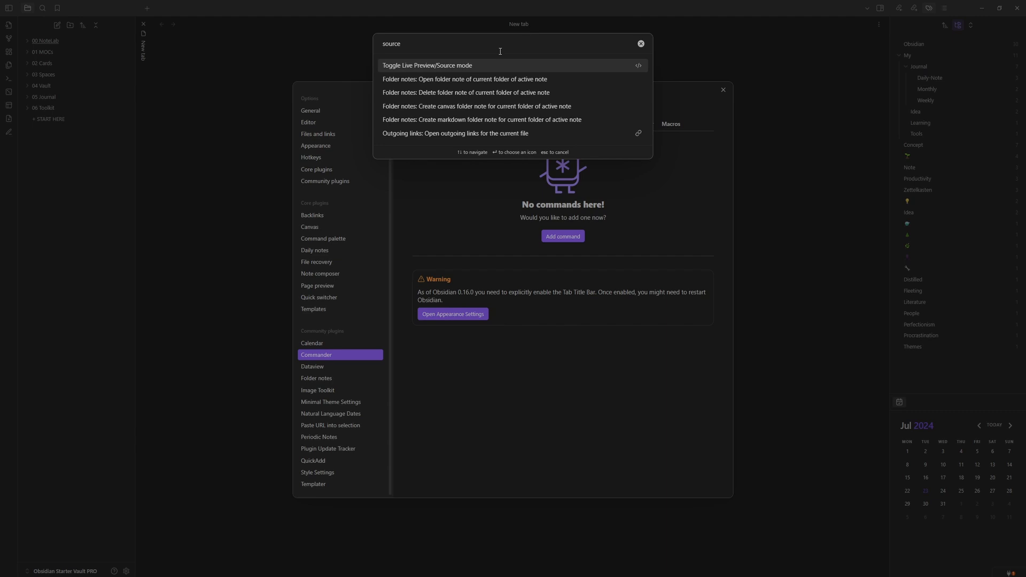
key("Return")
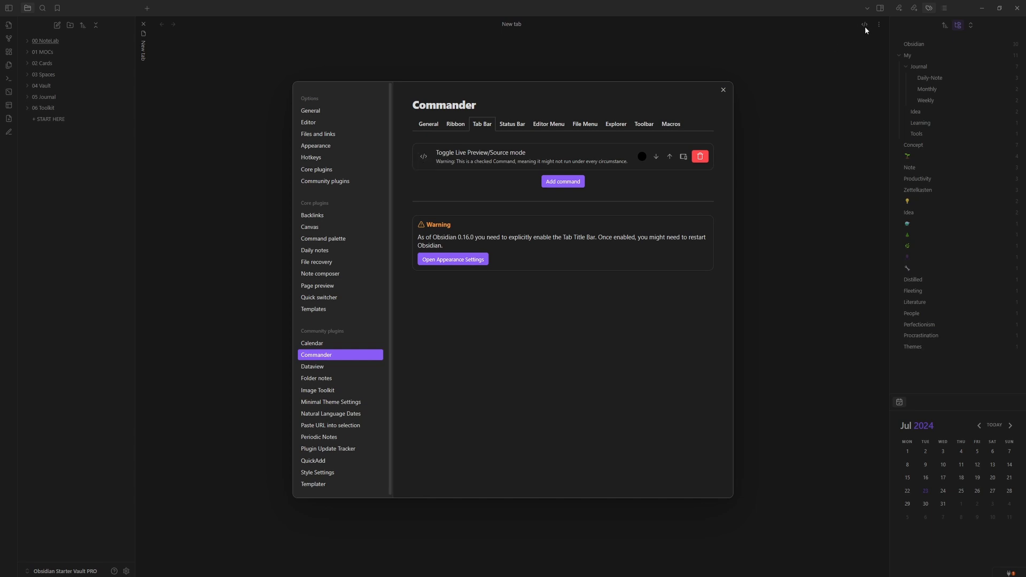
- Add the "Rename file" command to the tab bar, keeping its default name
left_click(553, 180)
type("rename")
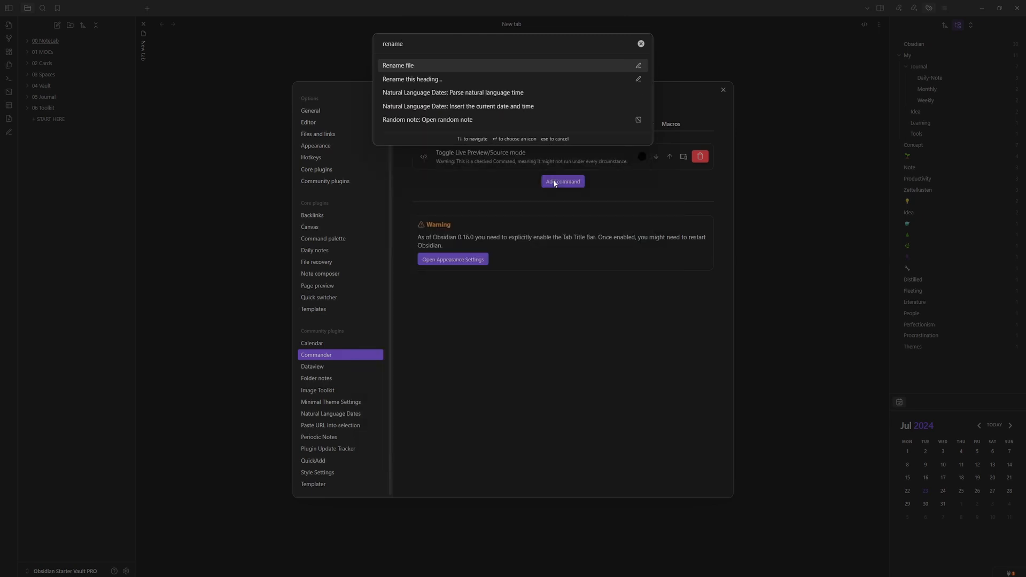
left_click(428, 66)
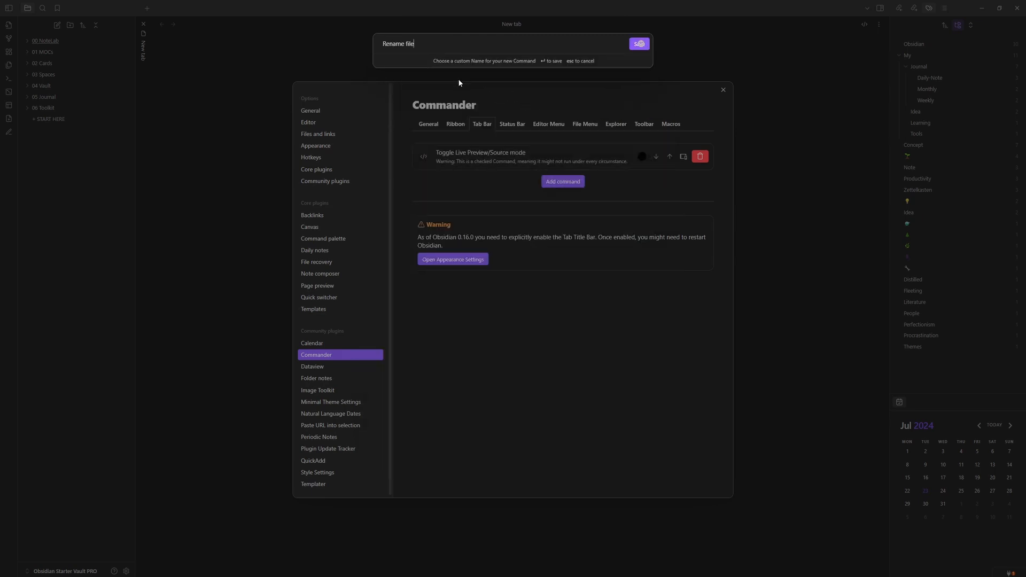
left_click(638, 46)
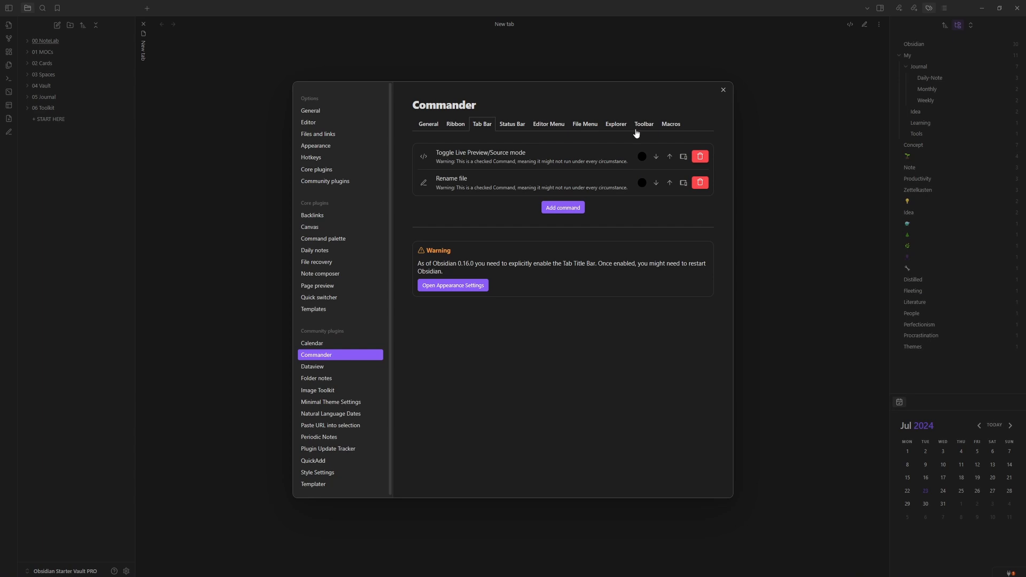
- Add the "Move current file to another folder" command to the tab bar under its default name
left_click(559, 205)
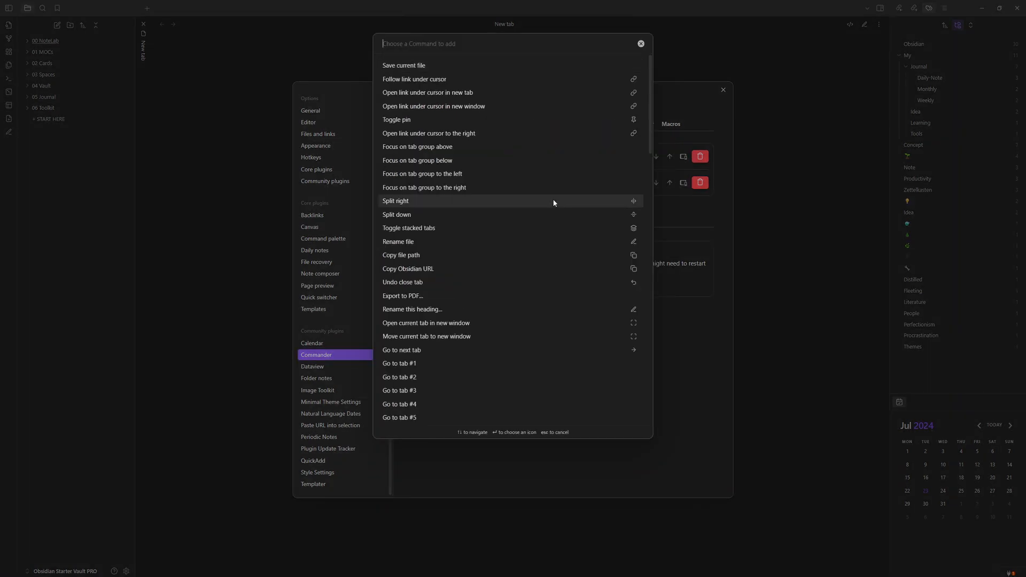
type("move fol")
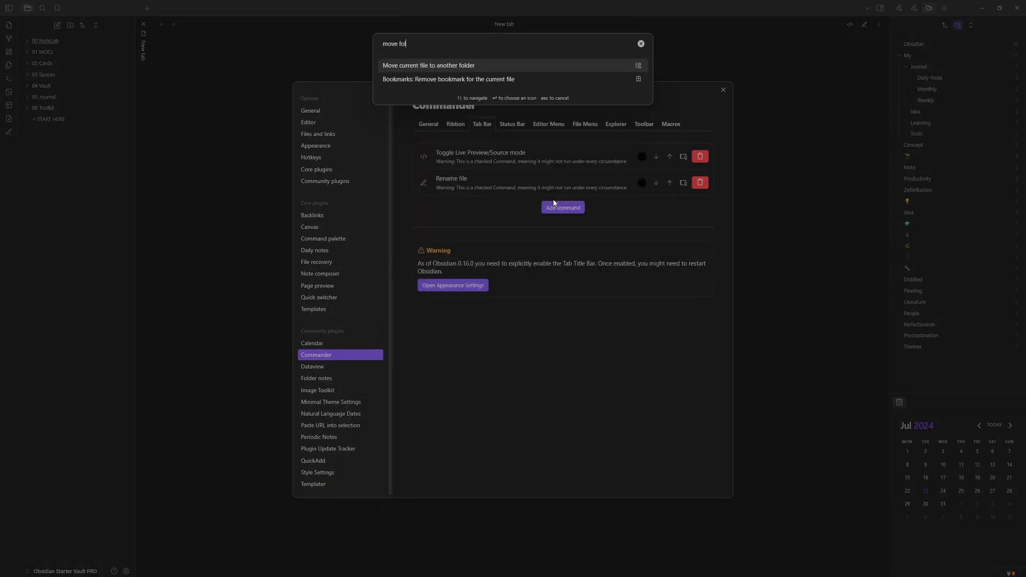
left_click(467, 65)
left_click(639, 44)
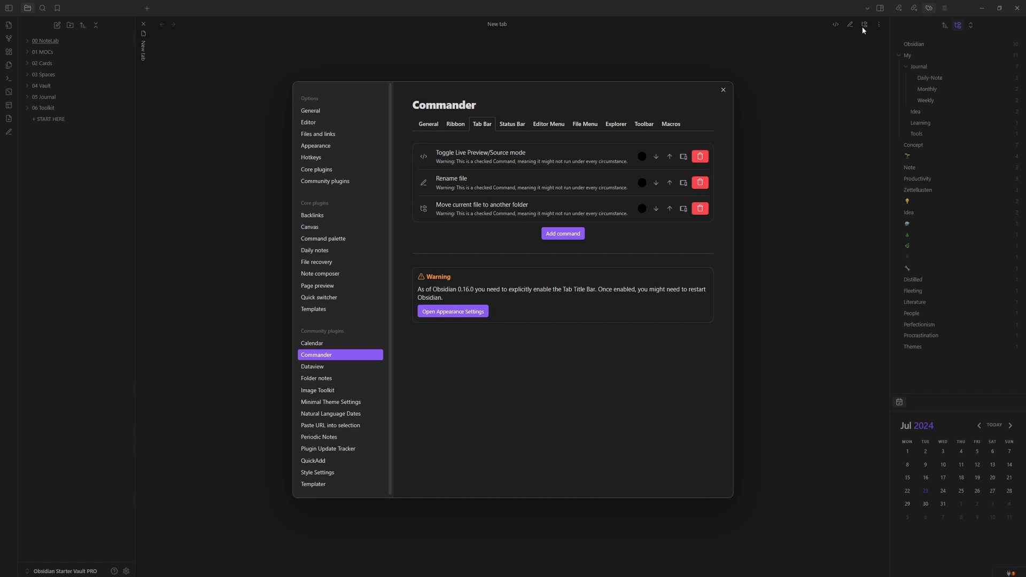
- Add the "QuickAdd: Run QuickAdd" command to the status bar with a file icon
left_click(506, 127)
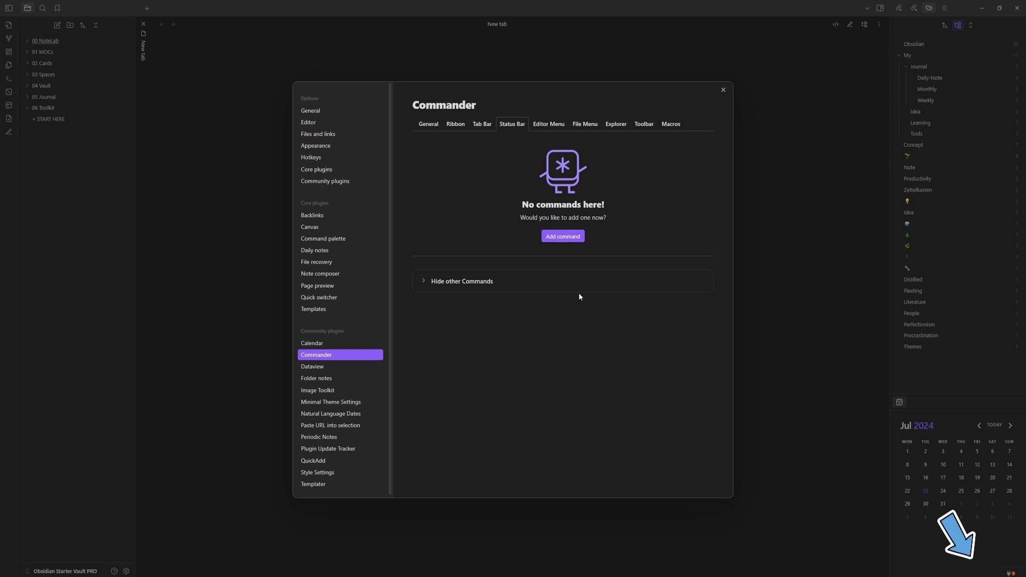
left_click(563, 236)
type("quick")
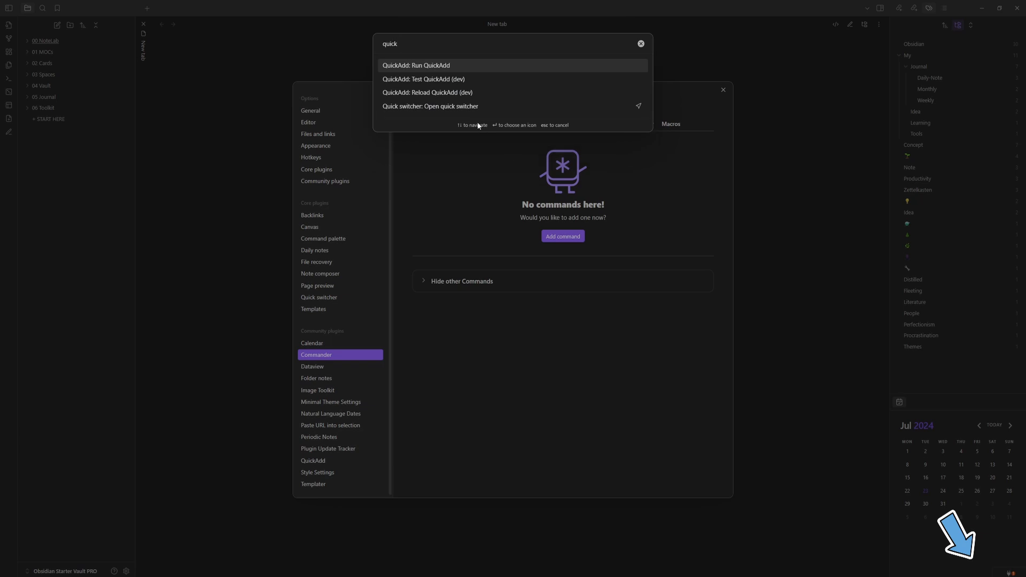
left_click(444, 67)
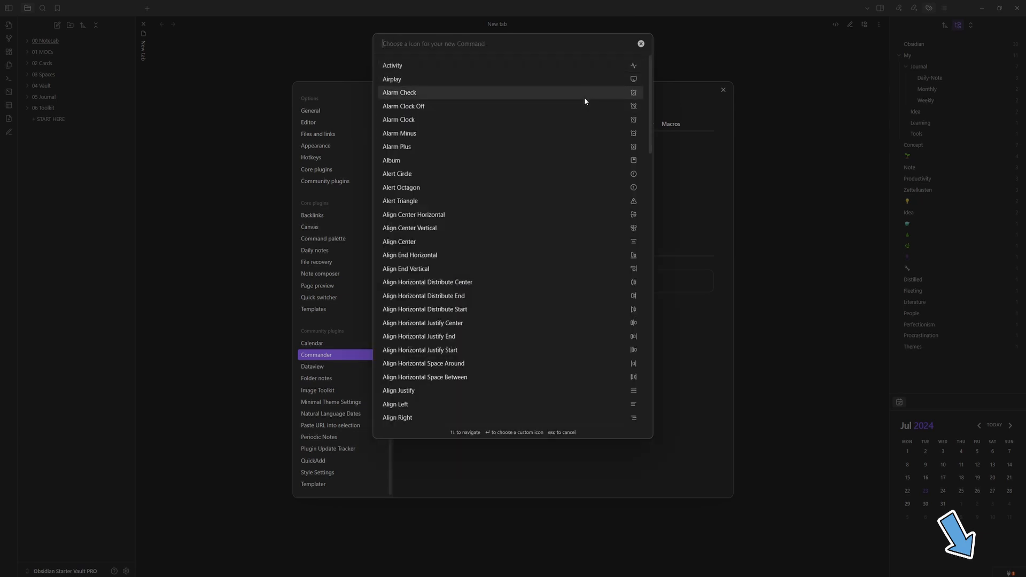
type("file")
key("Return")
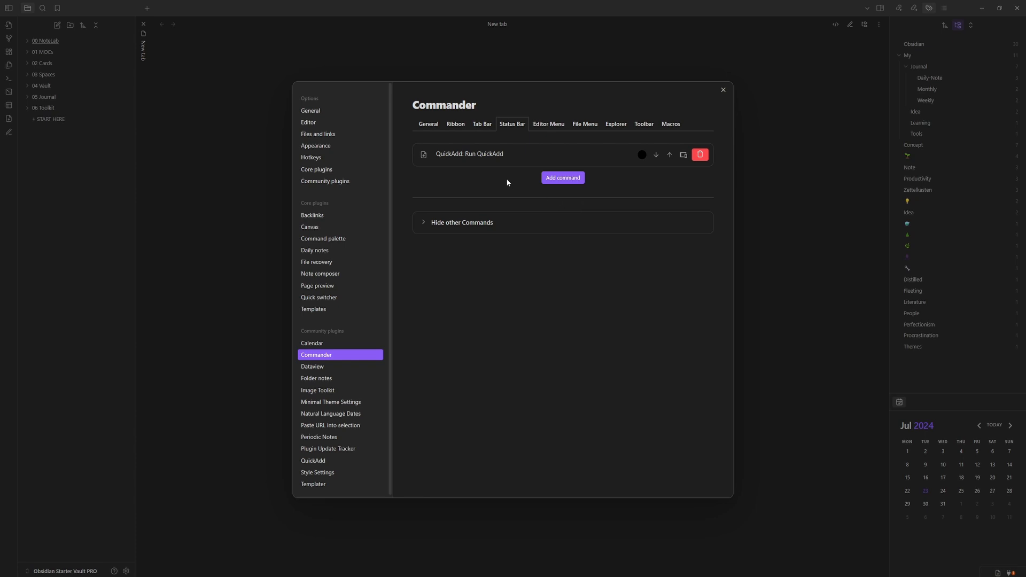
- Hide the Plugin Update Tracker item in the status bar and show it again
left_click(447, 222)
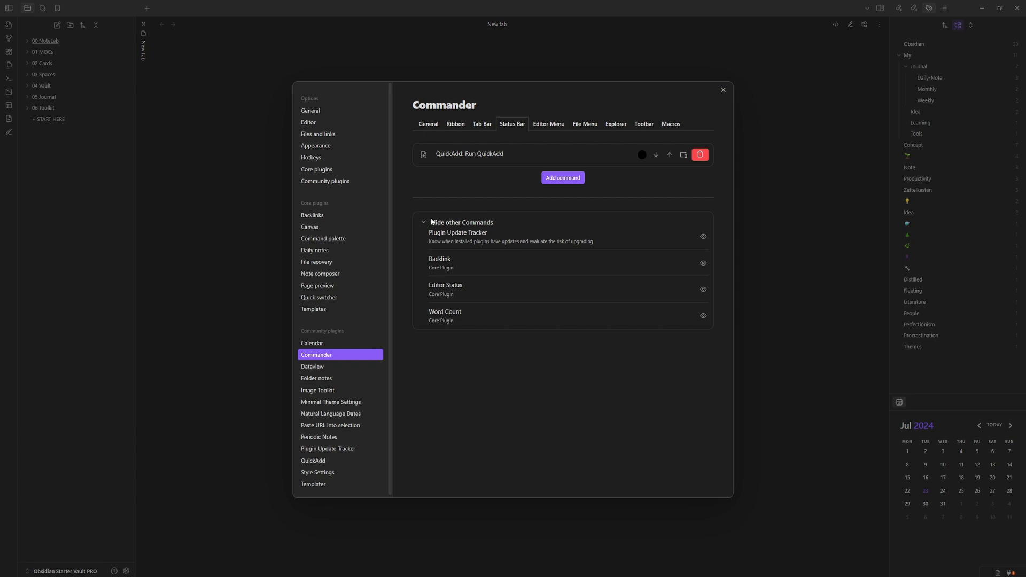
left_click(704, 237)
left_click(703, 237)
- Leave the Commander settings and create a new note titled "Commander Demo"
left_click(552, 127)
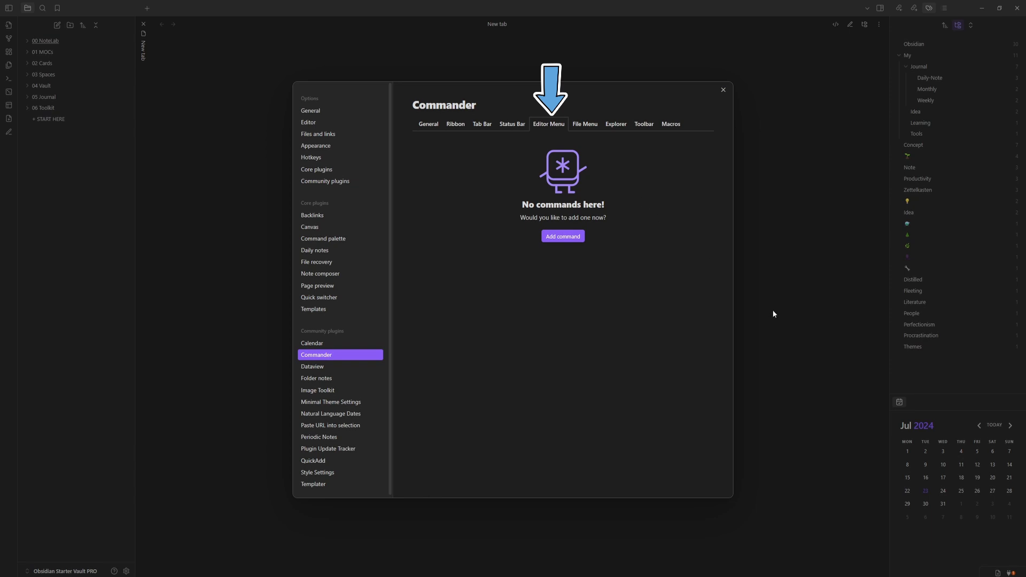
left_click(786, 313)
left_click(518, 294)
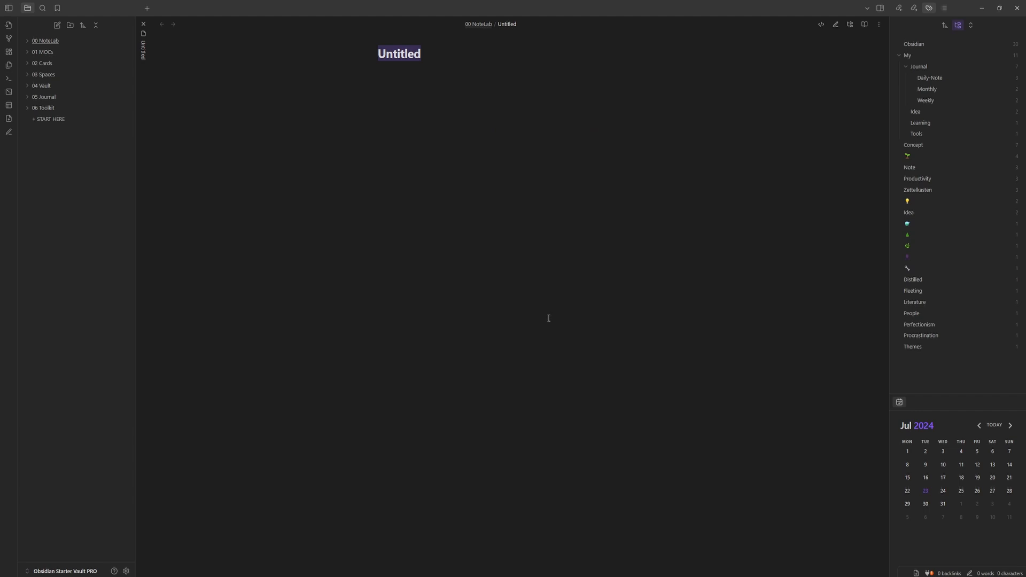
type("Comm")
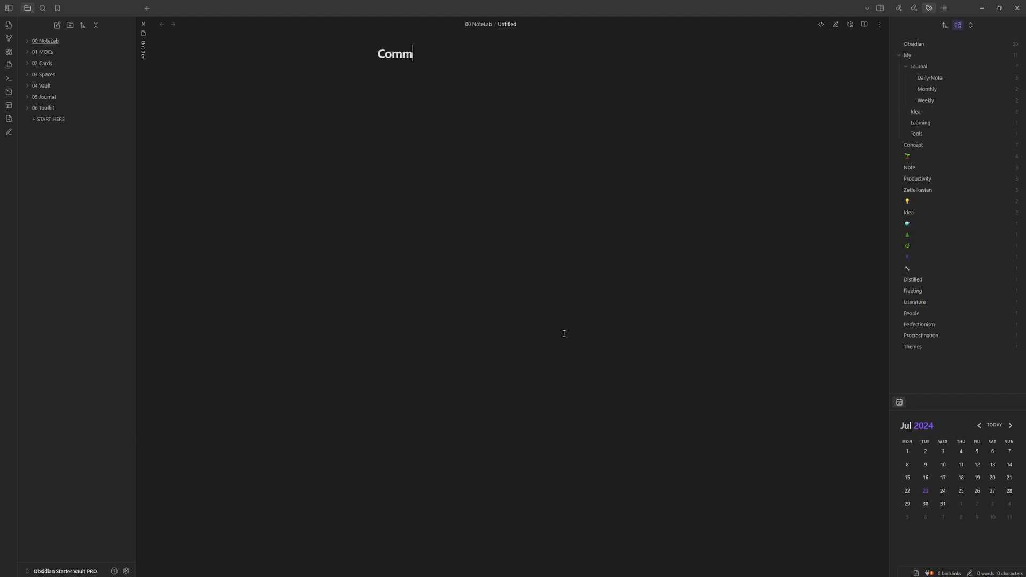
type("ander Demo")
key("Return")
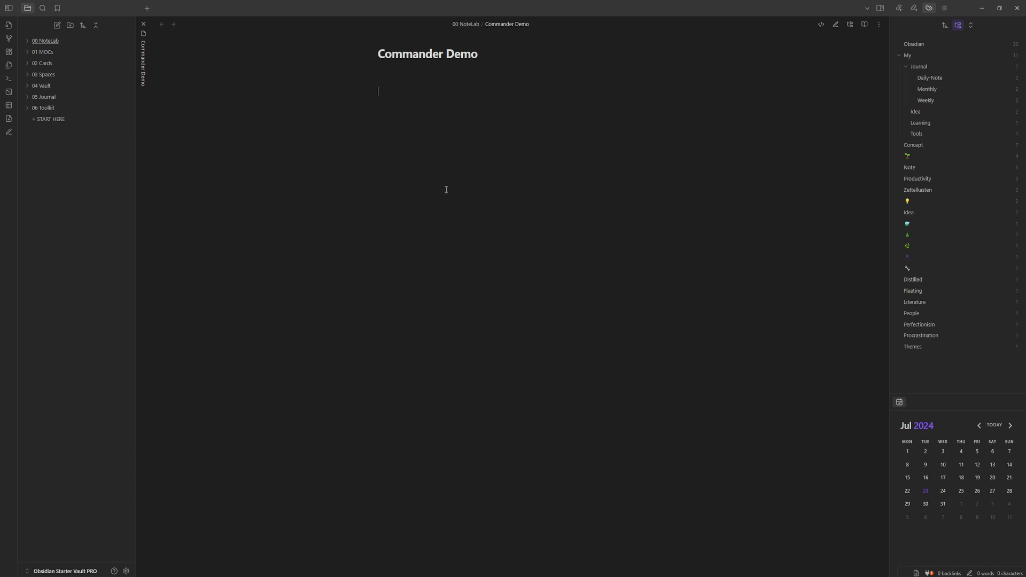
- Add the "Split down" command to the editor's context menu, keeping its default name
right_click(463, 202)
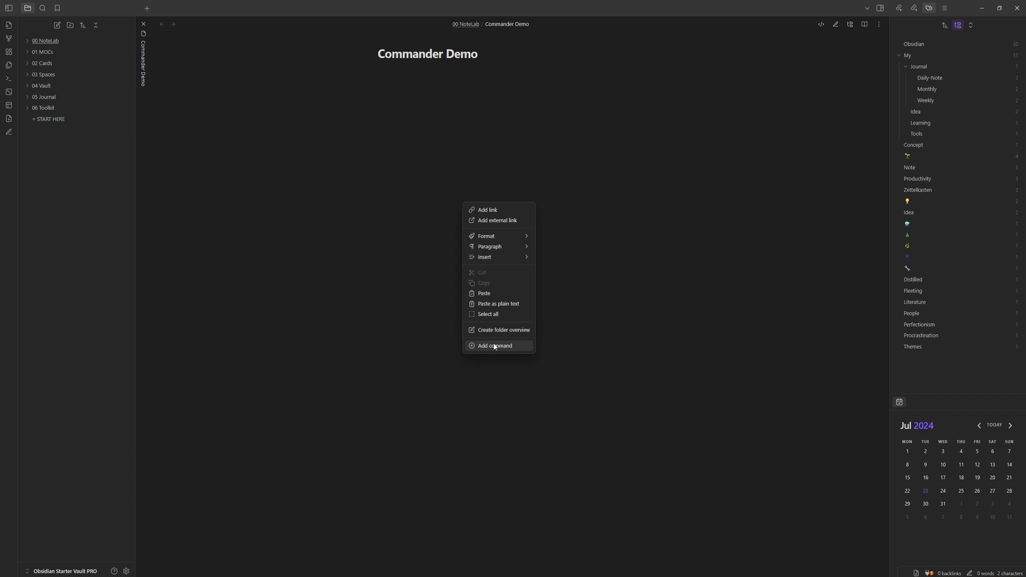
left_click(520, 345)
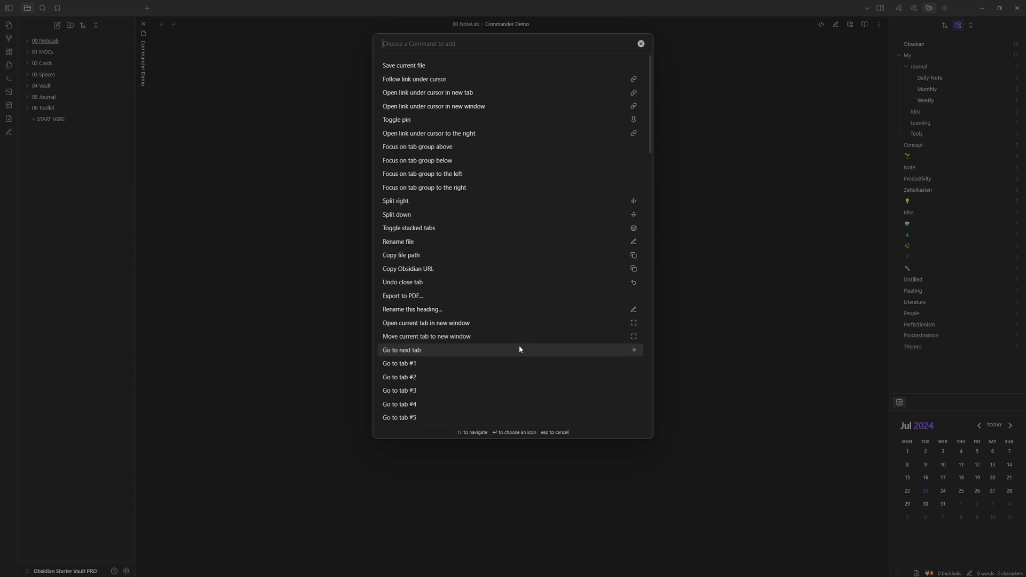
type("split")
key("Return")
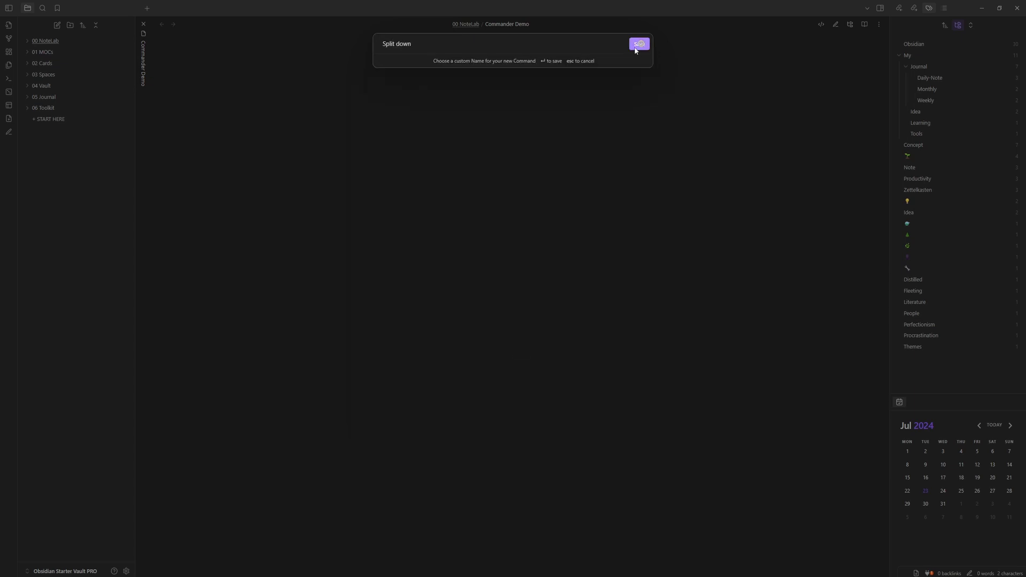
left_click(637, 45)
- Add the "Split right" command to the editor's context menu under its default name
right_click(488, 202)
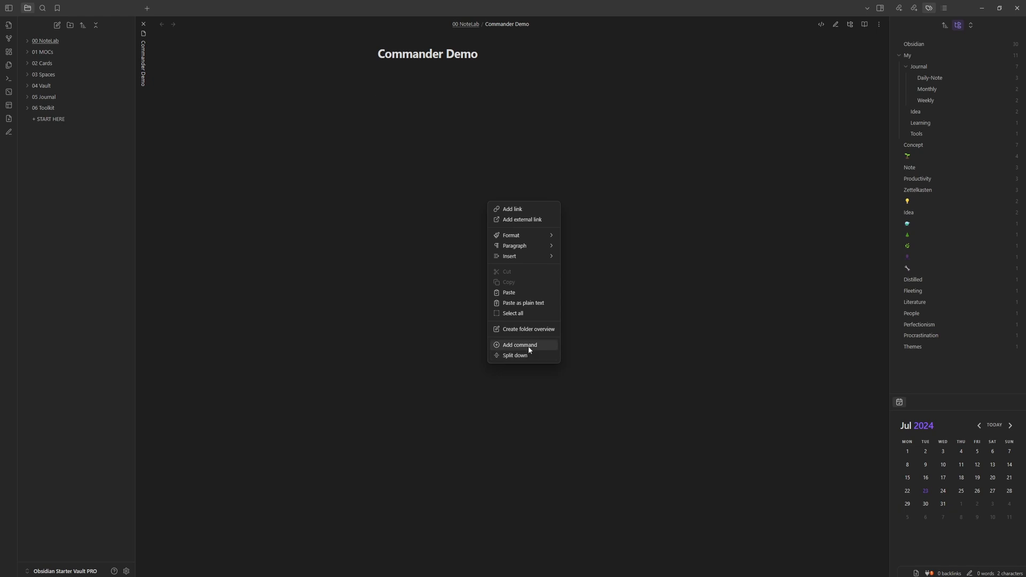
left_click(528, 345)
type("split")
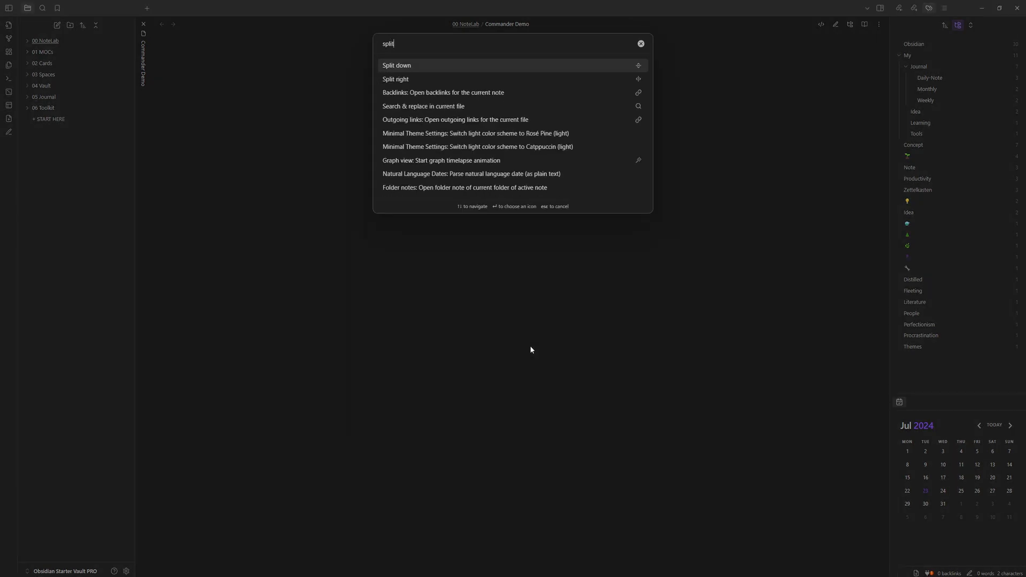
left_click(483, 79)
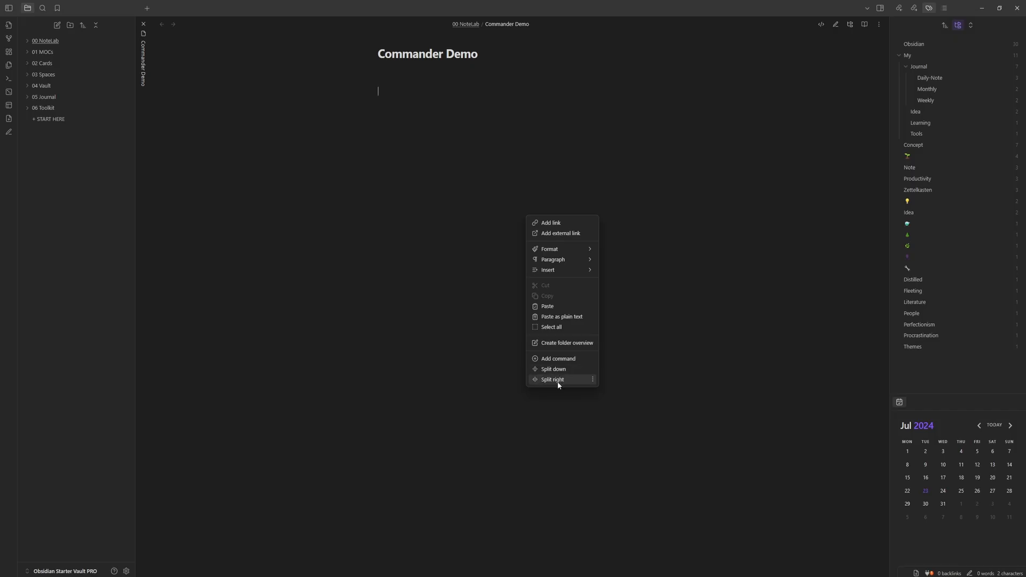
- Split the Commander Demo note to the right, and split the new pane down using the added editor menu commands
left_click(557, 382)
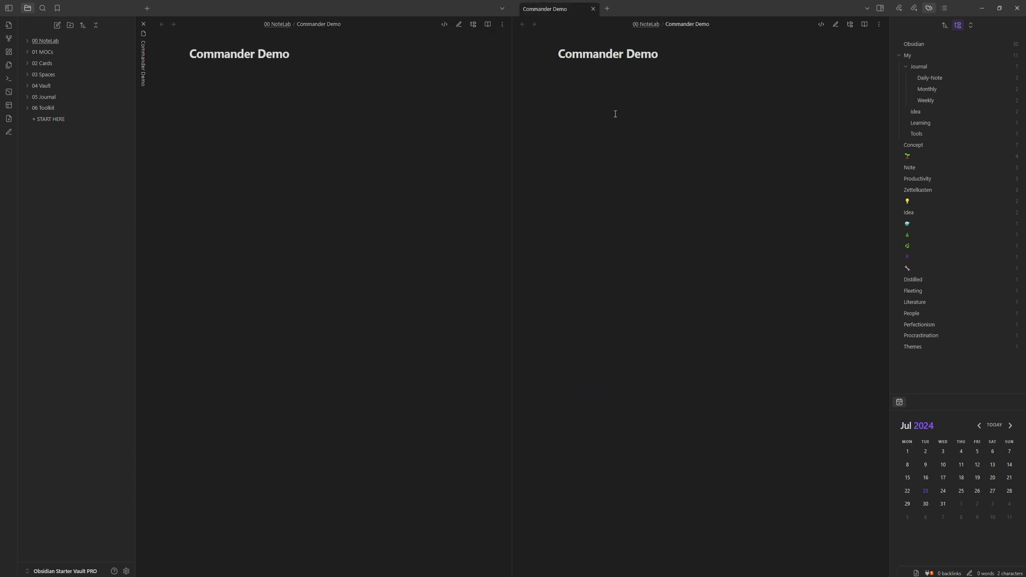
right_click(586, 94)
left_click(620, 248)
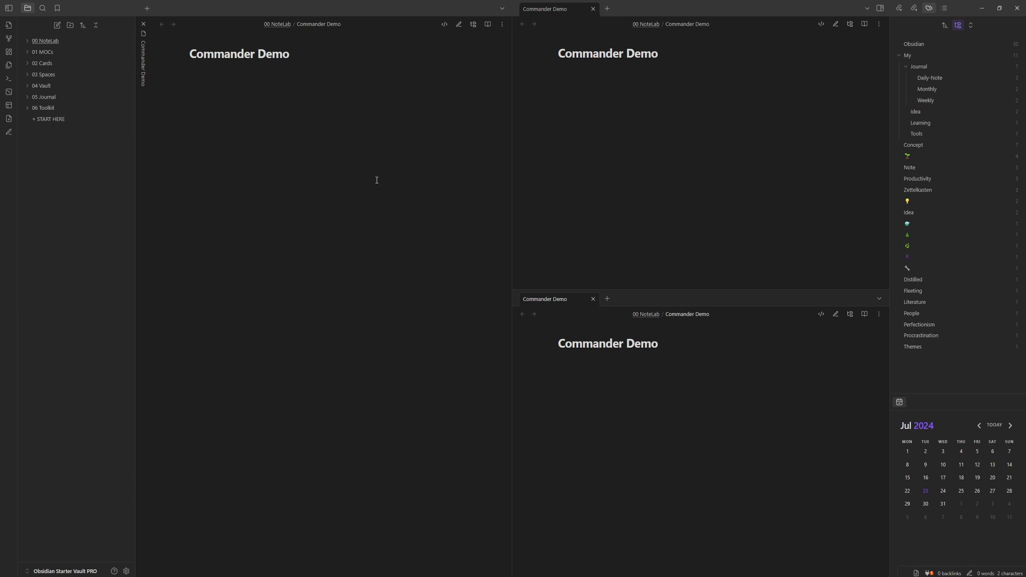
- Look at Commander's file menu settings and add the "Split right" command to the note's file menu
left_click(126, 571)
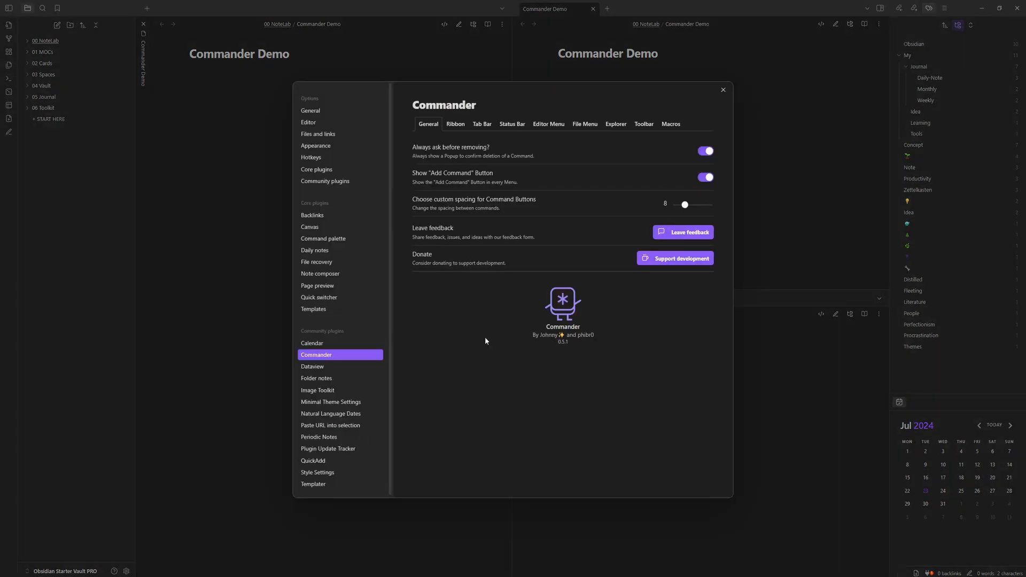
left_click(585, 130)
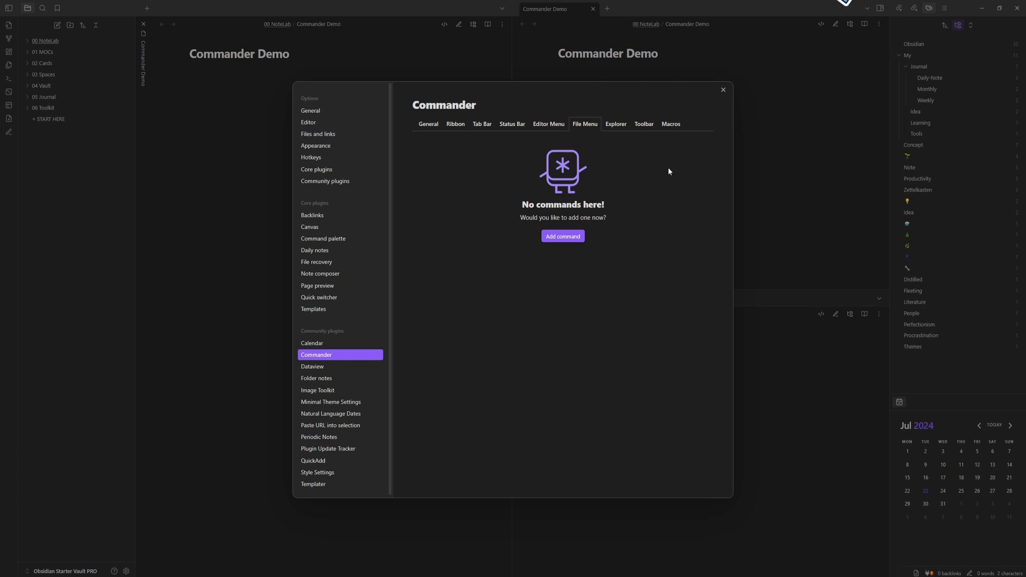
left_click(723, 90)
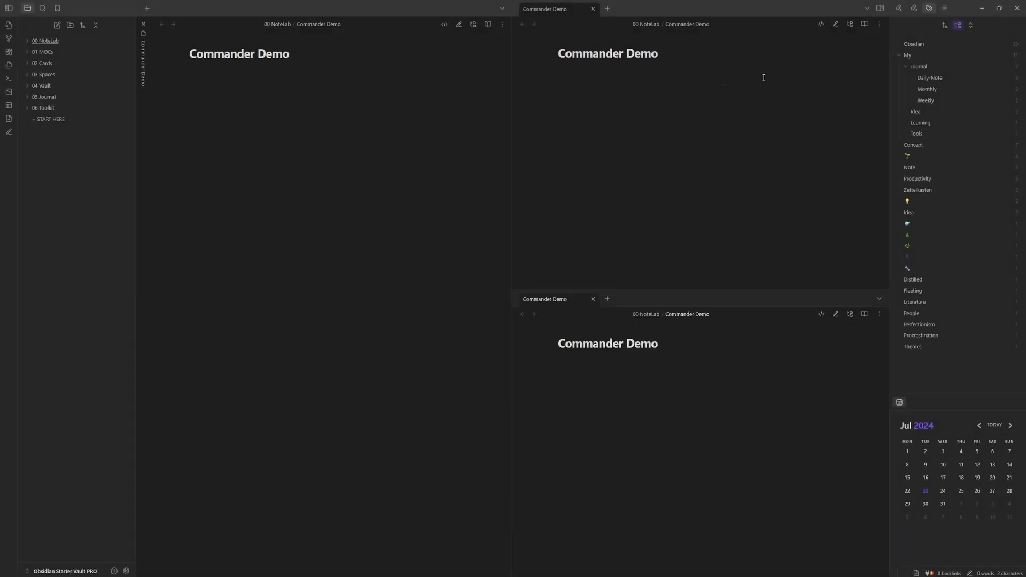
left_click(879, 24)
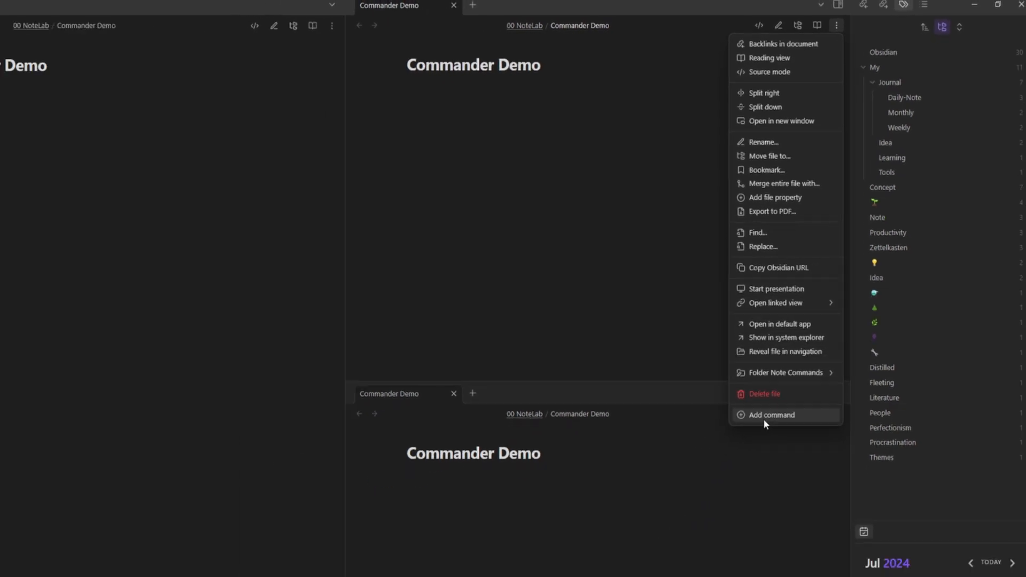
left_click(825, 317)
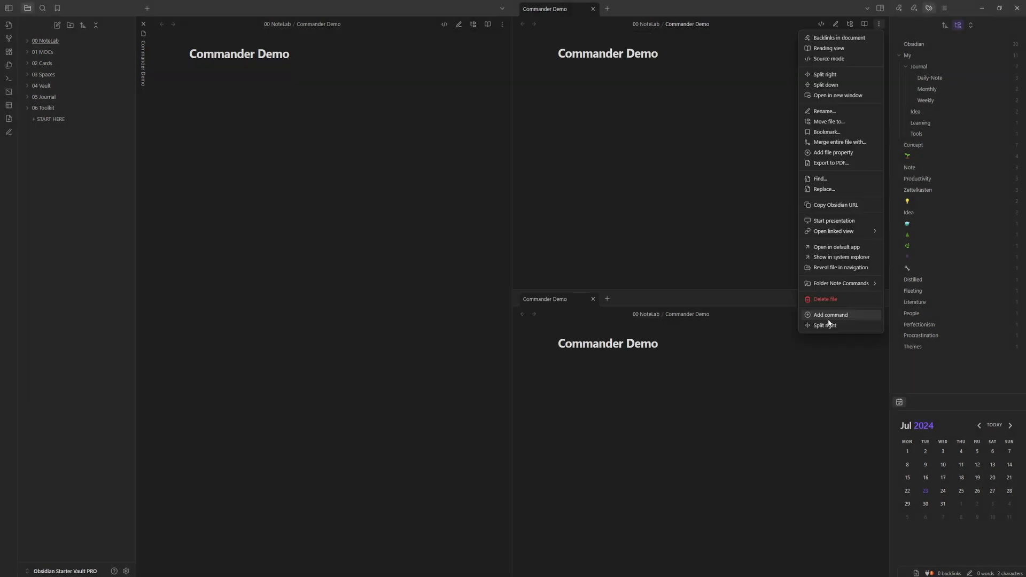
- Delete the added "Split right" command from the note's file menu and confirm its removal
left_click(878, 326)
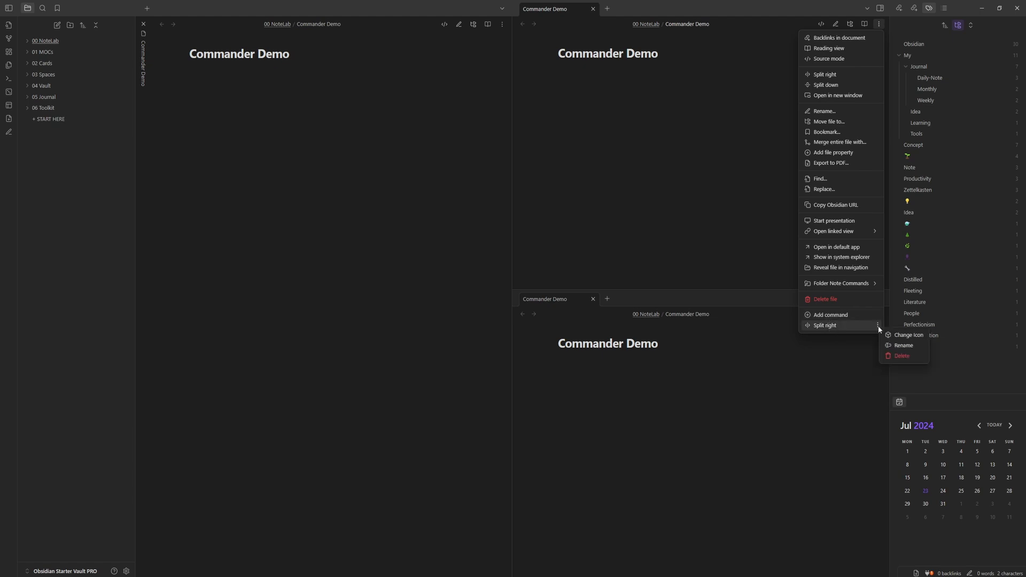
left_click(897, 357)
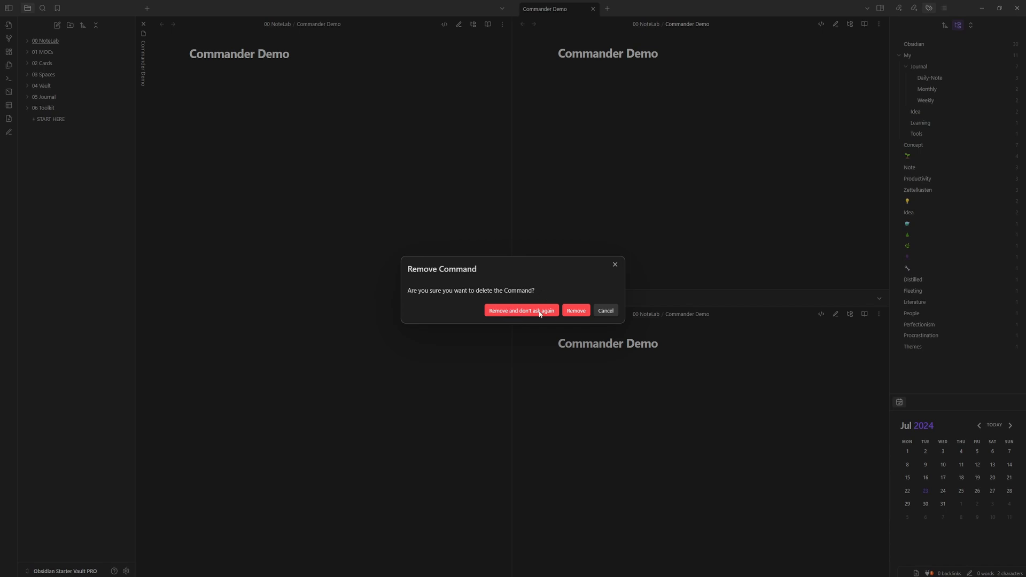
left_click(572, 315)
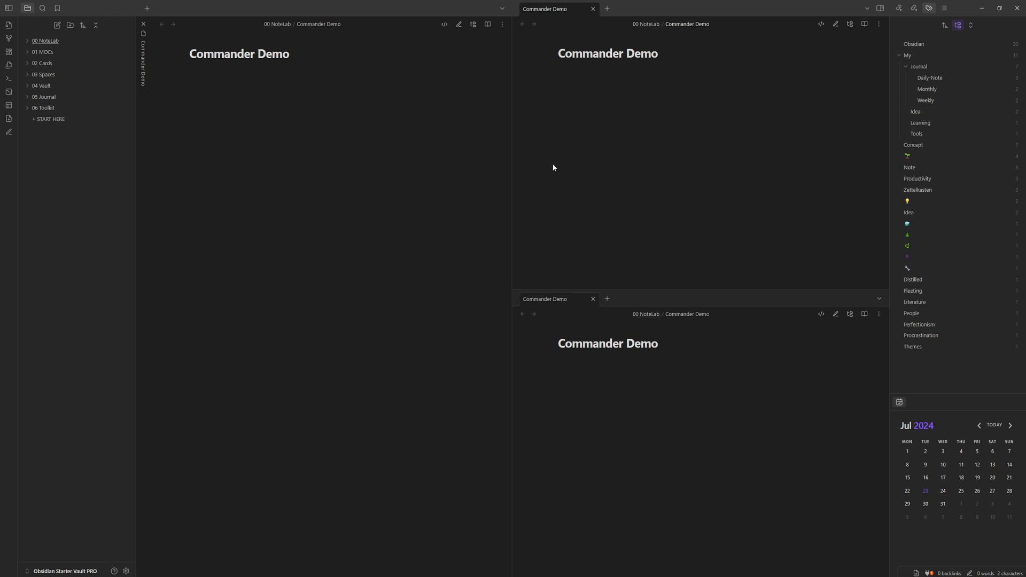
- Add the "Commander: Open Commander Settings" command to the editor's context menu with a settings icon and its default name
right_click(625, 196)
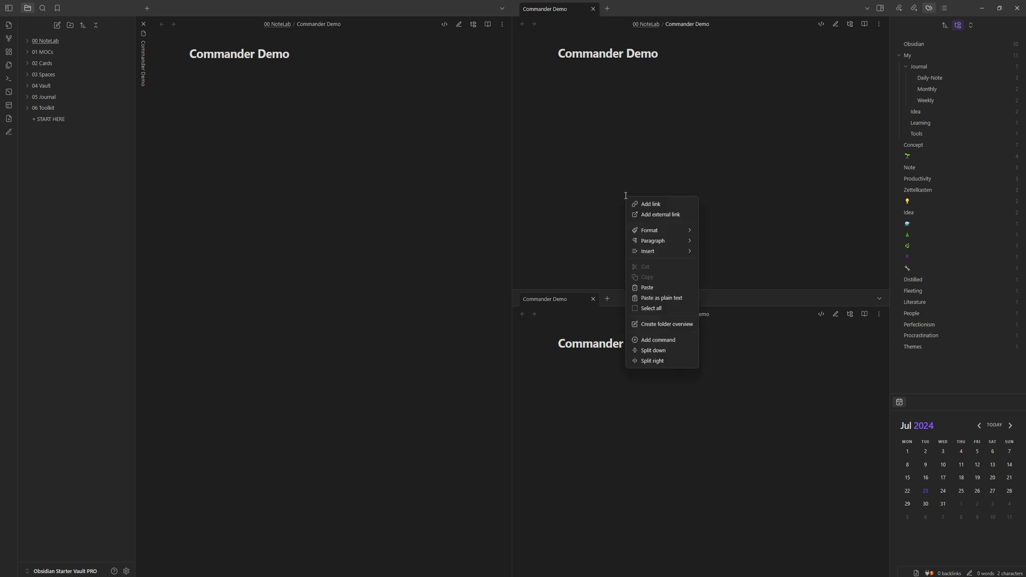
left_click(647, 343)
type("command")
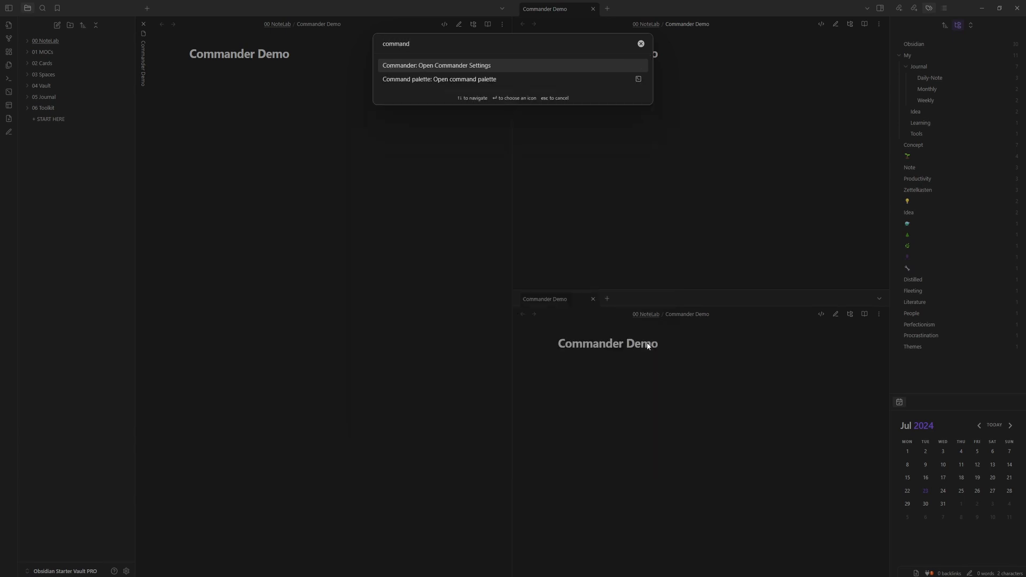
left_click(455, 65)
type("se")
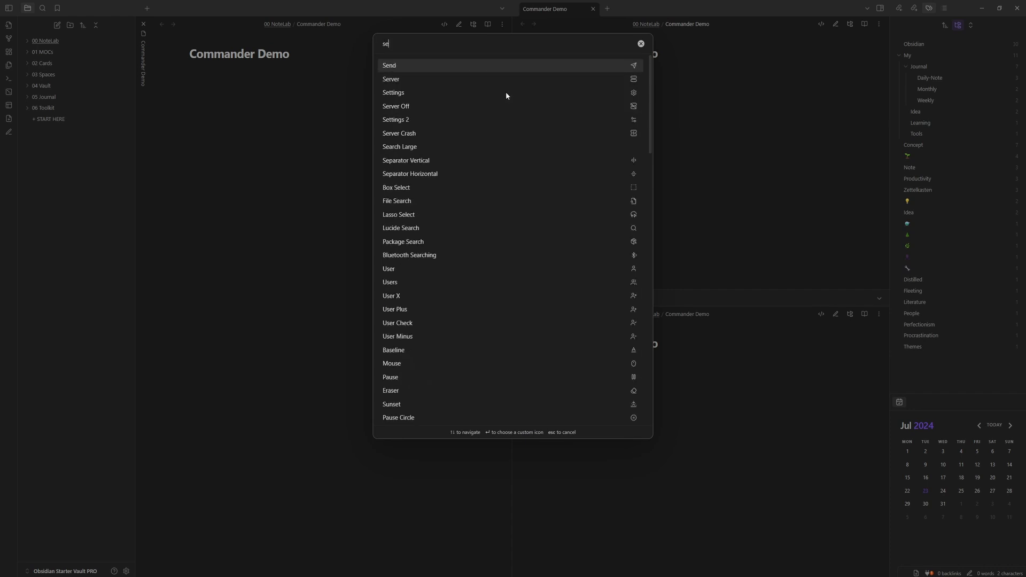
type("tting")
key("Return")
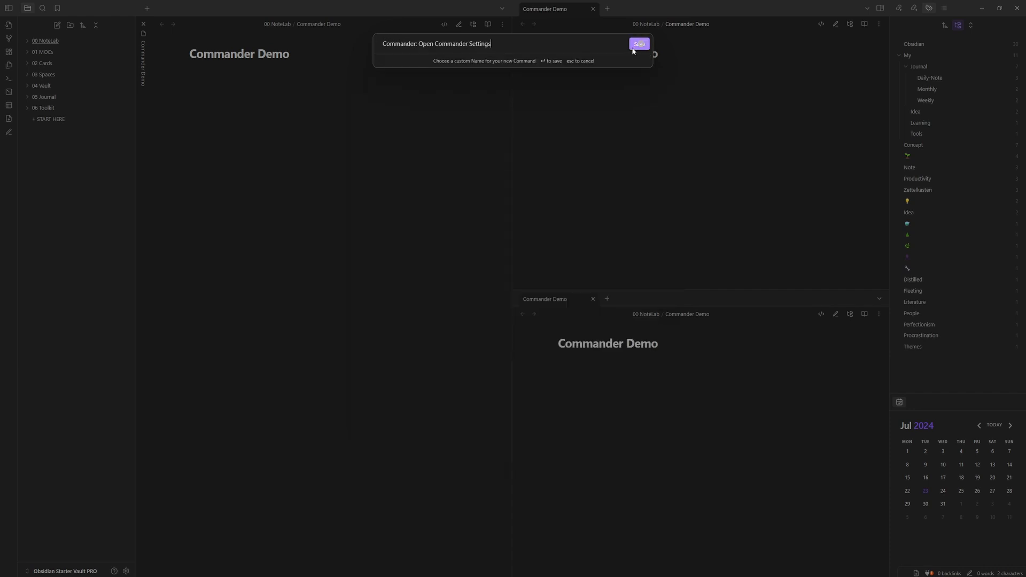
left_click(635, 45)
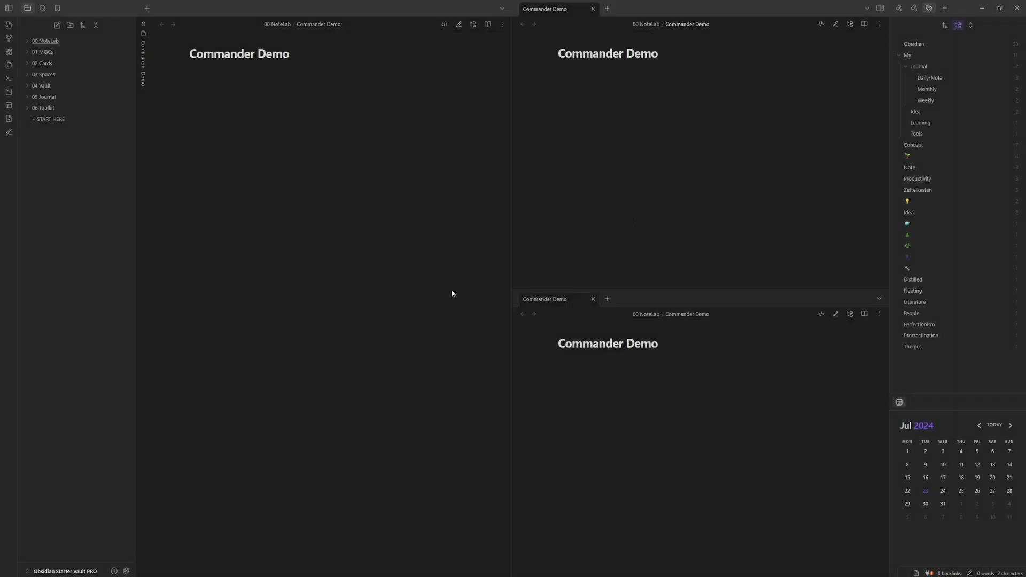
- Open the Commander settings through the new editor menu command and show the Explorer commands
left_click(126, 571)
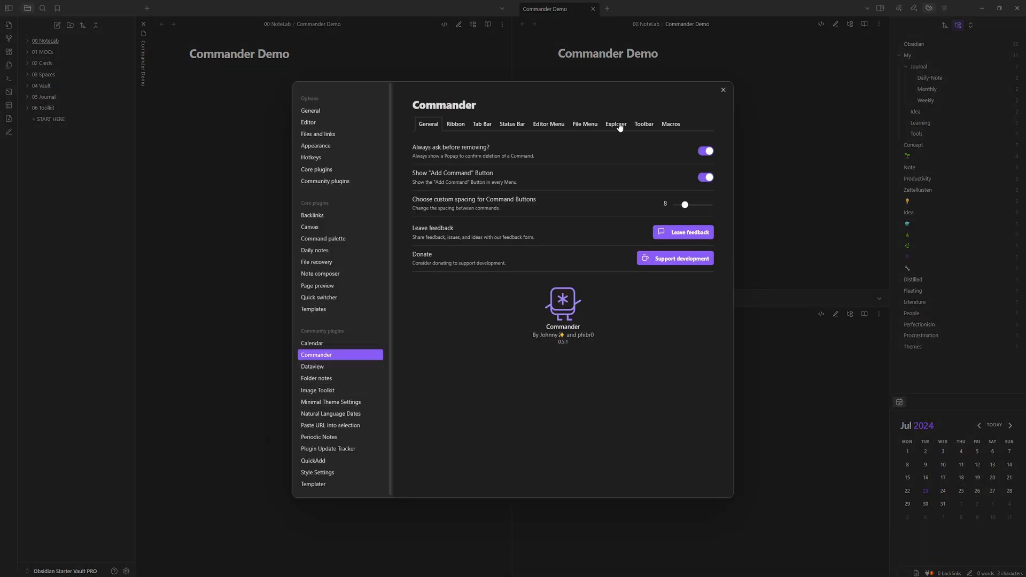
left_click(723, 89)
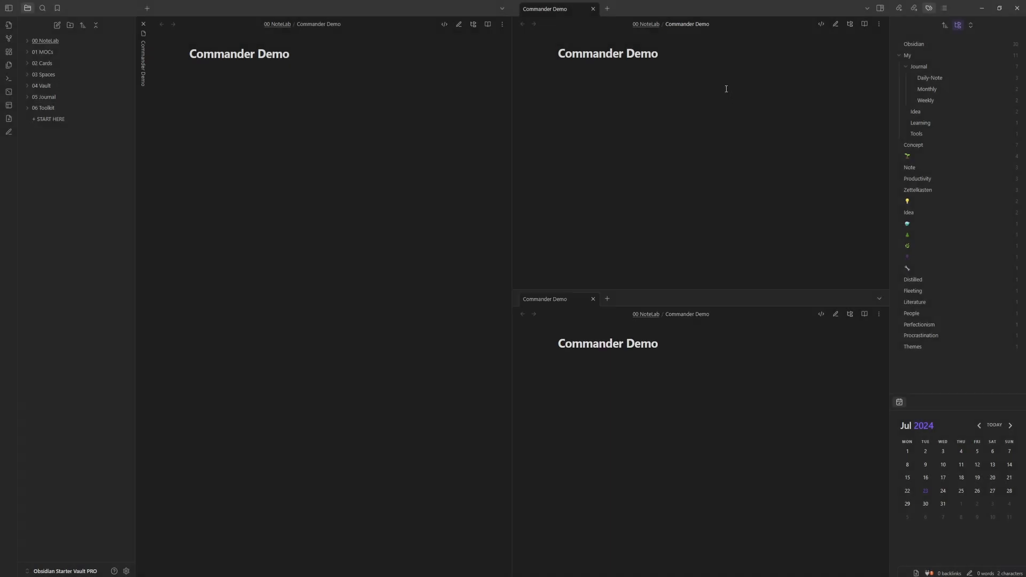
right_click(631, 210)
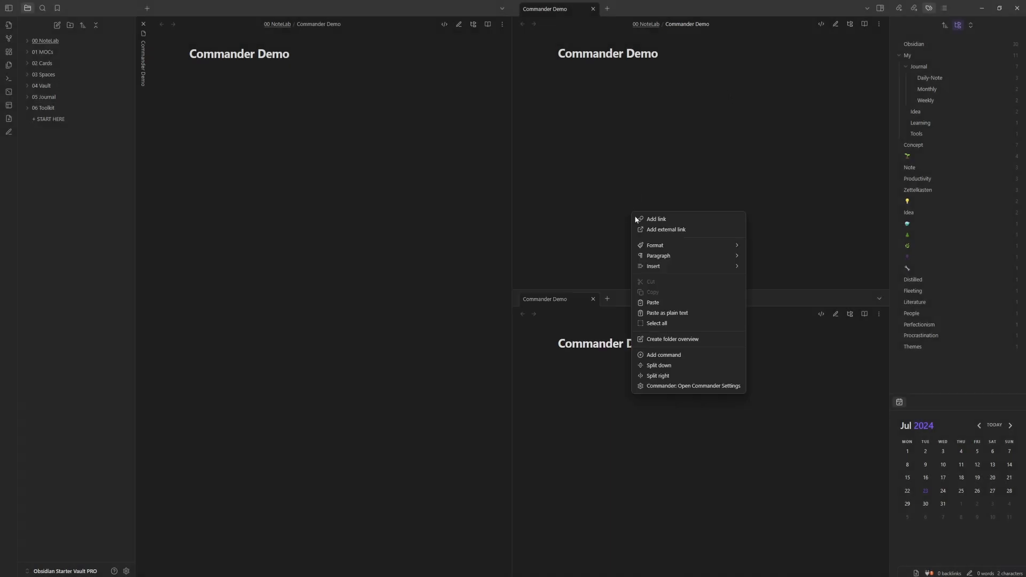
left_click(675, 386)
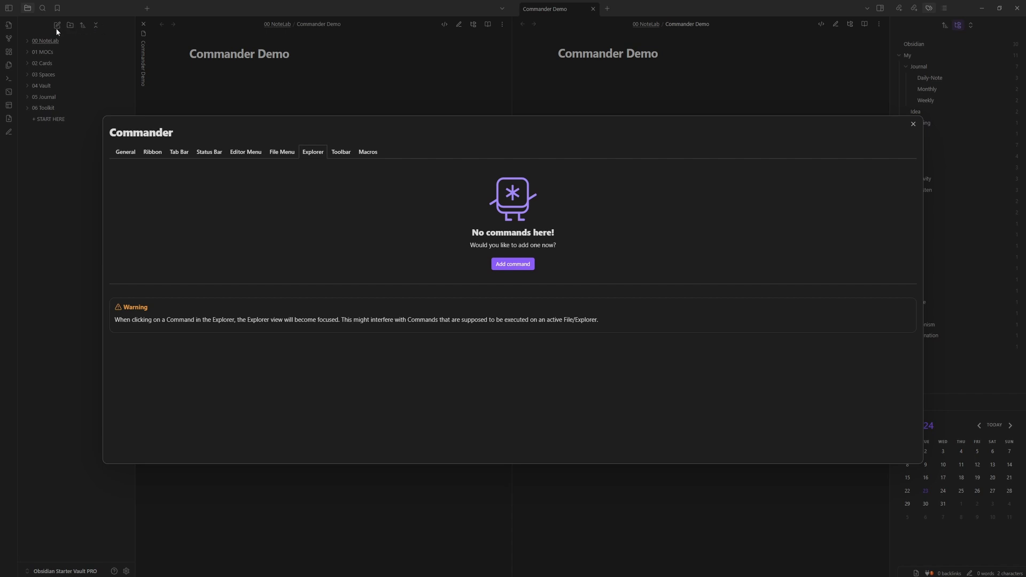
- Add the "Export to PDF..." command to the file explorer with a file icon, keeping its default name
left_click(513, 264)
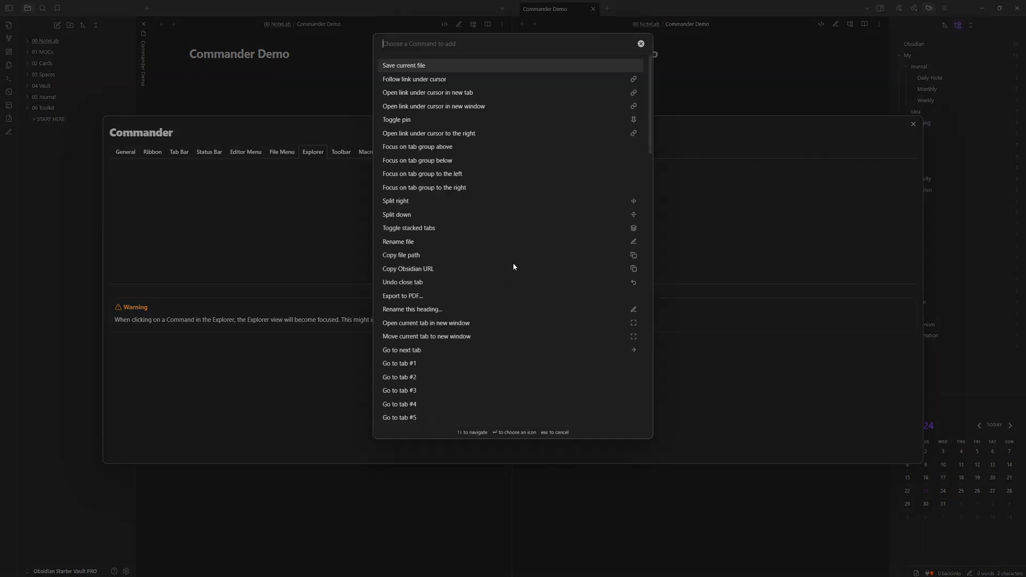
left_click(423, 295)
type("file")
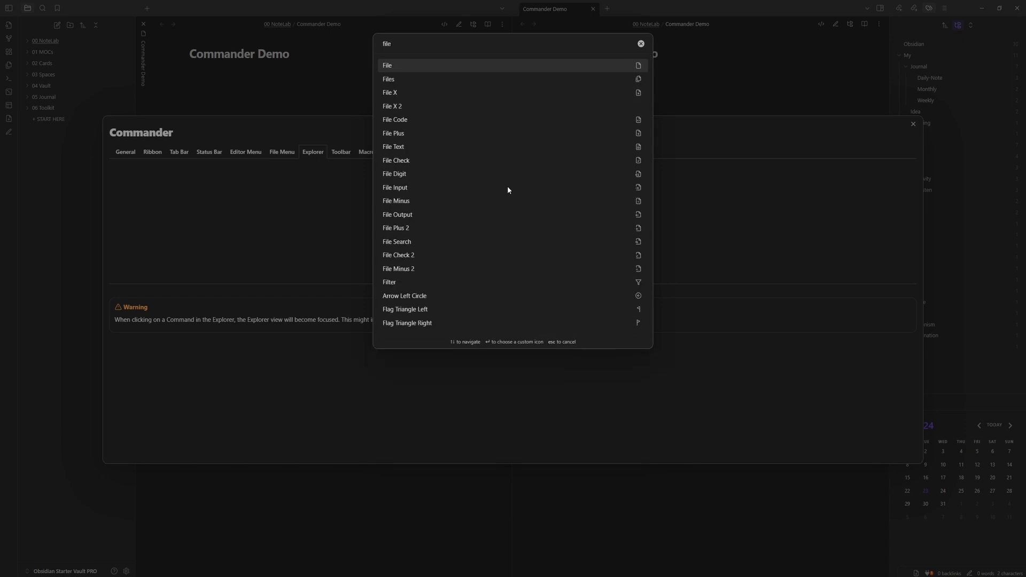
key("Return")
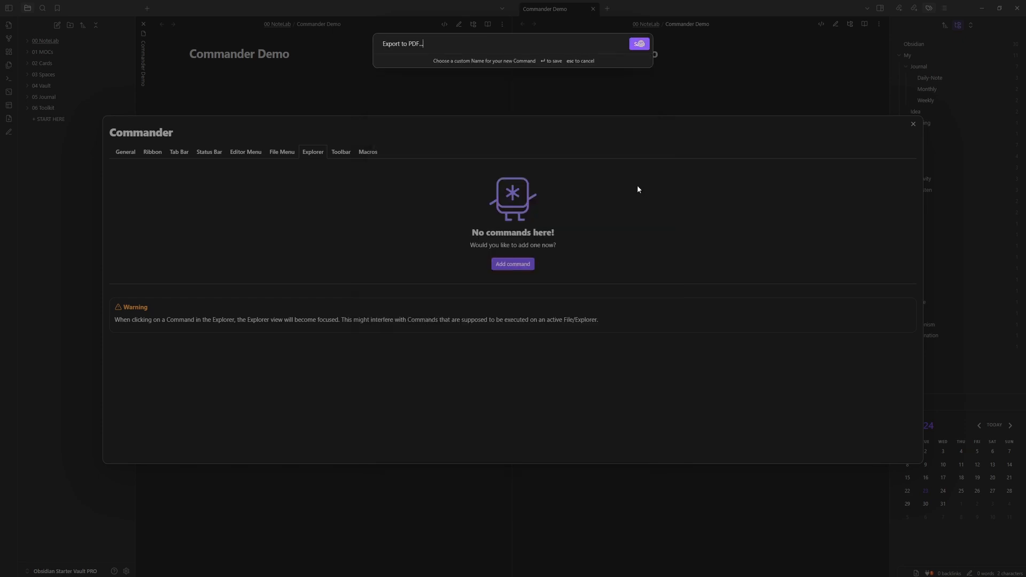
left_click(639, 44)
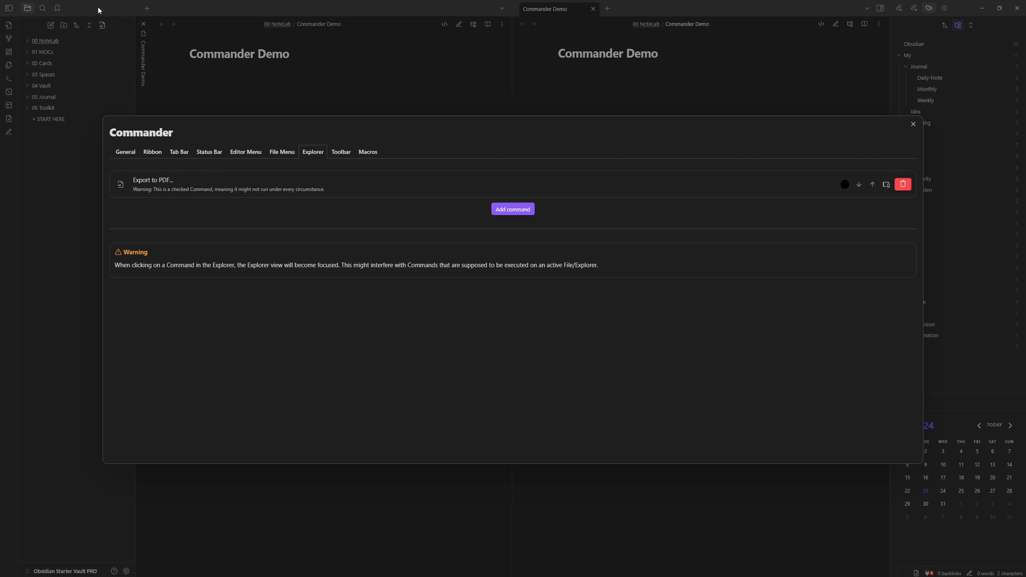
- View Commander's mobile toolbar settings and its macros section
left_click(341, 152)
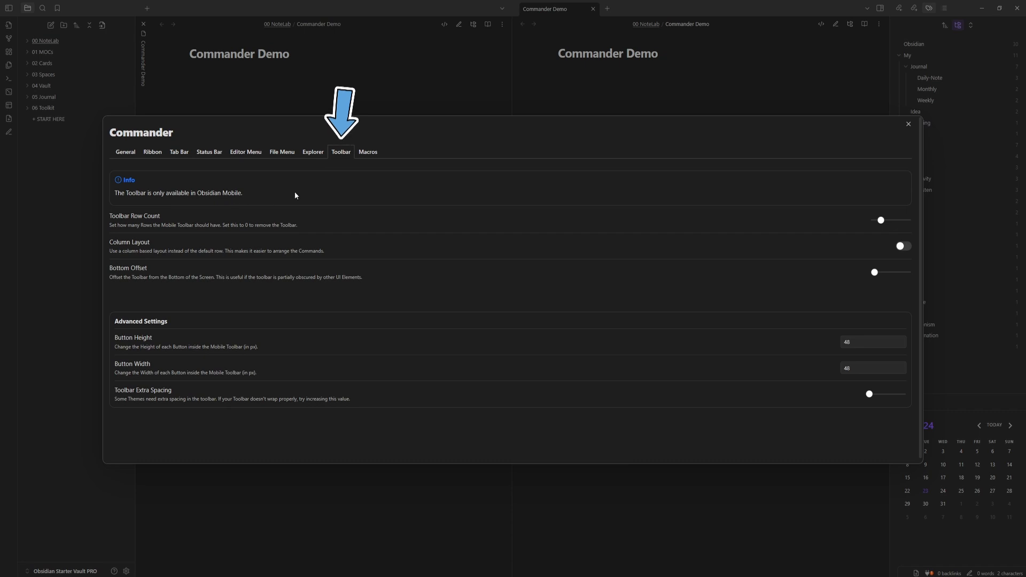
left_click(367, 152)
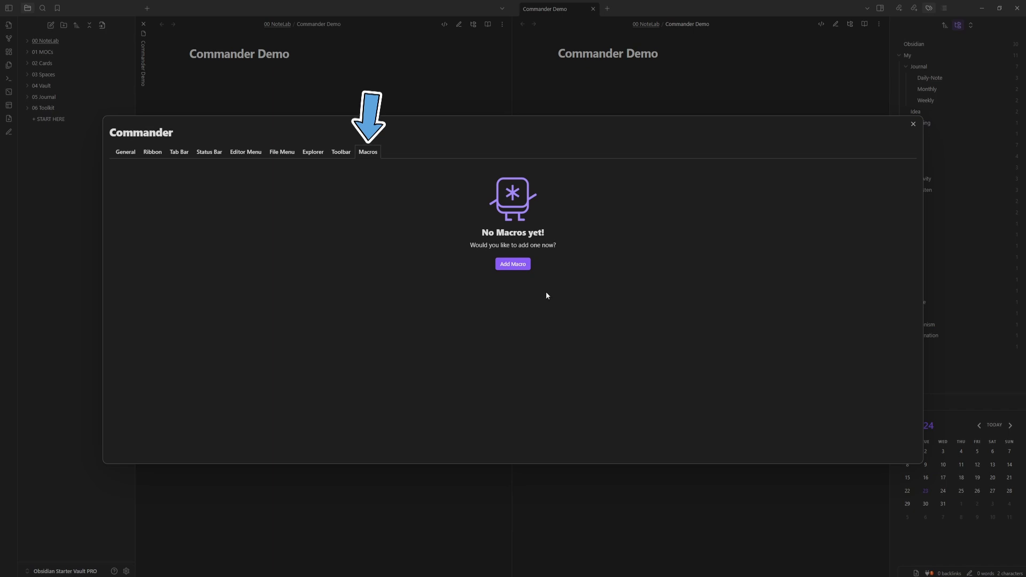
- Start a macro named "New Note Split Right" and add the "Create new note" command as its first action
left_click(516, 265)
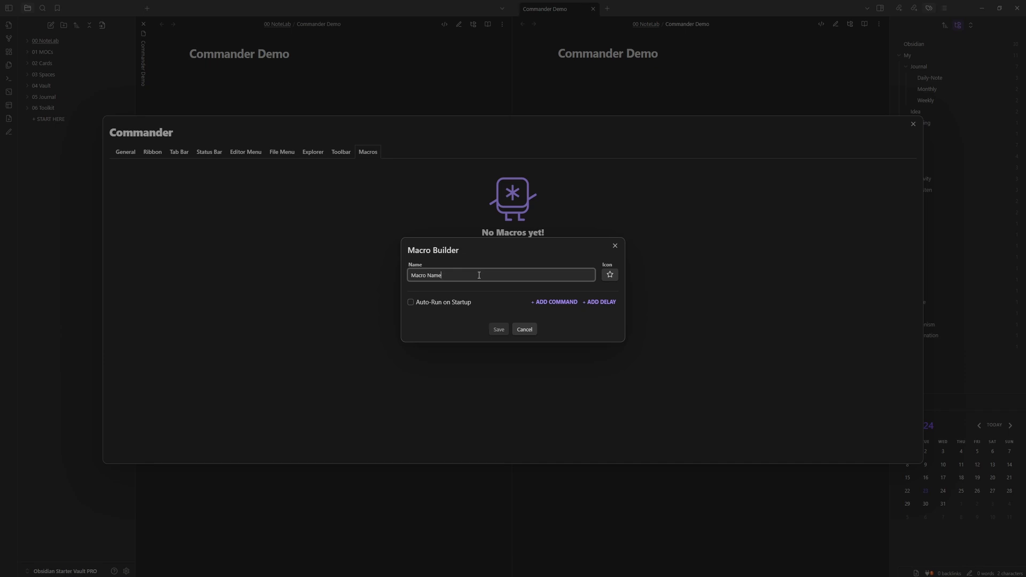
key("ctrl+a")
type("New Note Split Right")
left_click(555, 302)
type("new note")
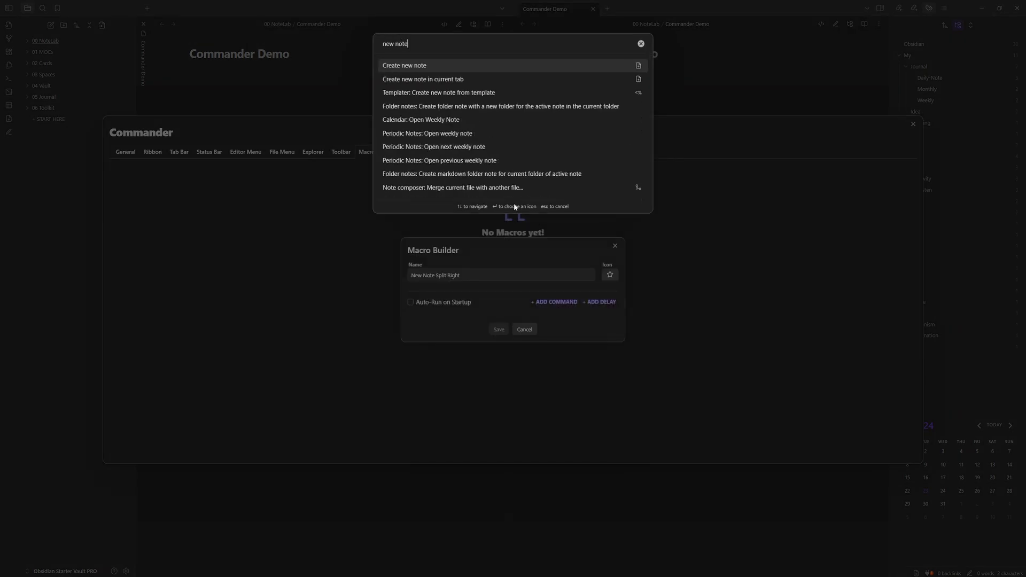
left_click(422, 65)
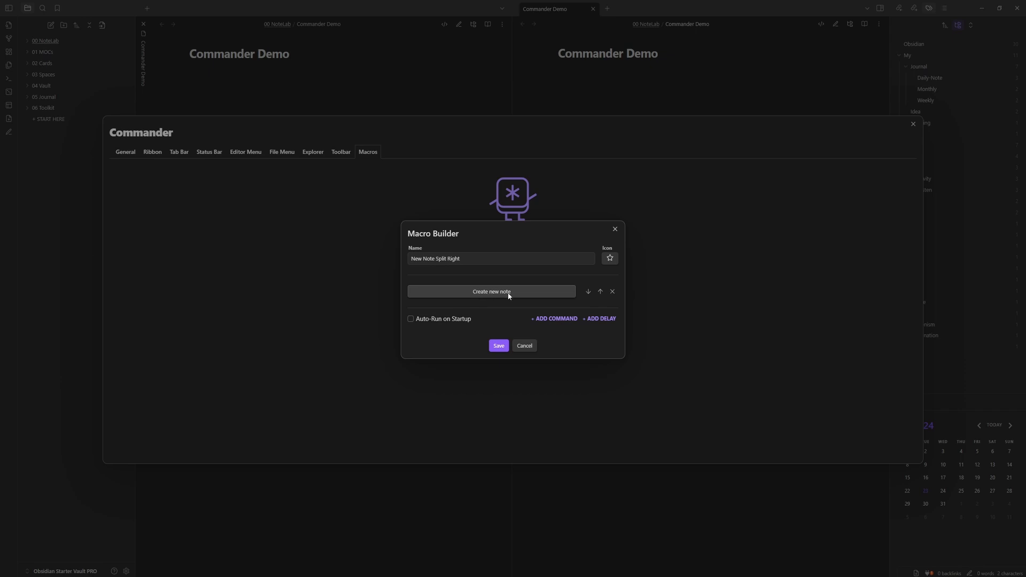
- Add a 250-millisecond delay and the "Split right" command to the macro, and save it
left_click(601, 319)
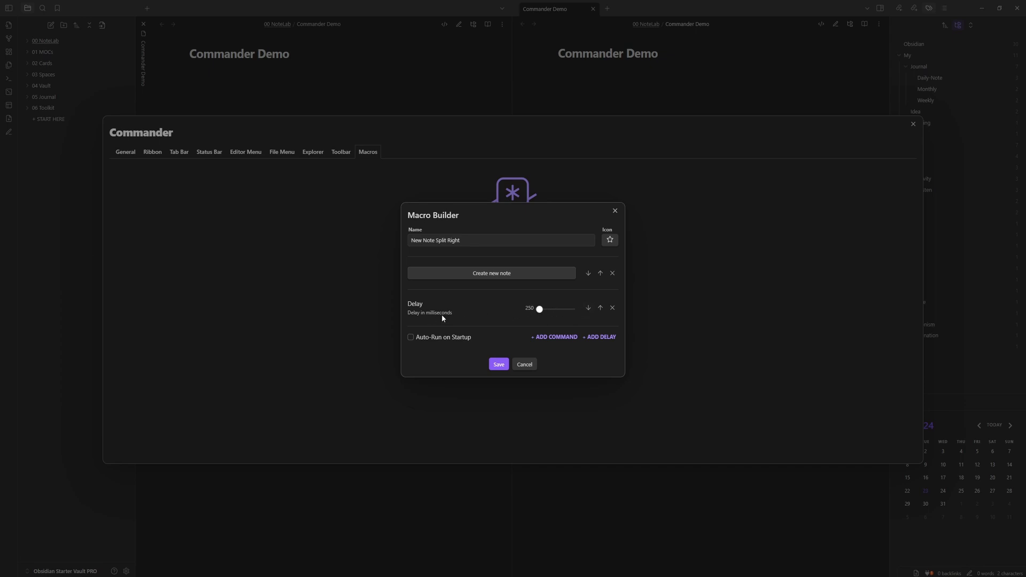
left_click(555, 338)
type("spl")
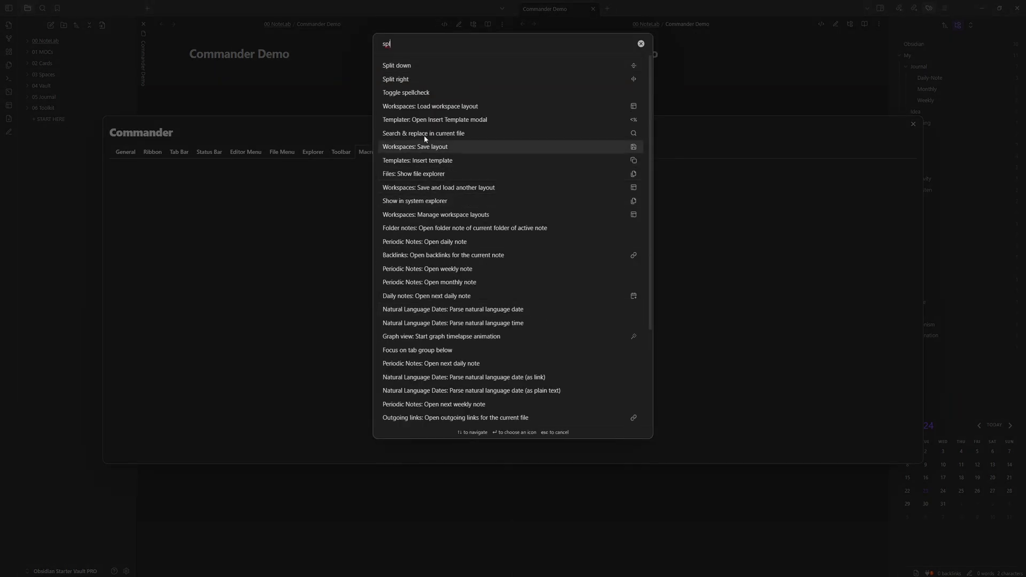
left_click(409, 80)
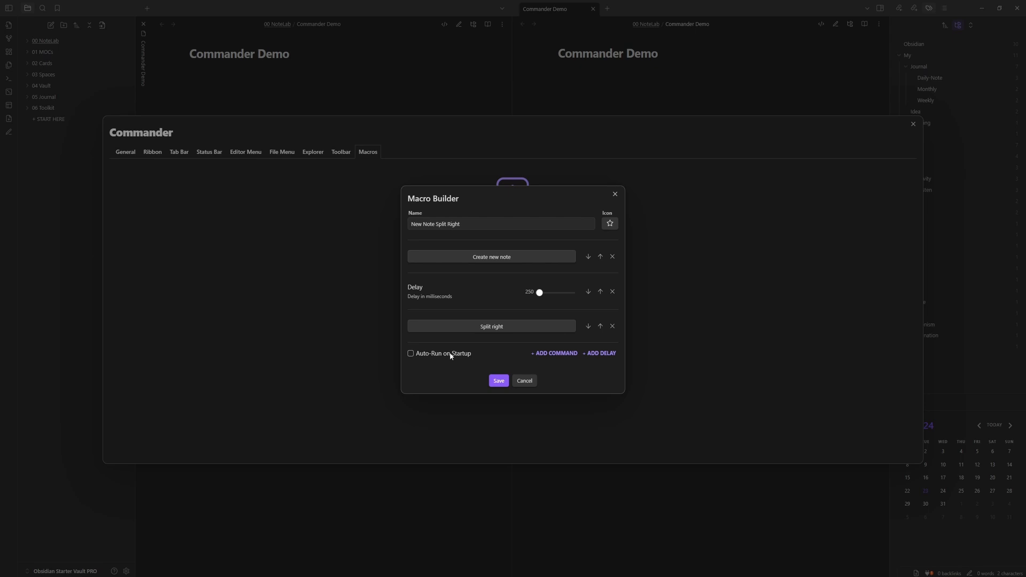
left_click(500, 382)
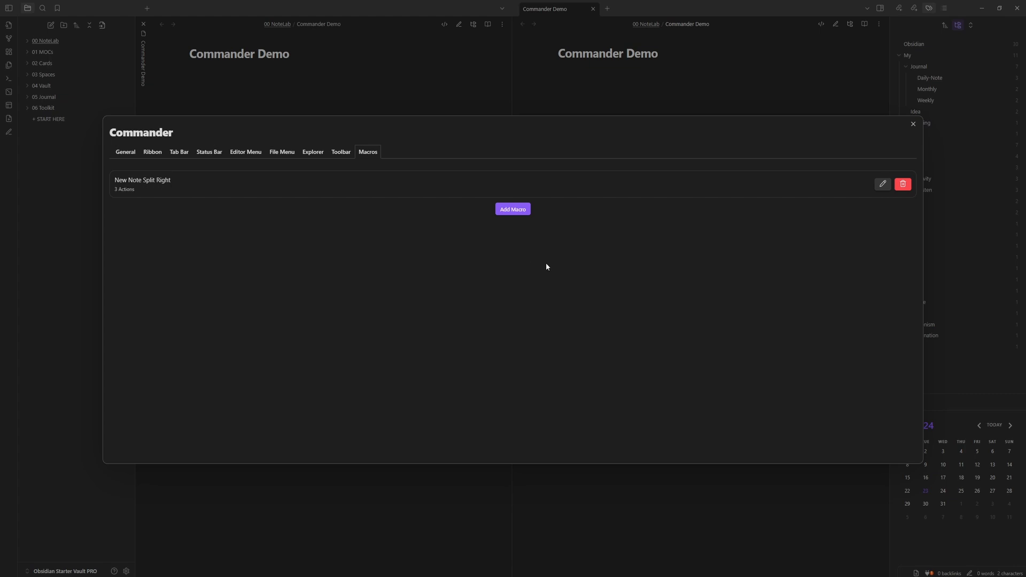
- Leave the Commander settings and run the "Commander: New Note Split Right" macro from the command palette
left_click(914, 124)
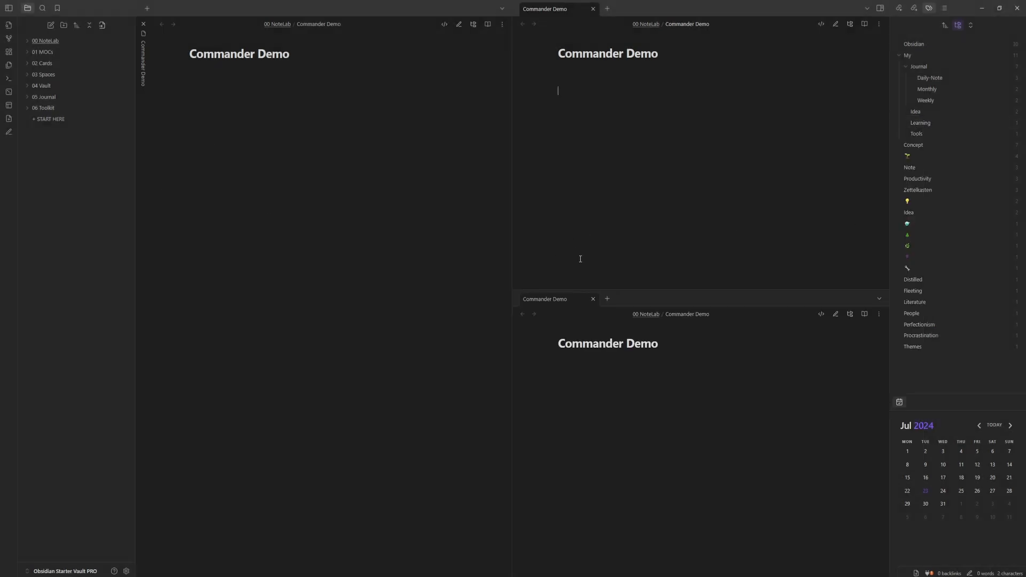
key("ctrl+p")
type("command")
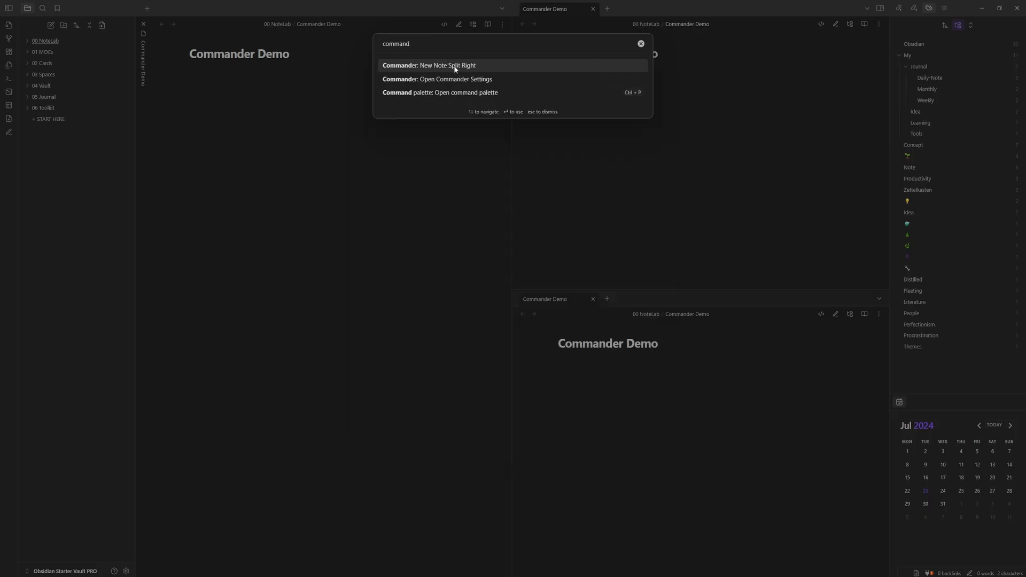
left_click(458, 67)
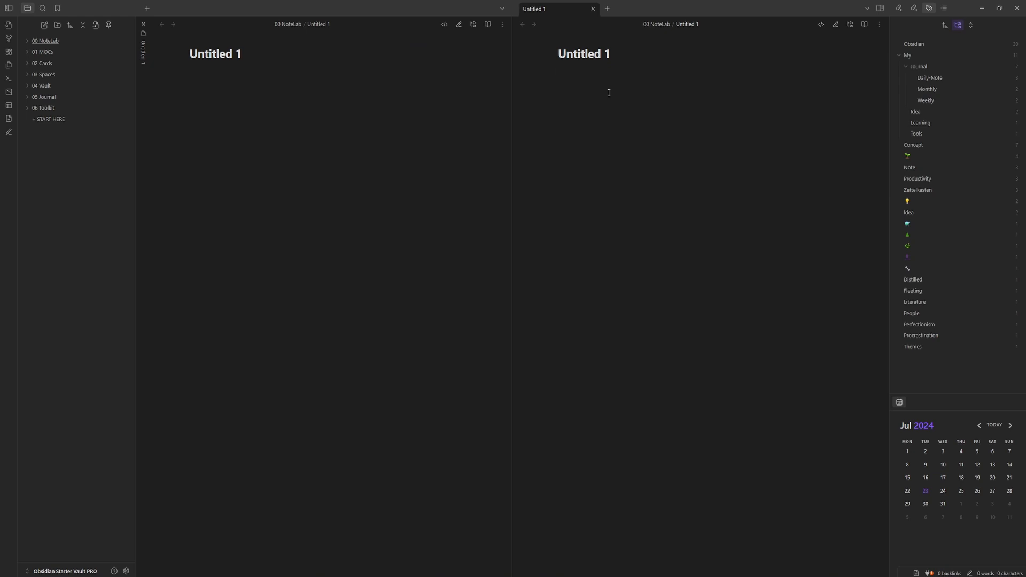
left_click(605, 99)
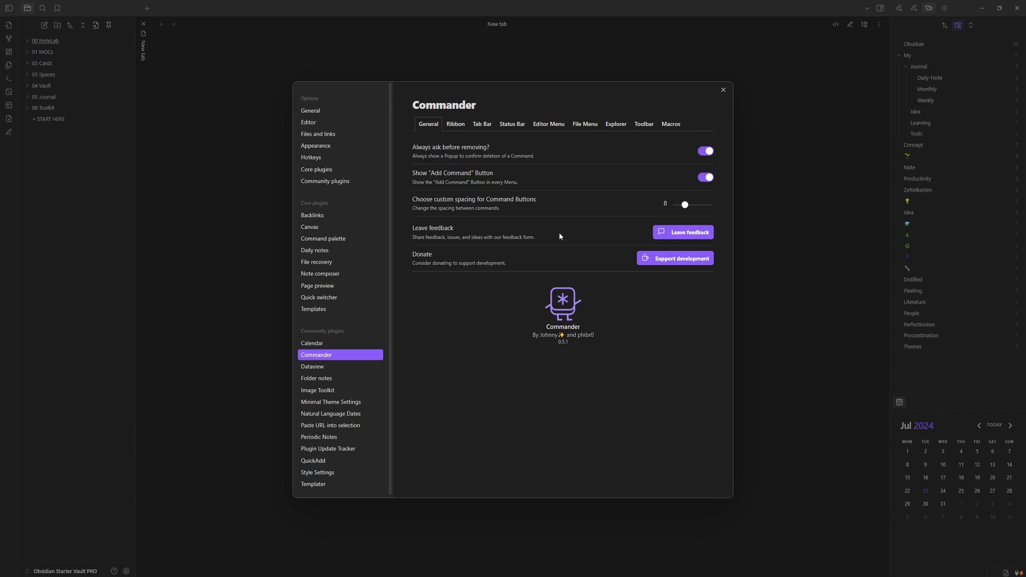
- Add the "Commander: New Note Split Right" command to the status bar with a file icon and its default name, and run it from there
left_click(509, 124)
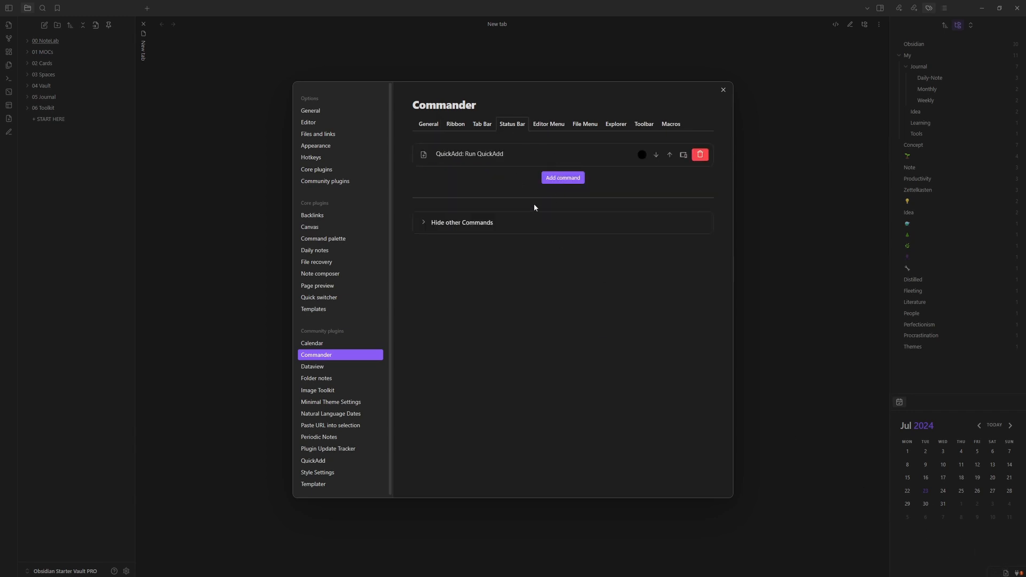
left_click(558, 180)
type("comm")
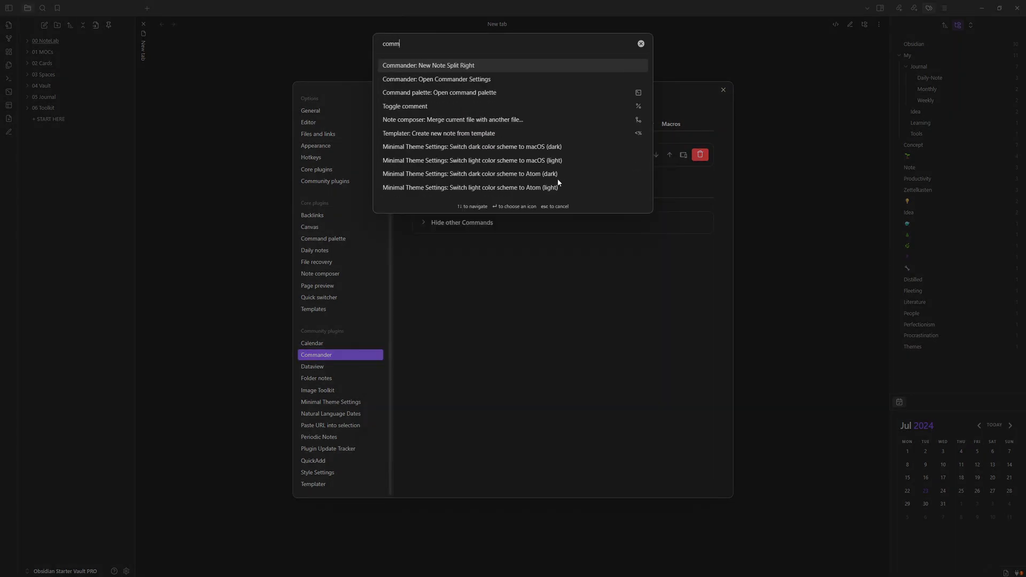
left_click(447, 66)
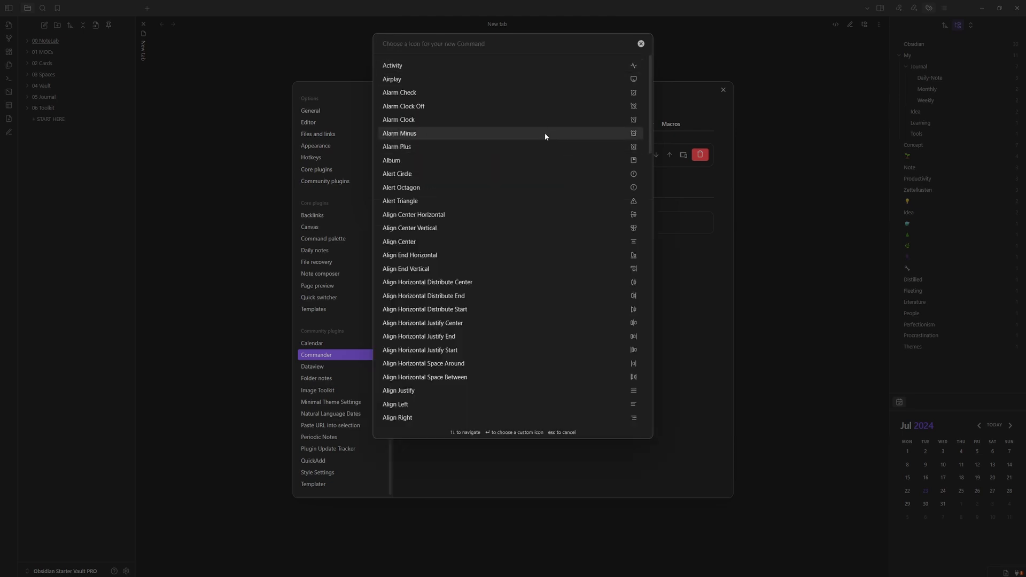
type("file")
left_click(640, 269)
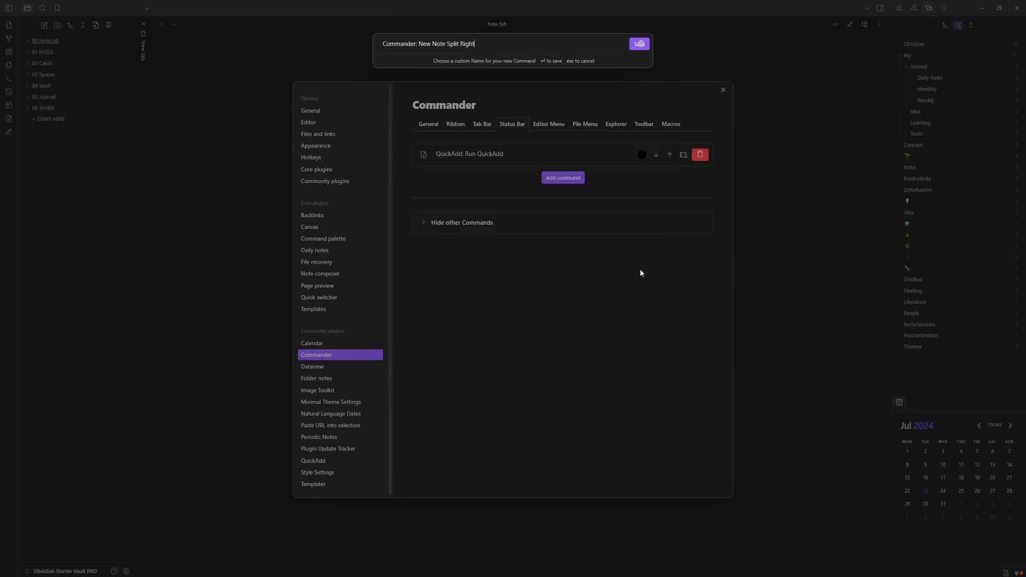
left_click(640, 43)
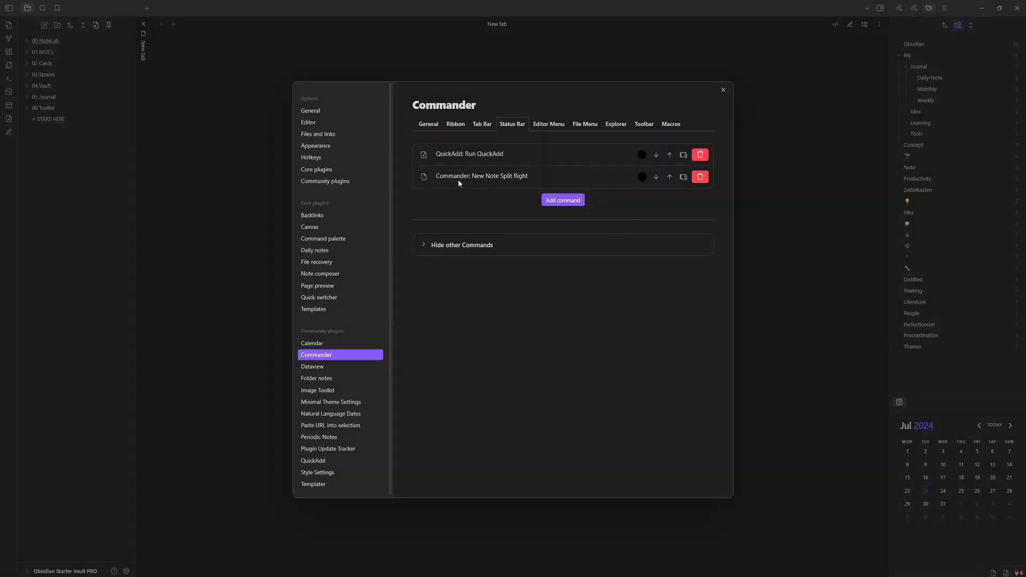
left_click(992, 573)
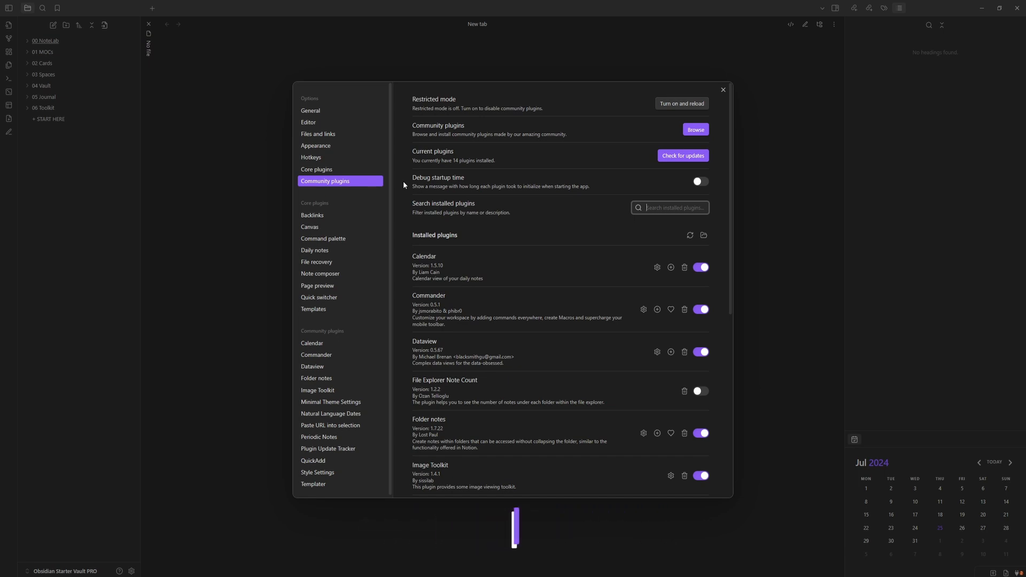
- Look through the Folder notes plugin settings for general, folder overview, file explorer and path options, and close the settings
left_click(336, 380)
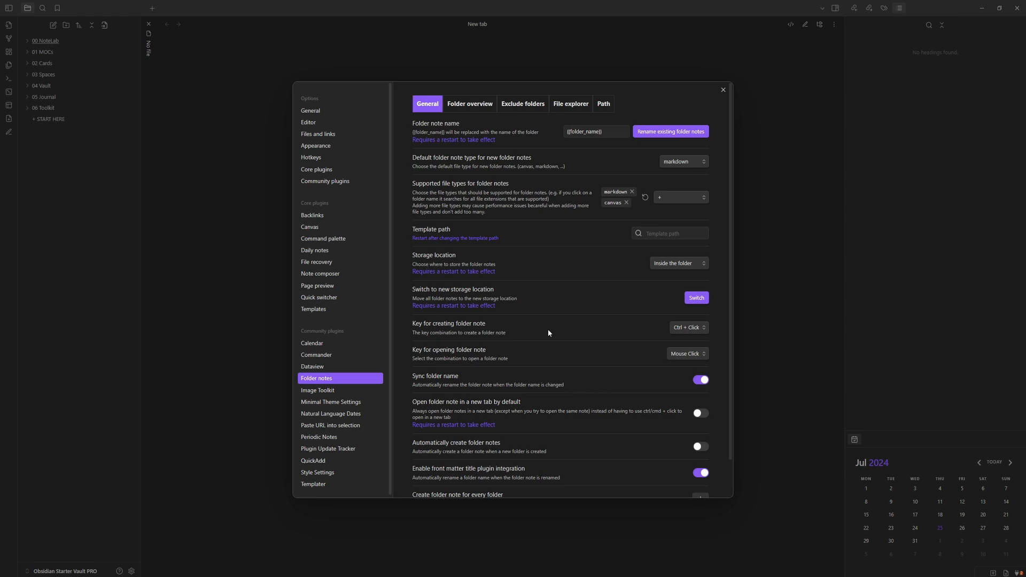
left_click(474, 104)
left_click(571, 104)
left_click(601, 106)
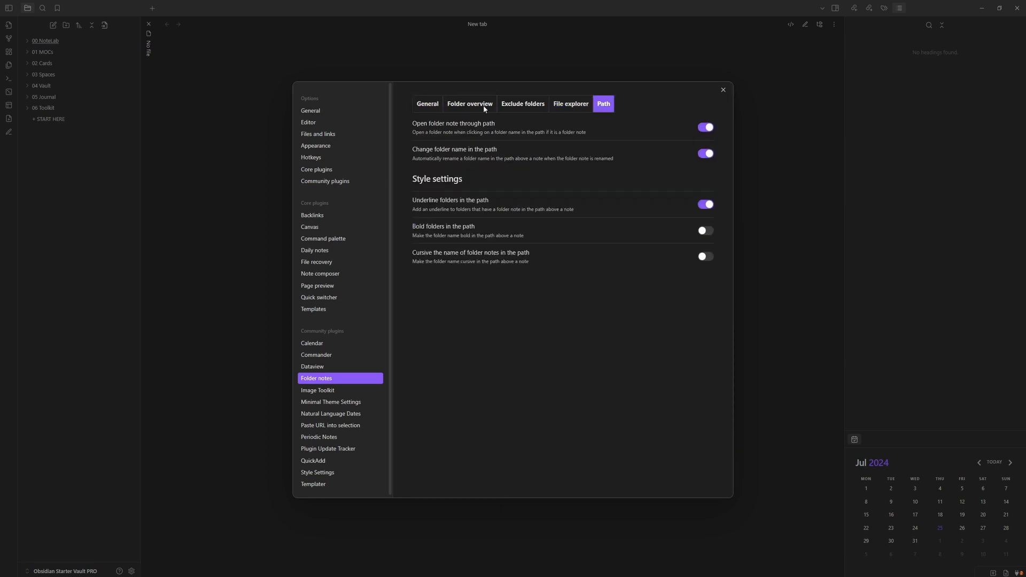
left_click(437, 105)
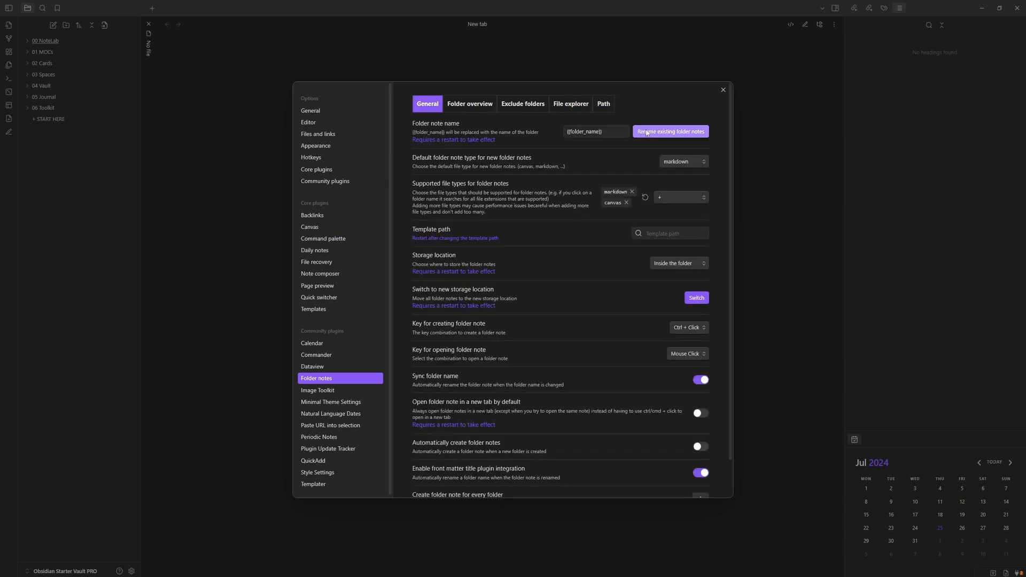
left_click(723, 89)
- Expand the 03 Spaces folder and create a markdown folder note for its Learning folder
left_click(68, 74)
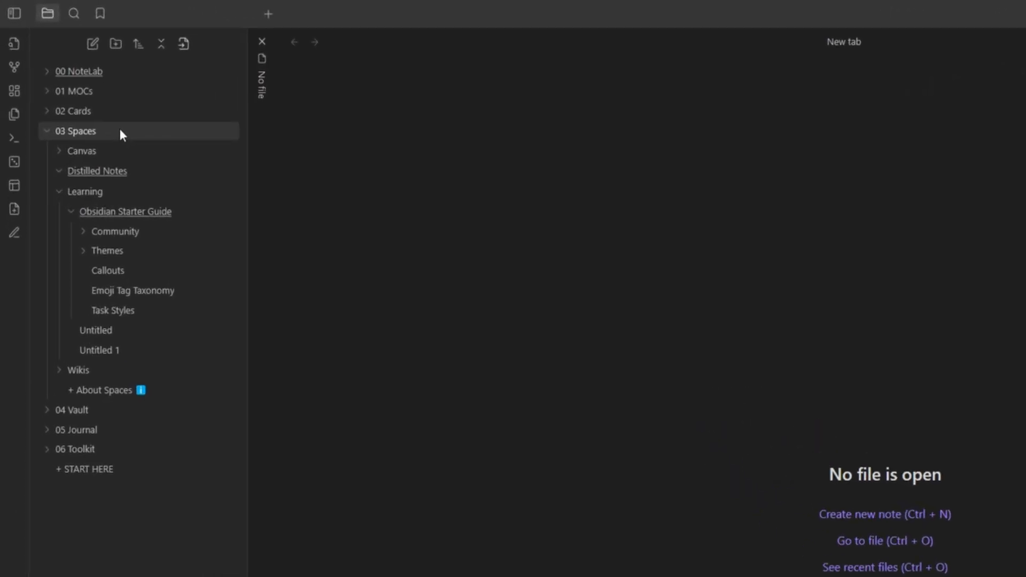
mouse_move(95, 194)
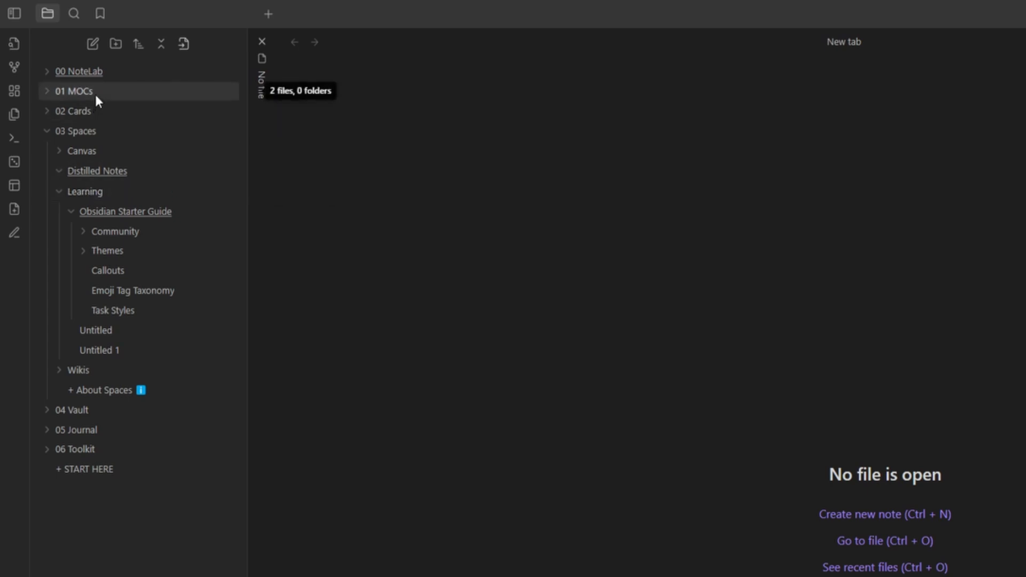
right_click(111, 191)
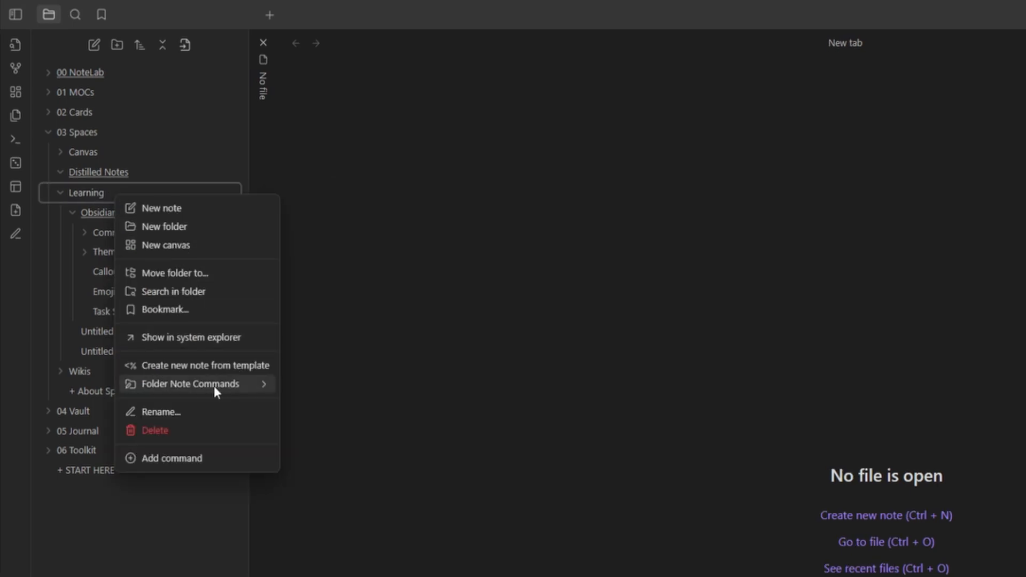
mouse_move(213, 385)
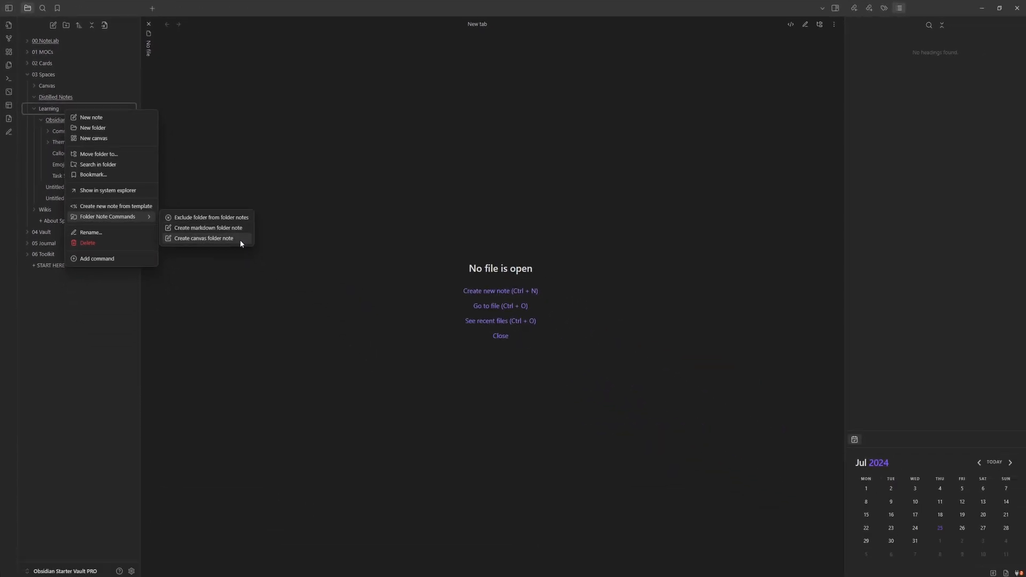
left_click(194, 231)
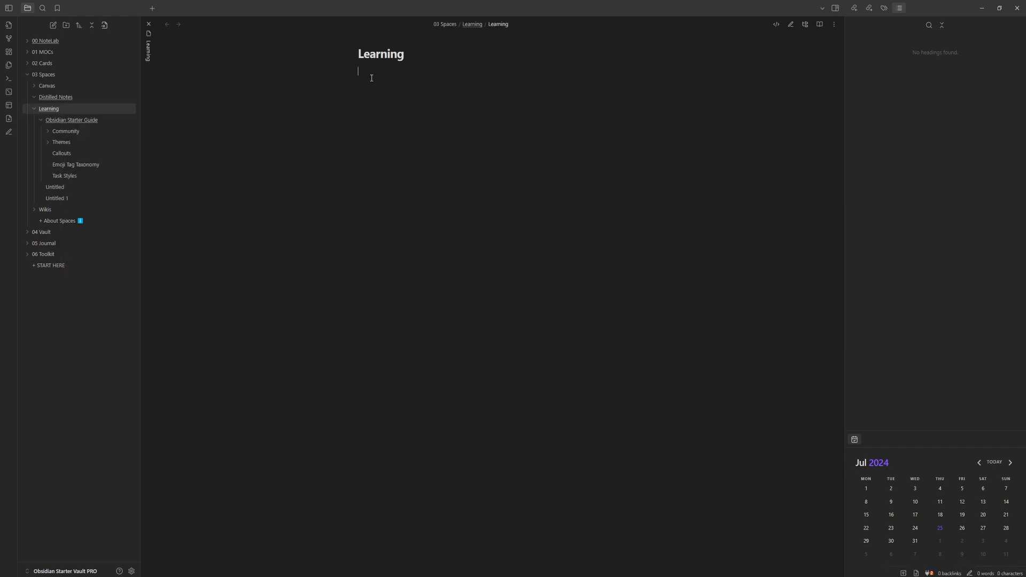
- Add an up-arrow emoji field with a link to the Inbox note, "⬆:: [[Inbox]]", in the Learning note
key("super+period")
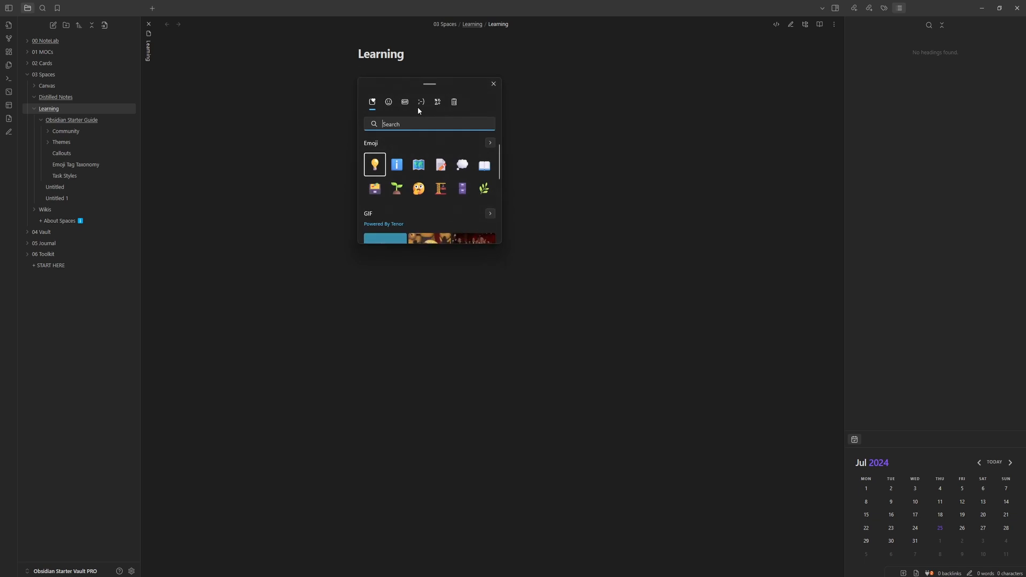
type("up")
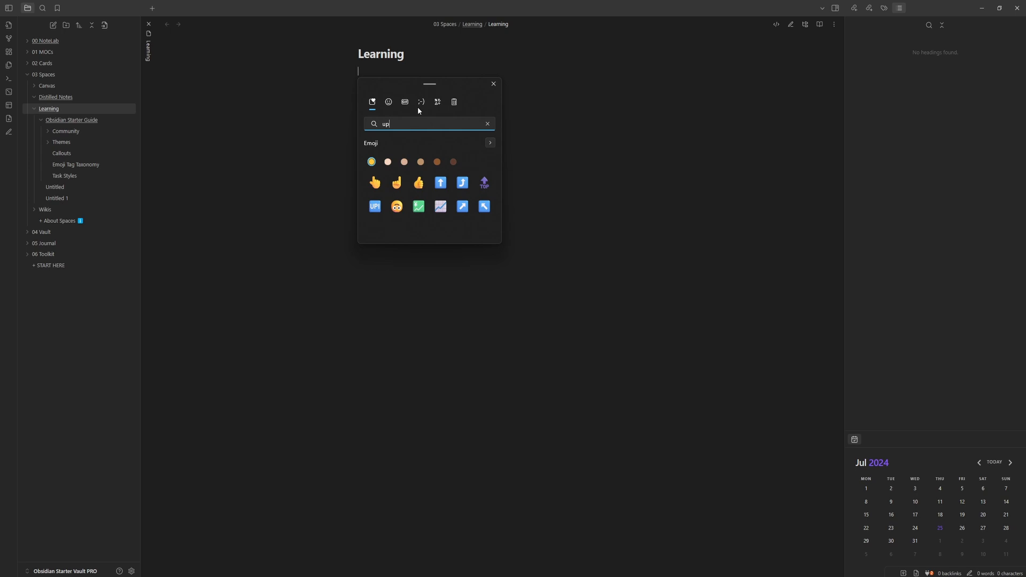
left_click(441, 183)
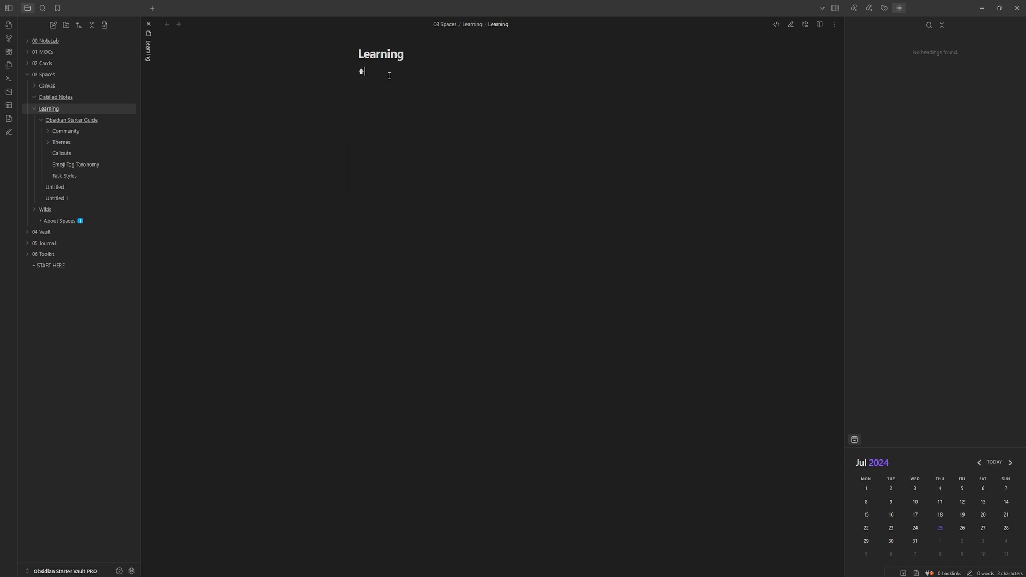
key("Return")
type(":: [[")
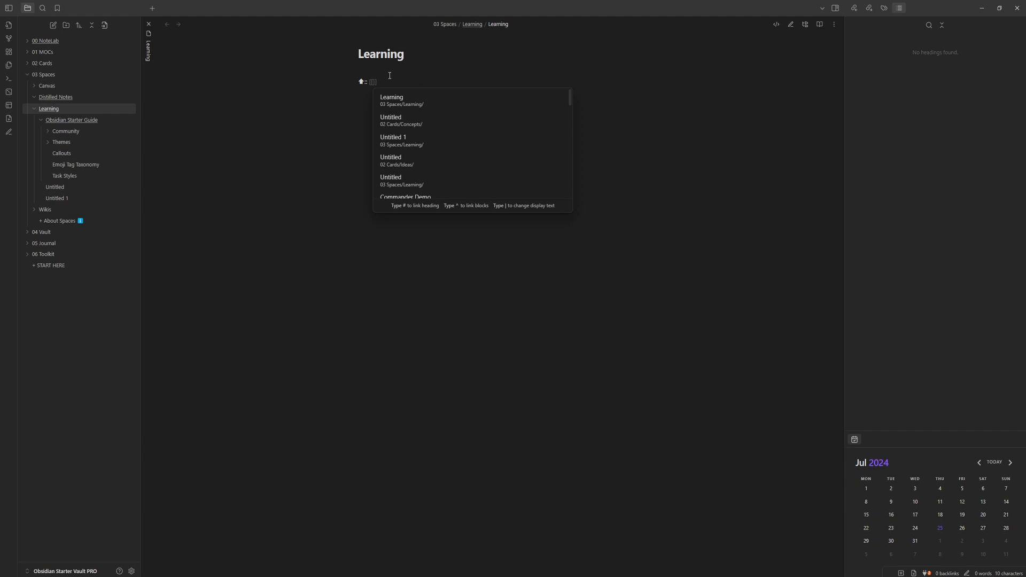
type("Inbo")
key("Return")
key("Return")
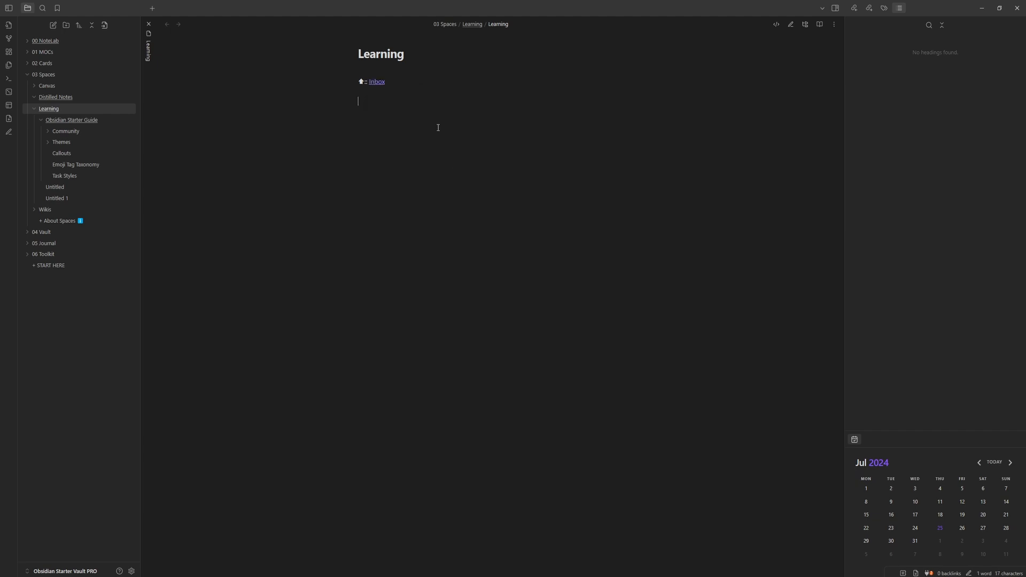
- Add a dataview block below the link with table file.ctime as Date from "03 Spaces/Learning", followed by sort file.name
type("```dataview")
key("Return")
type("table file.ctime as Date from")
type(" \"03 Spaces/Learni")
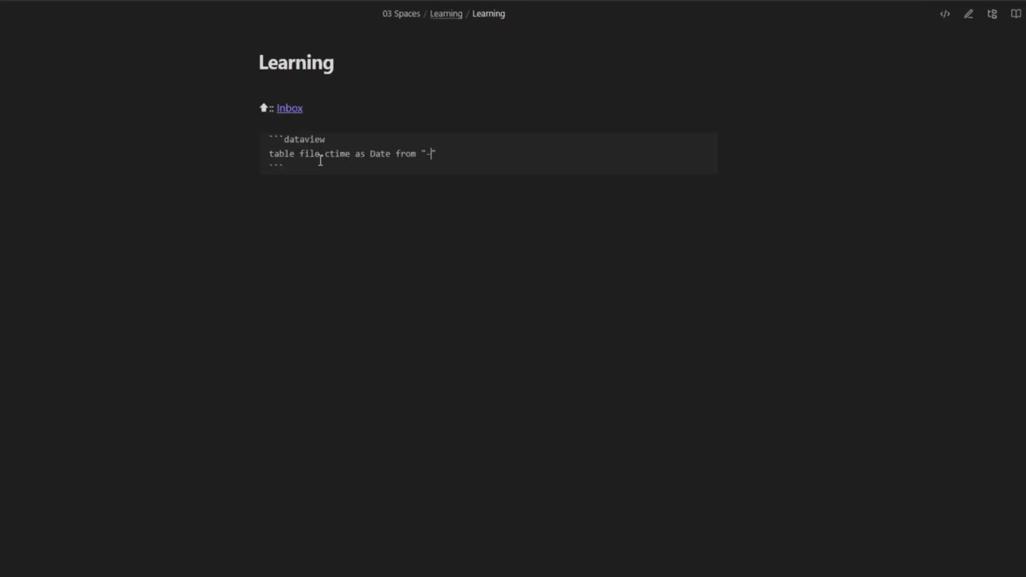
type("ng\"")
key("Return")
type("sort file .name")
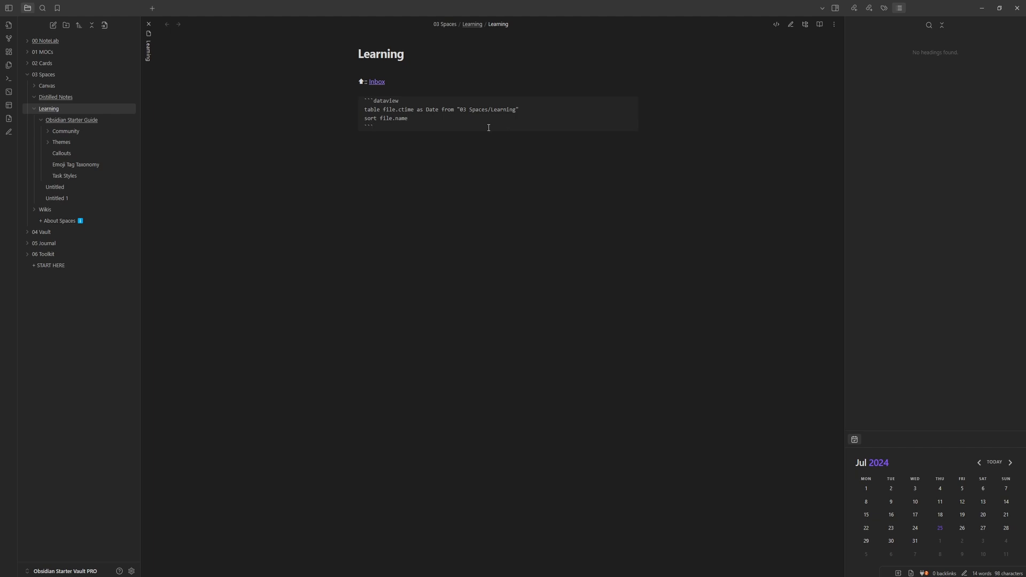
key("Return")
key("Return")
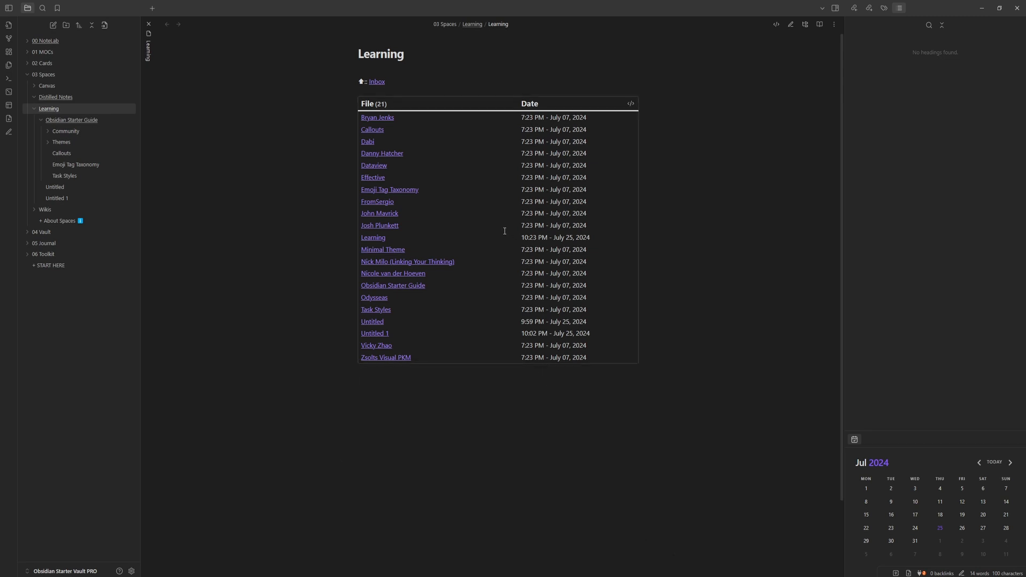
- Expand the 02 Cards folder and open the Concepts folder note in a split beside the Learning note
left_click(42, 63)
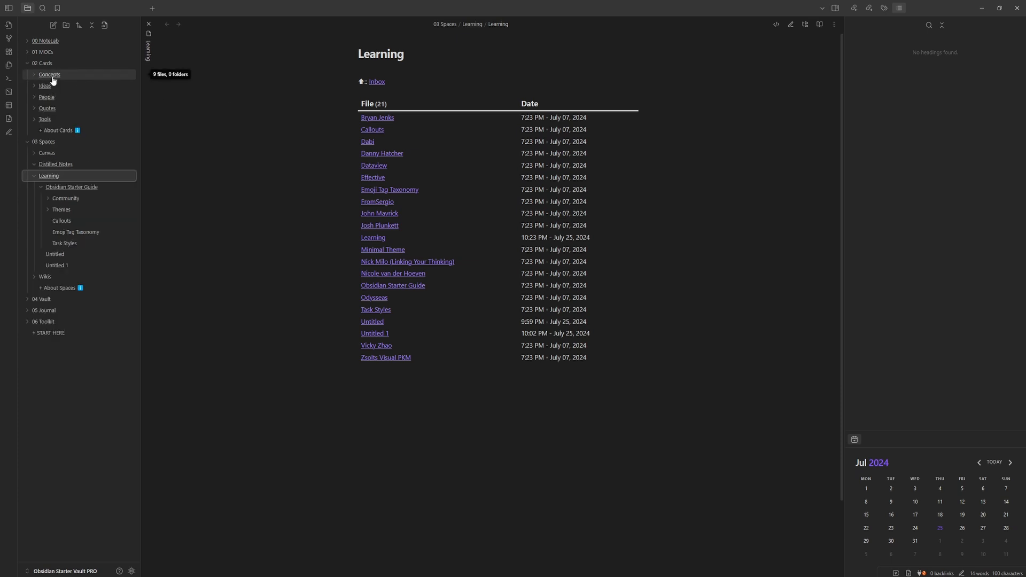
left_click(51, 75, "ctrl+alt")
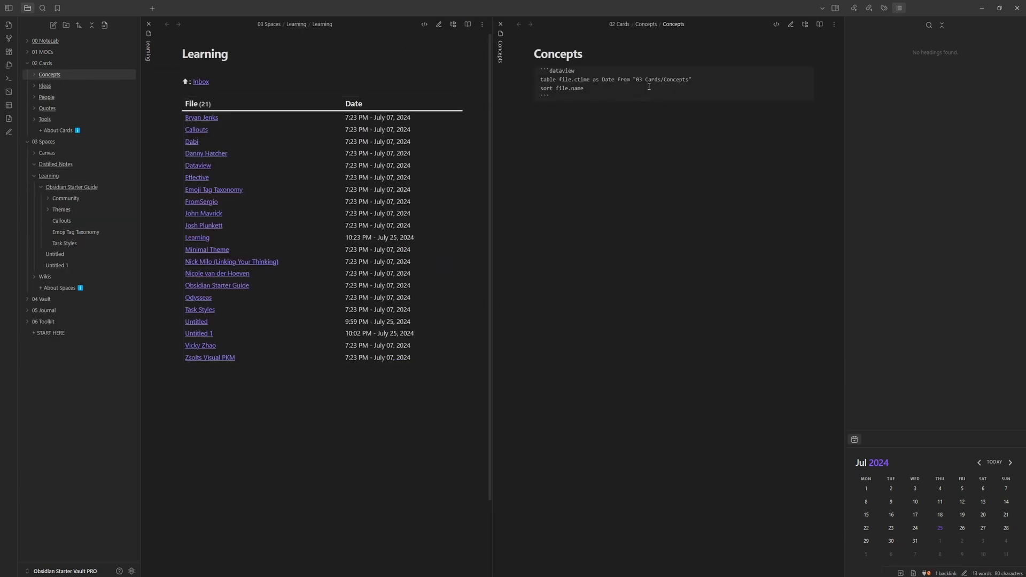
- Render the Dataview table in the Concepts folder note, and open the Ideas folder note to render its table
key("Return")
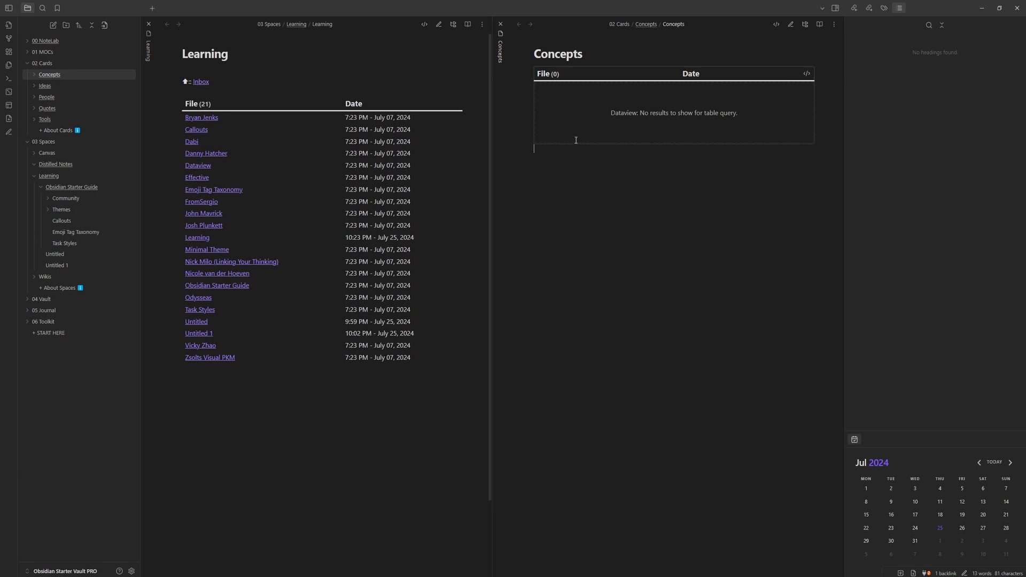
left_click(44, 86)
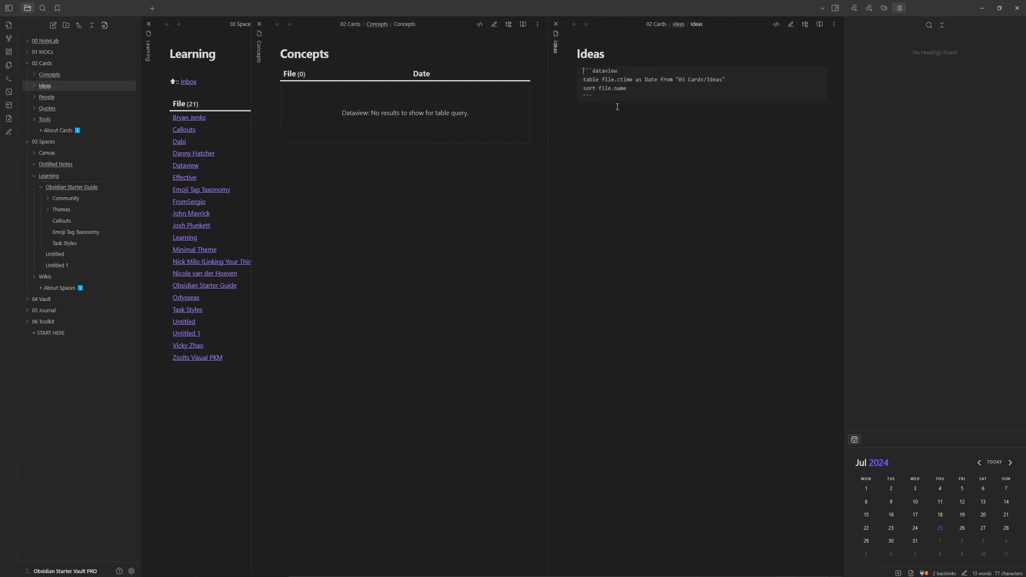
key("Return")
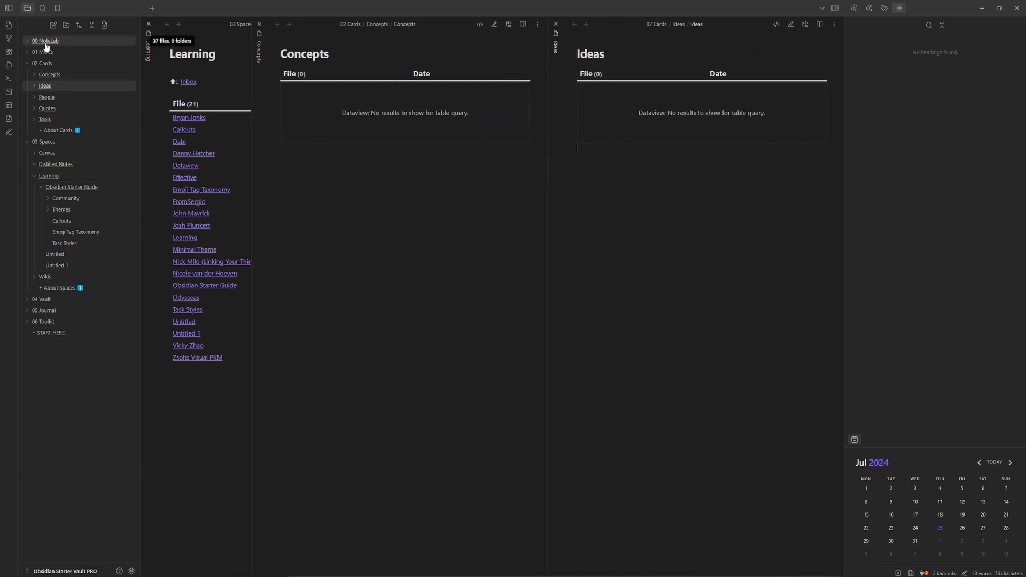
- Open the 00 NoteLab folder note and close the Concepts and Learning notes beside it
left_click(47, 43)
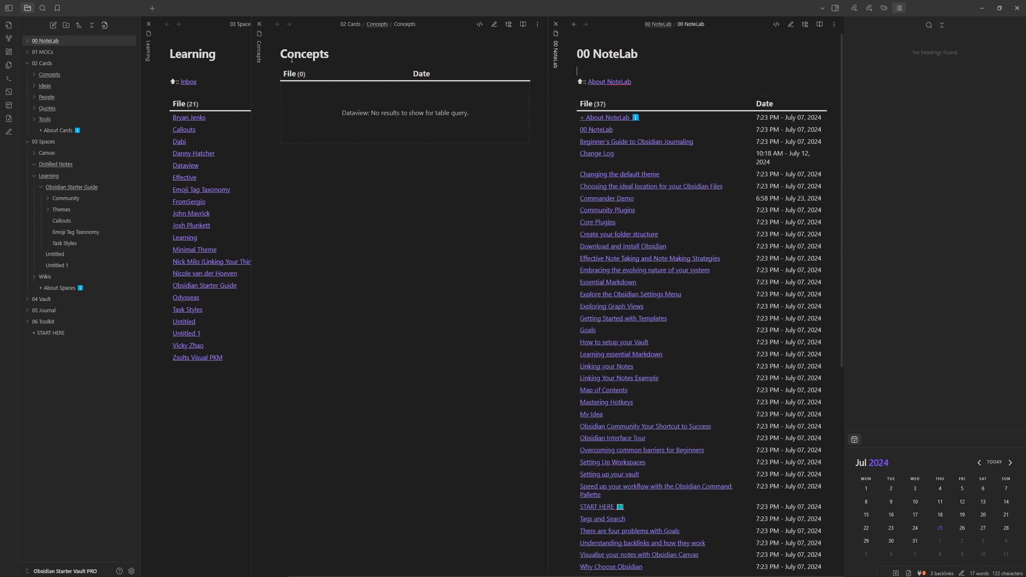
left_click(259, 24)
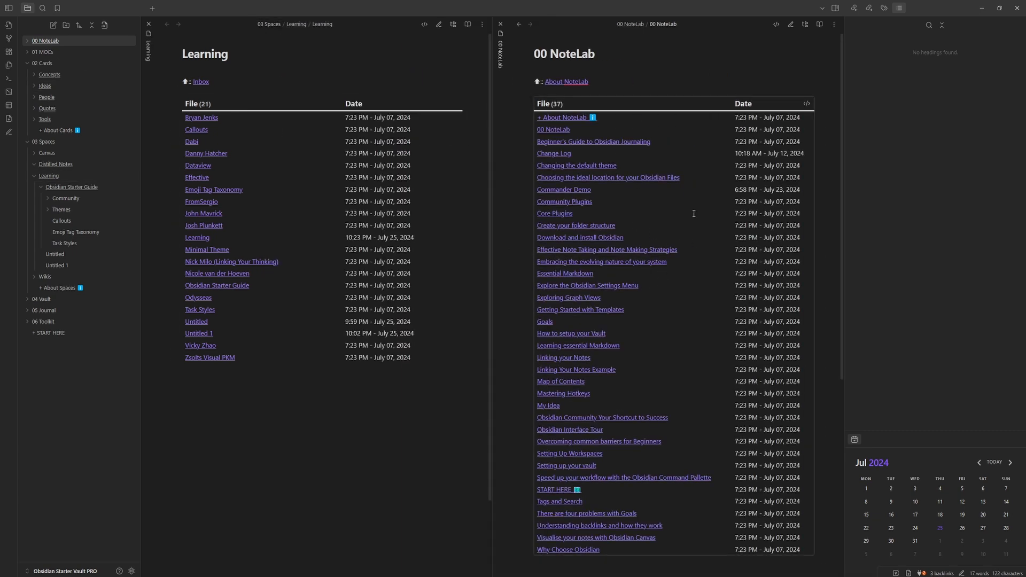
left_click(148, 24)
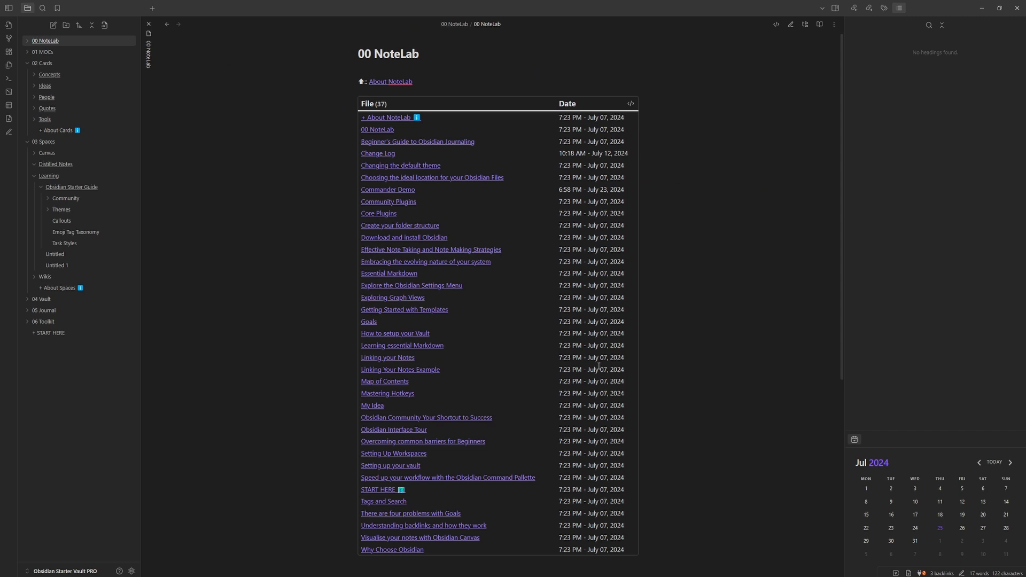
- Open the linked About NoteLab note in a split to read it, and close it again
left_click(387, 81, "ctrl+alt")
key("Up")
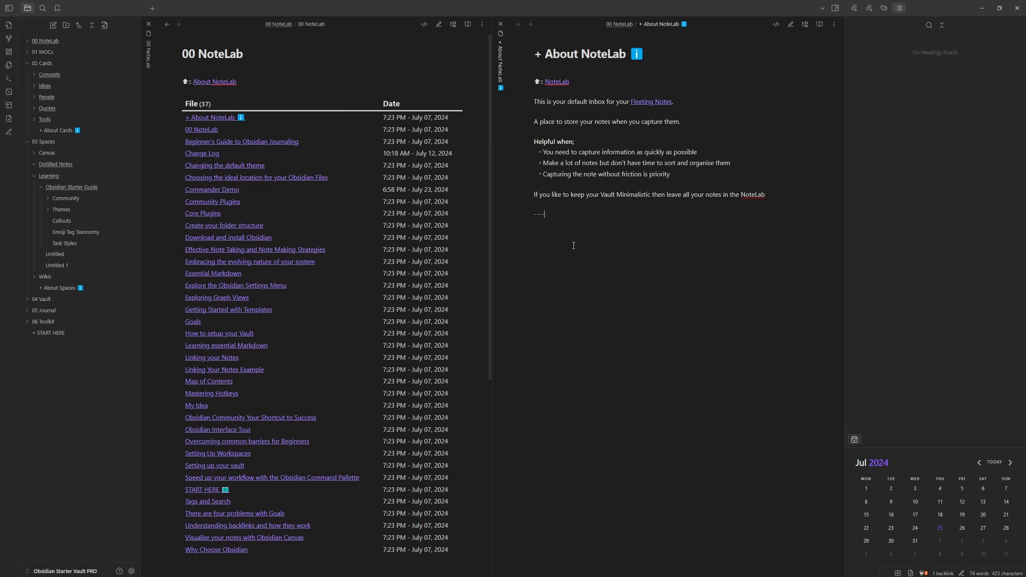
left_click(500, 24)
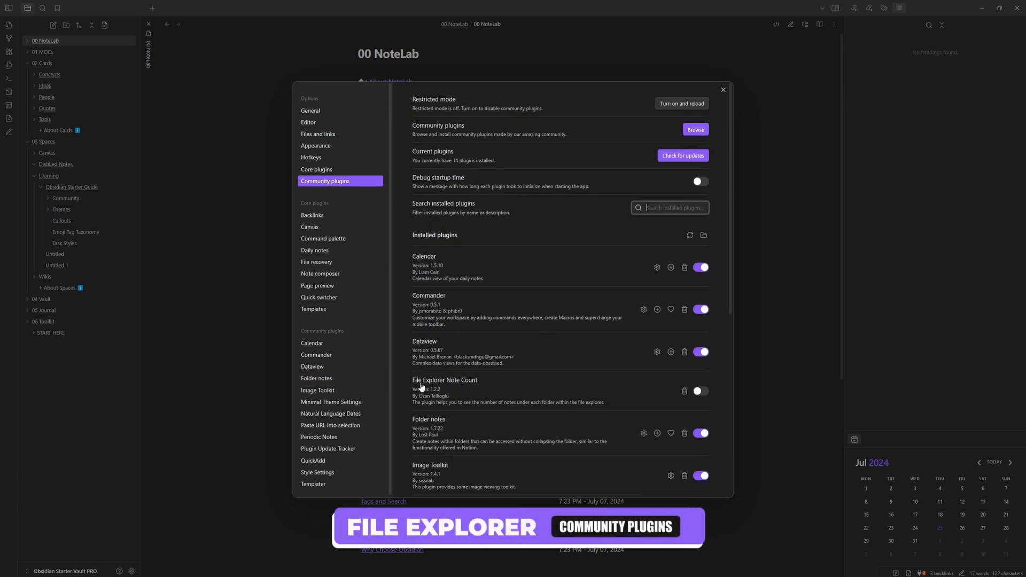
- Enable the File Explorer Note Count community plugin and open its settings
left_click(700, 391)
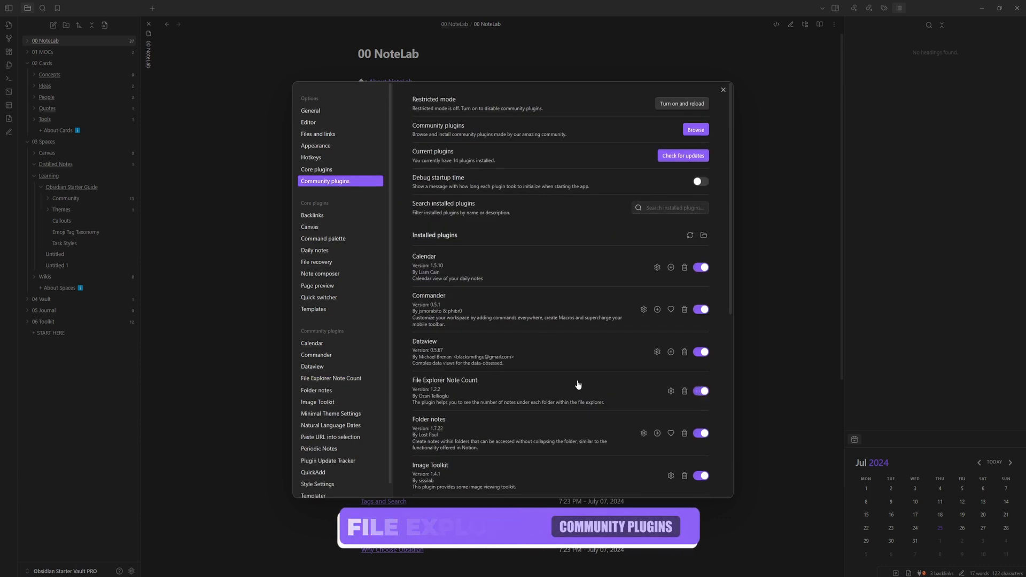
left_click(355, 381)
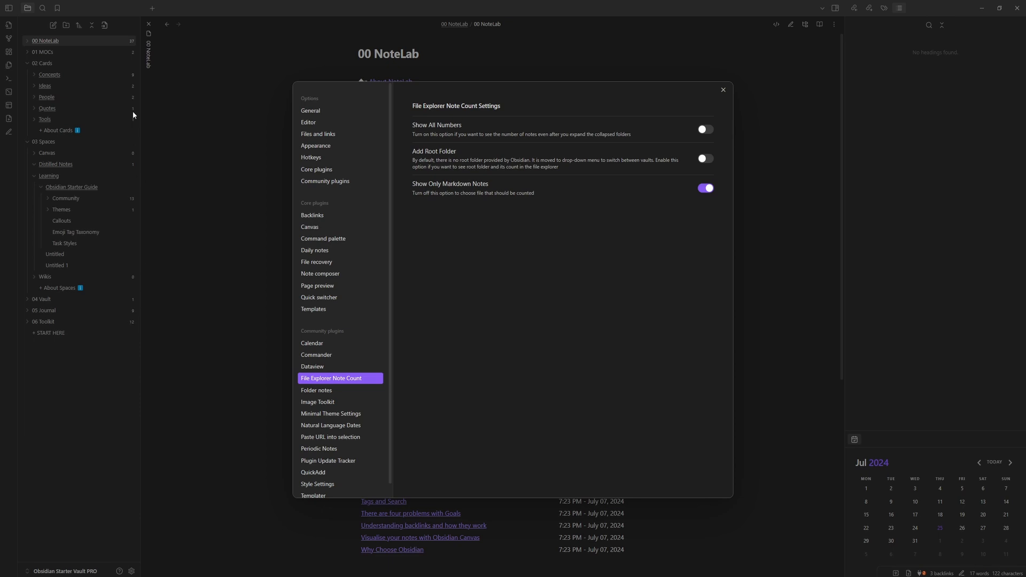
- Try out the Add Root Folder and Show All Numbers options of the note count plugin and turn both back off
left_click(707, 160)
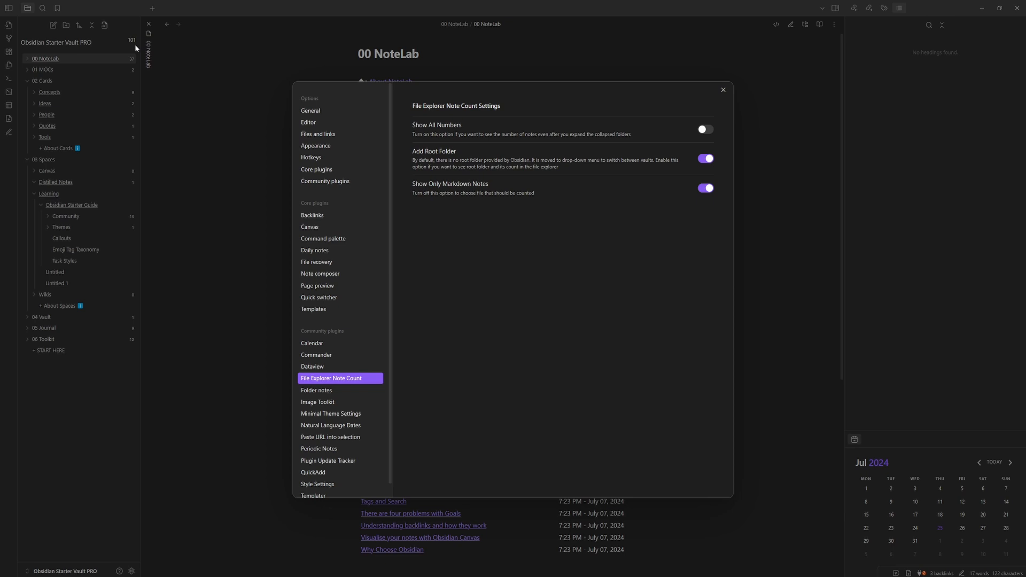
left_click(706, 159)
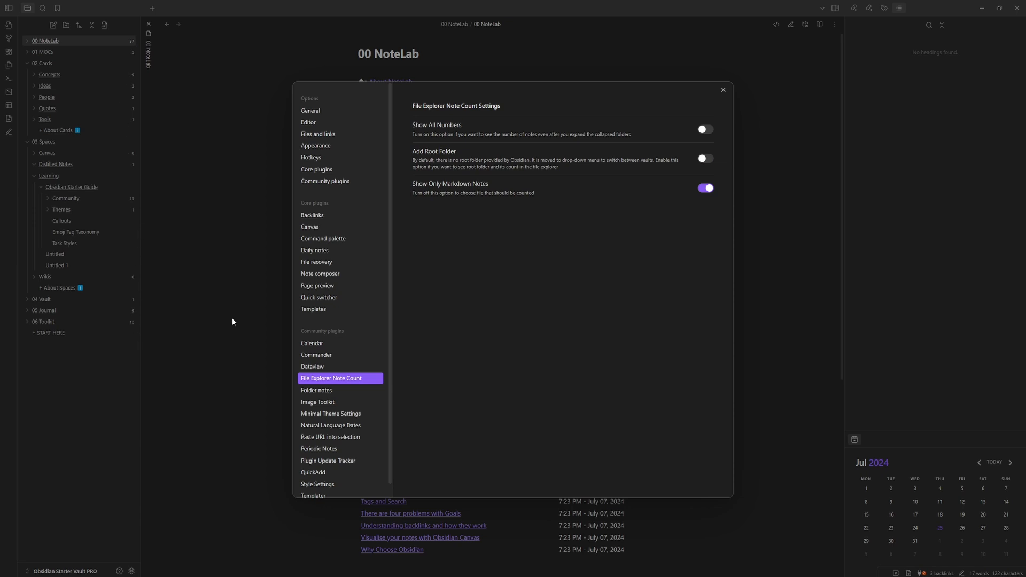
left_click(706, 130)
left_click(705, 131)
- Review the Folder notes general settings for default note type, supported file types and storage location
left_click(364, 391)
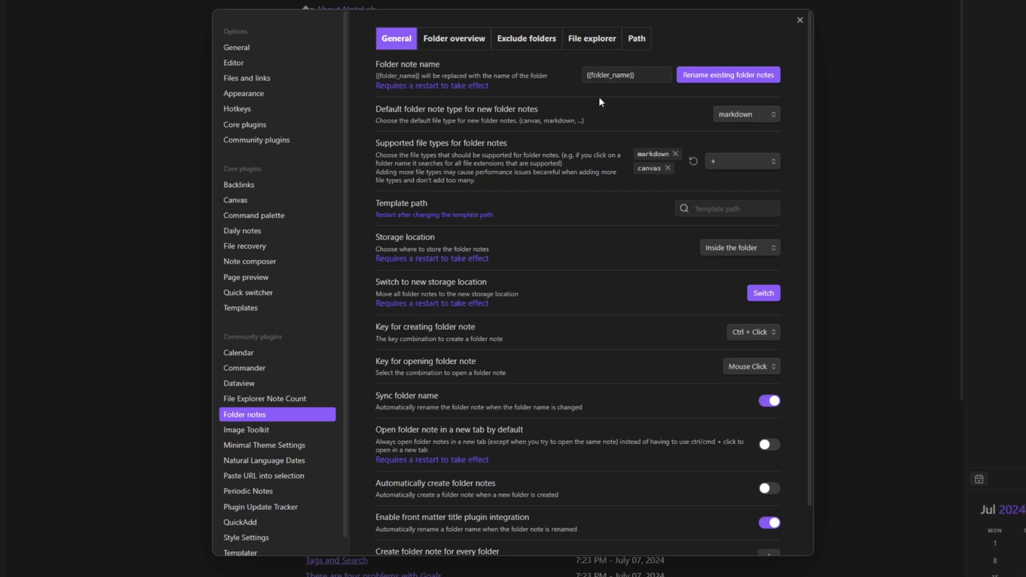
left_click(767, 114)
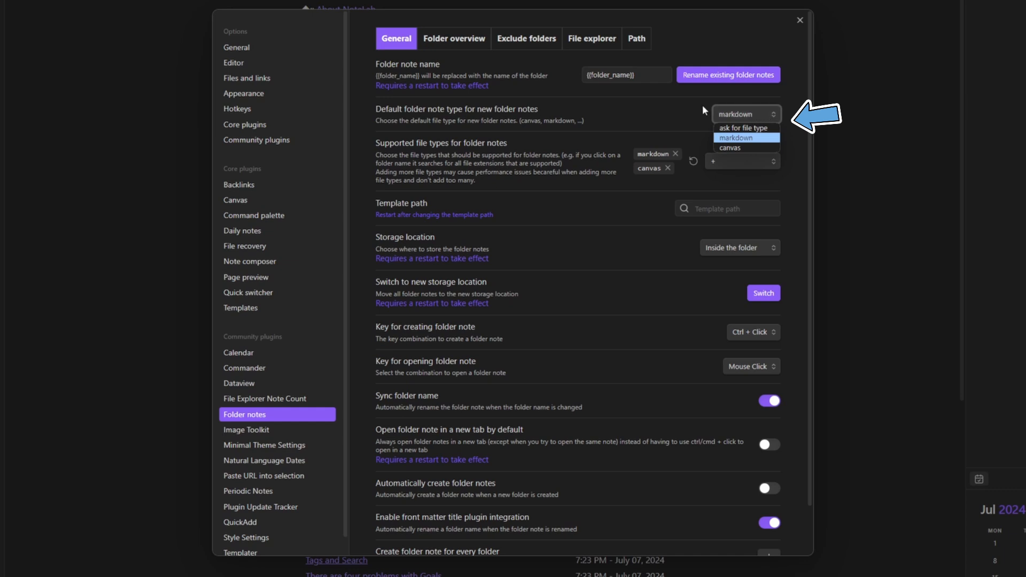
left_click(687, 105)
left_click(728, 158)
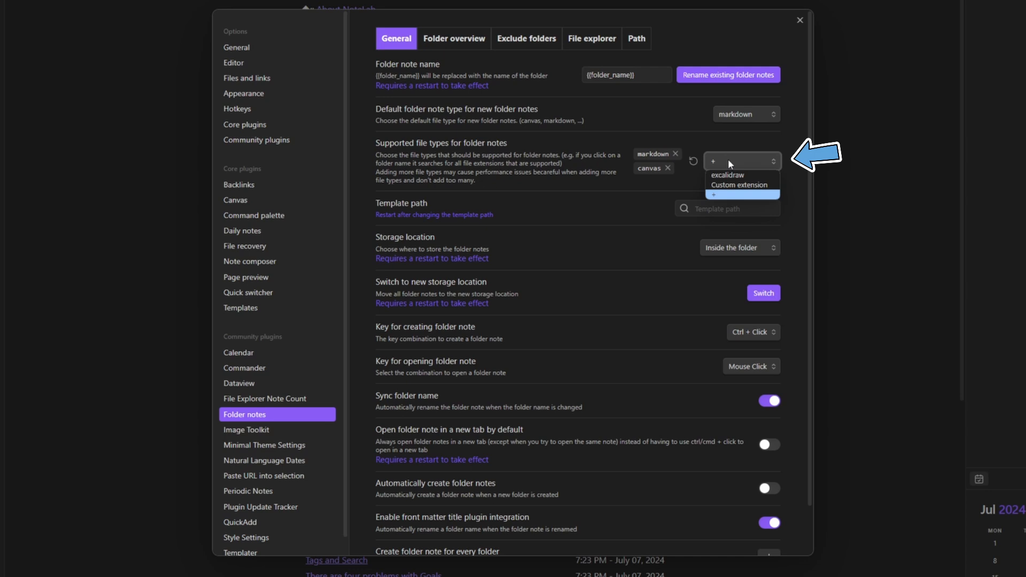
left_click(638, 210)
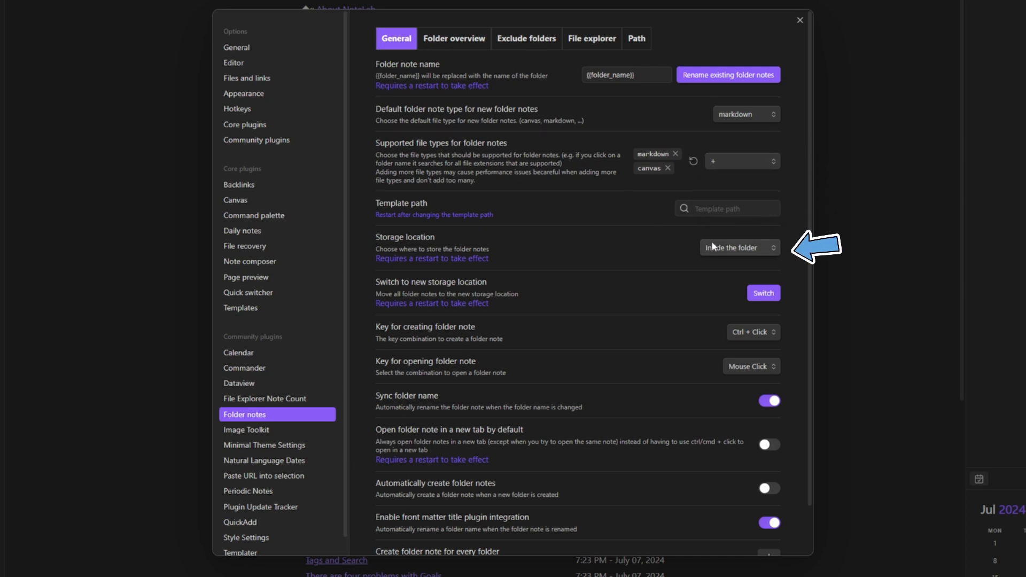
left_click(741, 249)
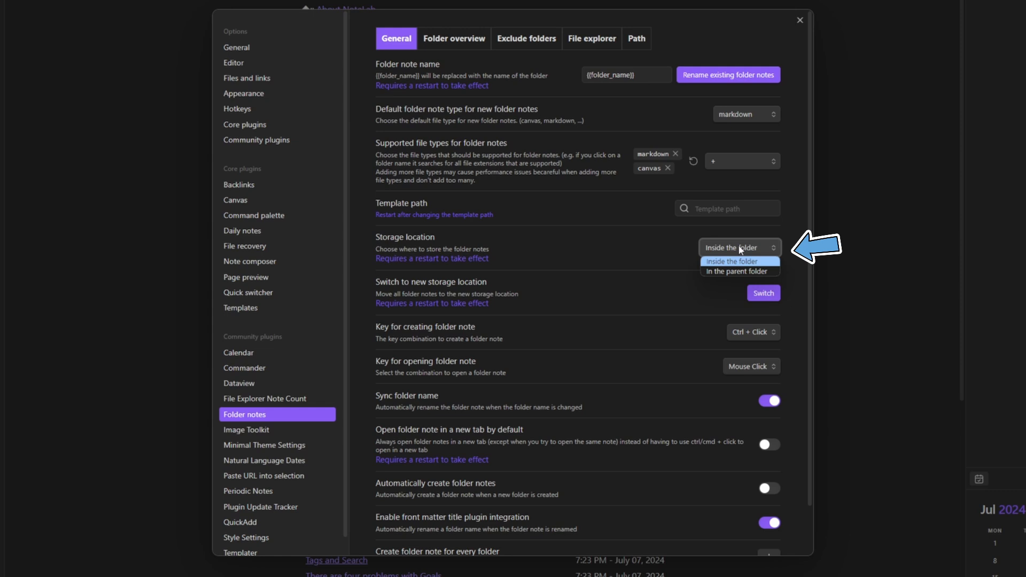
- Review the option to create a folder note for every folder in the vault, including its md file extension
scroll(748, 291, "down", 1)
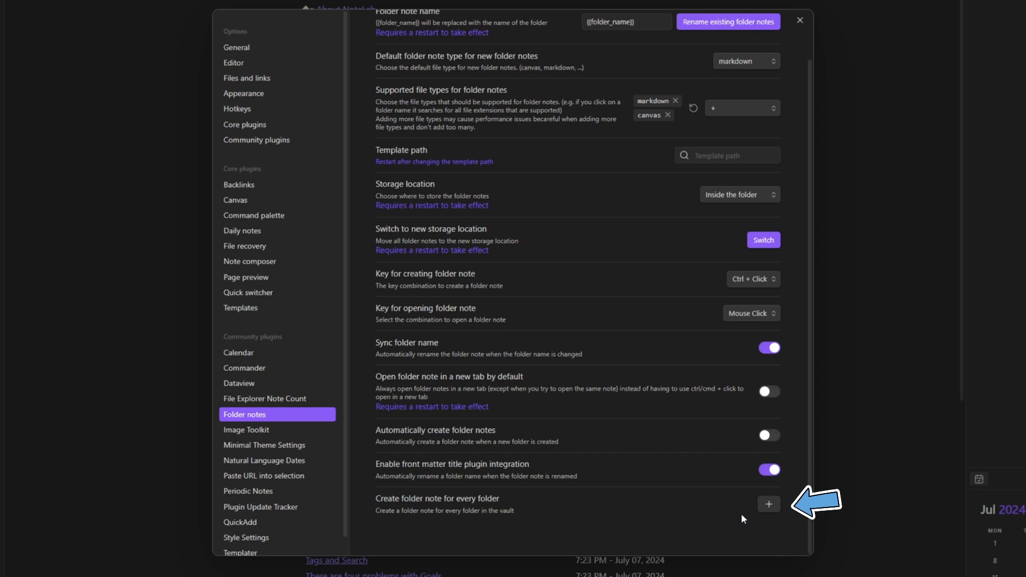
left_click(769, 504)
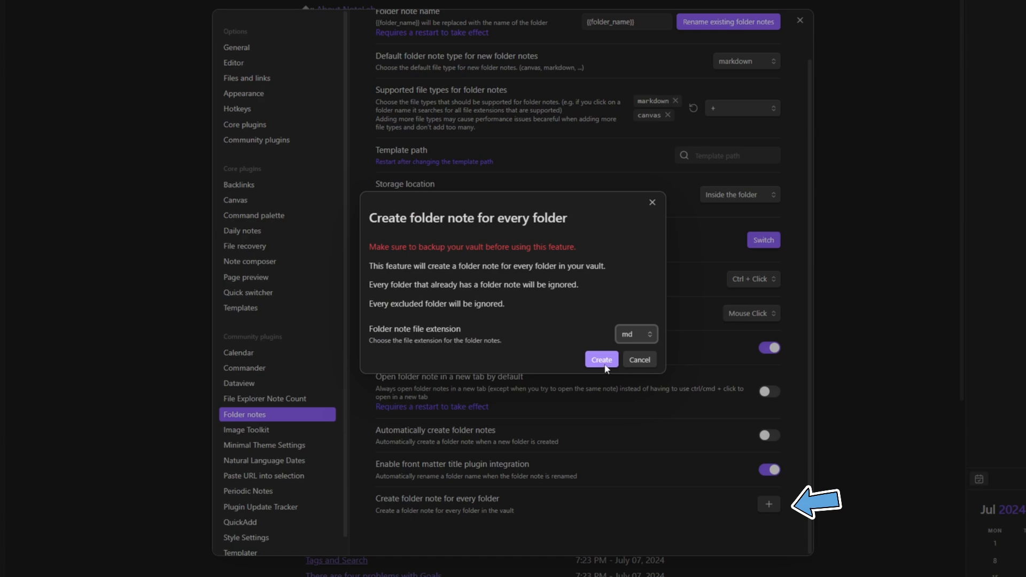
left_click(604, 363)
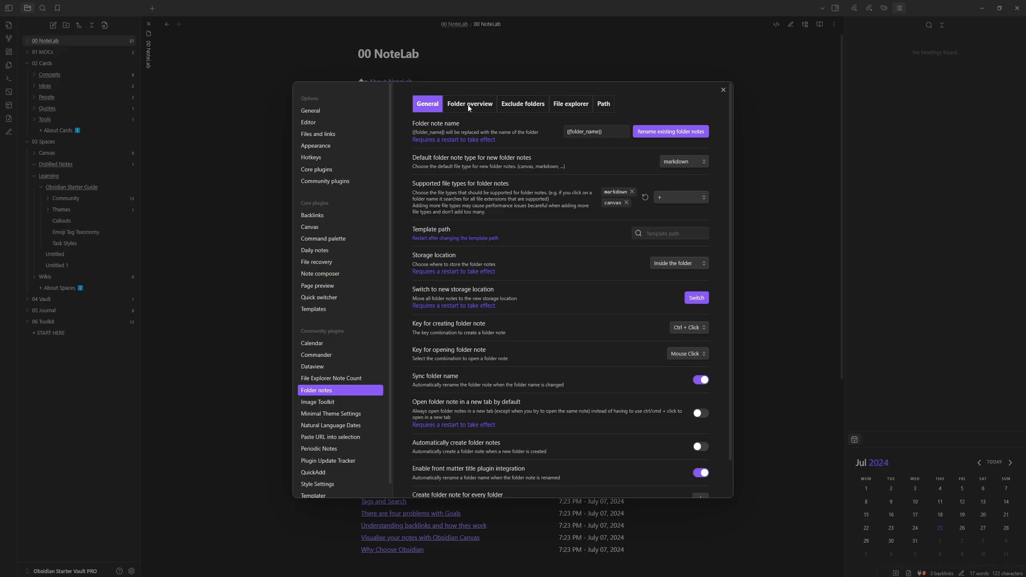
- Review the default folder overview settings of Folder notes and close them
left_click(469, 106)
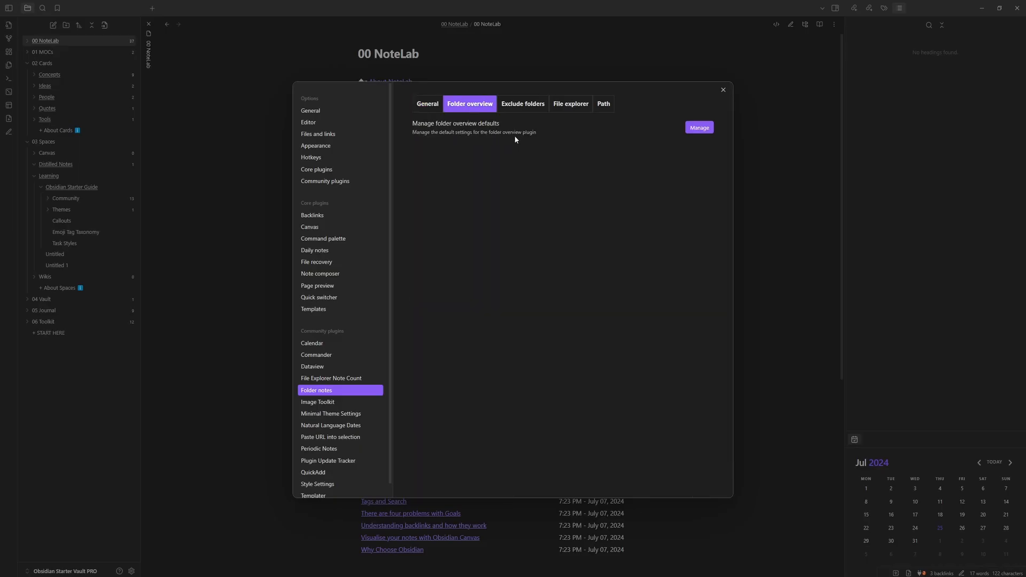
left_click(697, 127)
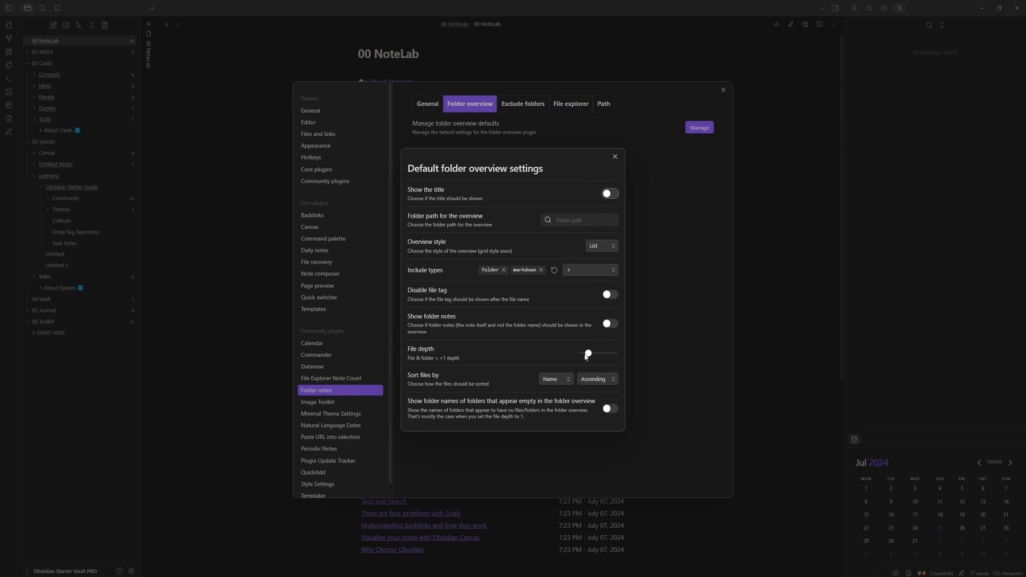
left_click(615, 156)
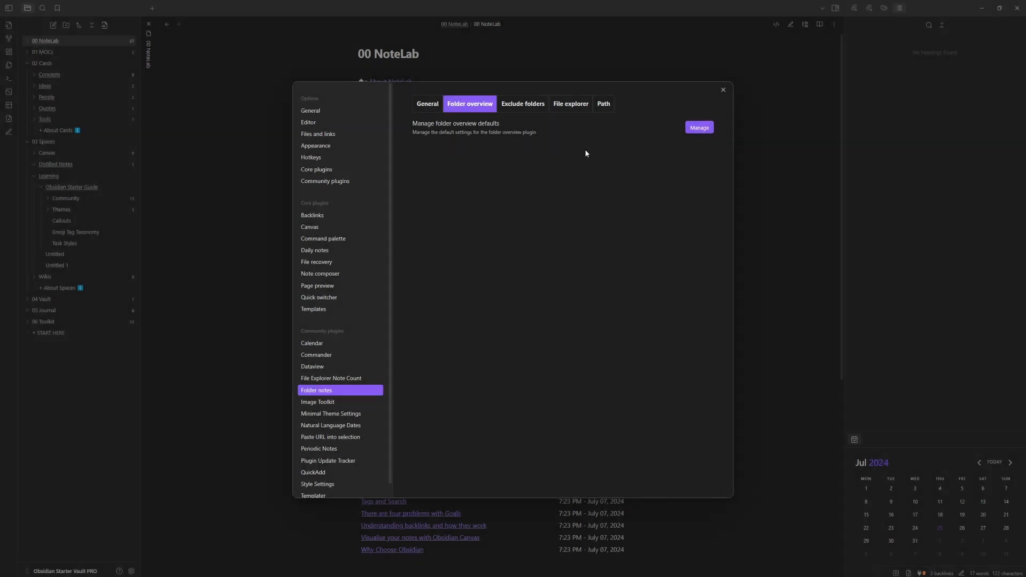
- Review the Folder notes settings for excluded folders, file explorer behaviour and path
left_click(528, 103)
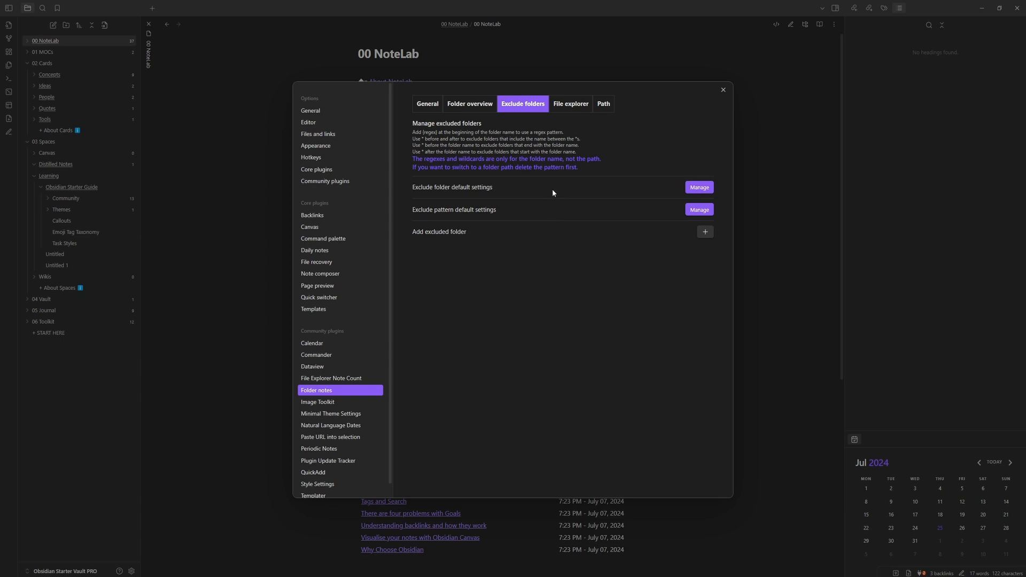
left_click(570, 106)
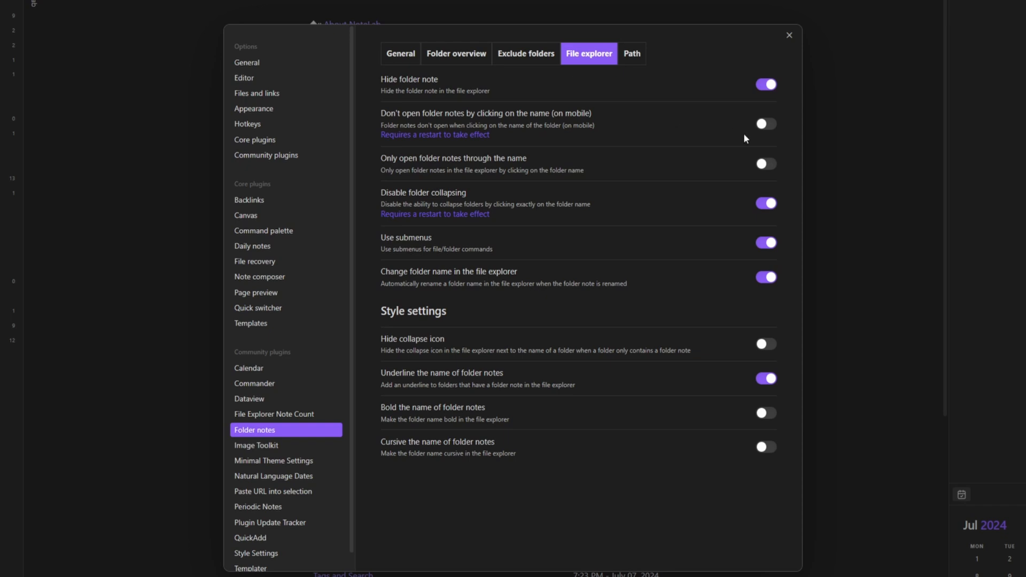
left_click(635, 58)
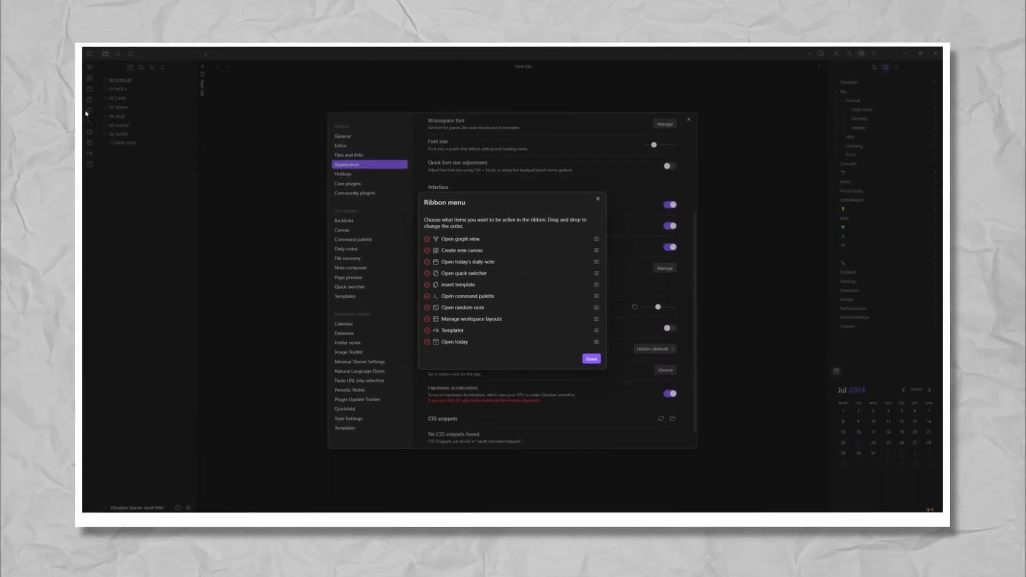
left_click_drag(594, 273, 596, 239)
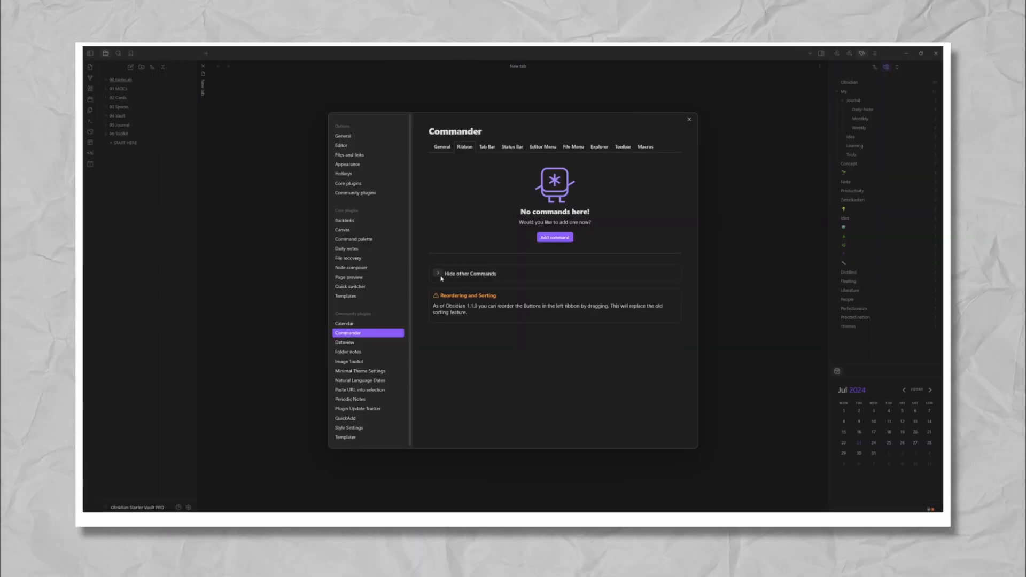
left_click(527, 272)
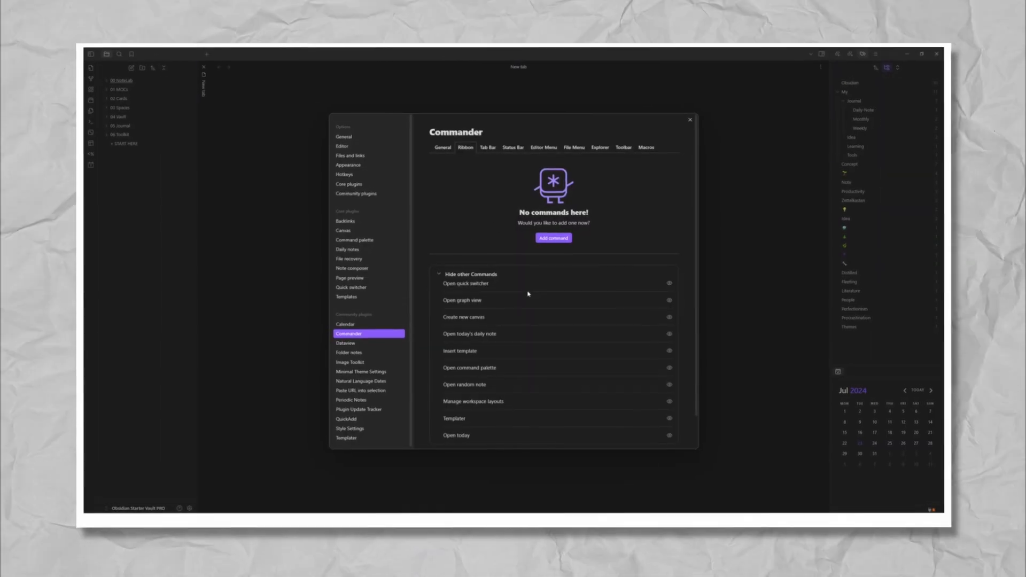
left_click(503, 273)
left_click(439, 275)
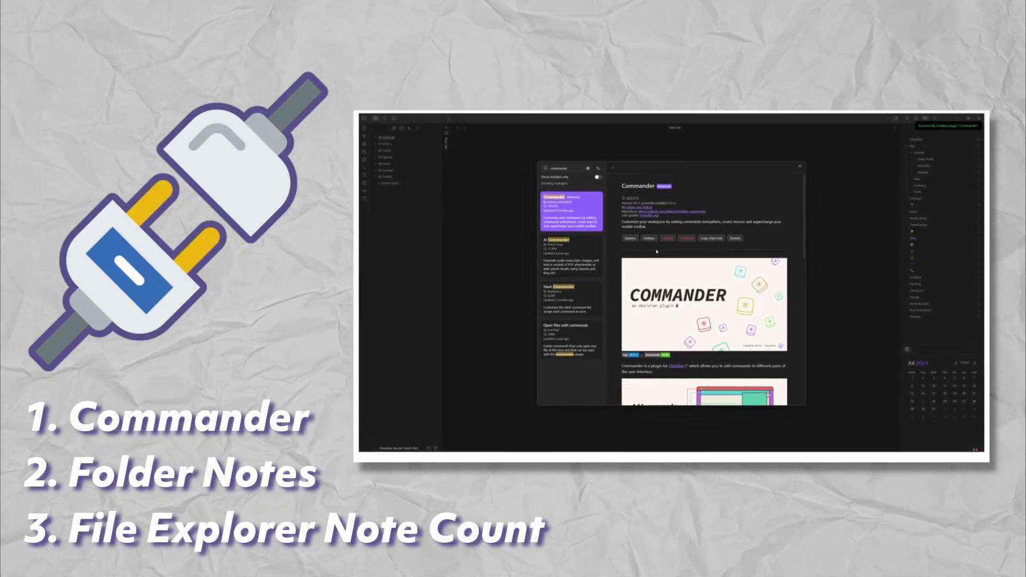
scroll(725, 259, "down", 5)
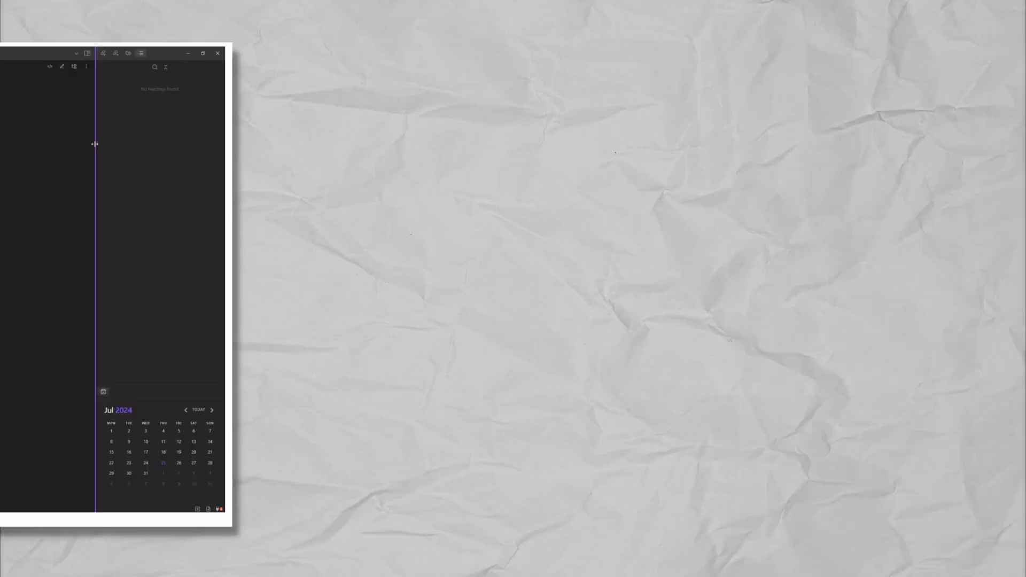
left_click_drag(95, 144, 686, 153)
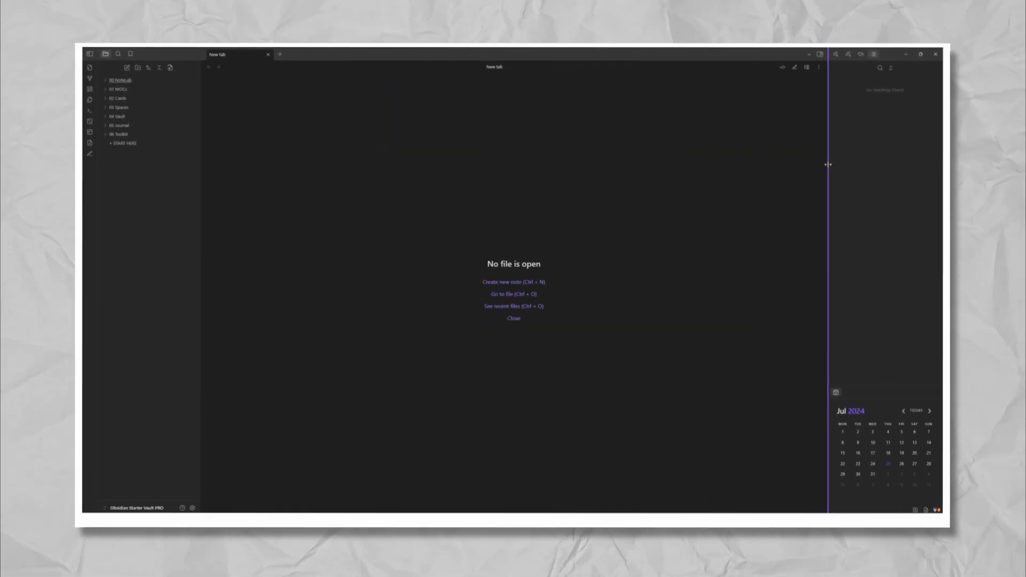
left_click_drag(799, 391, 701, 144)
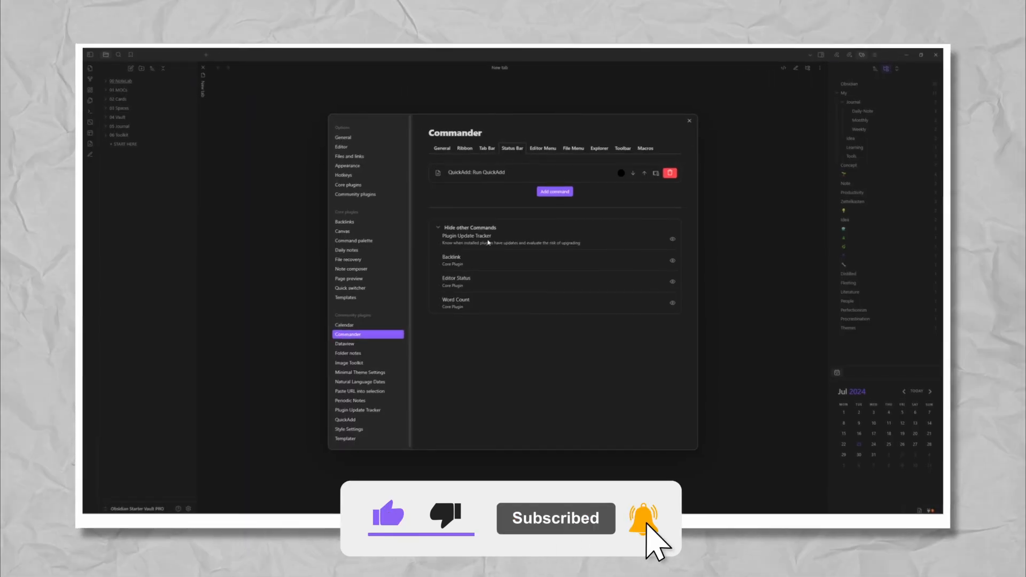